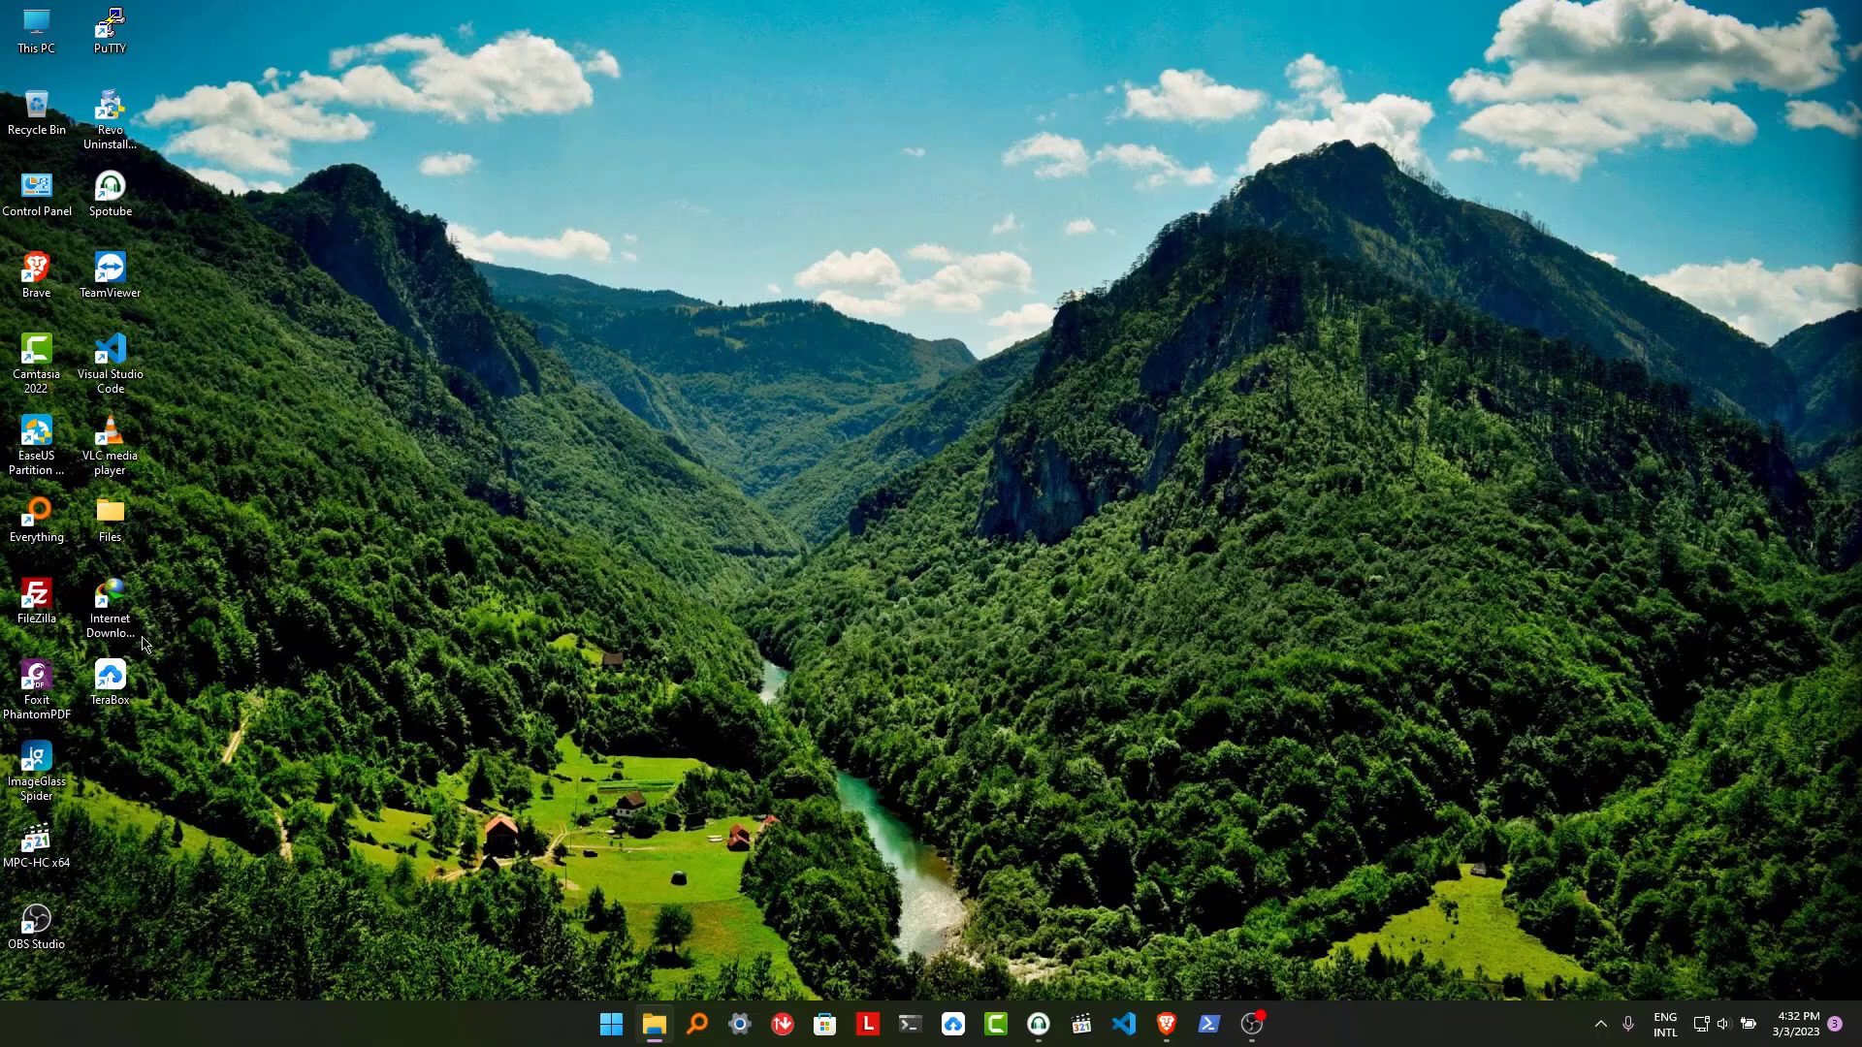
Switch to the Brave browser and find Microsoft's Download Windows 11 page by searching for "windows 11 iso".
mouse_move(1176, 1036)
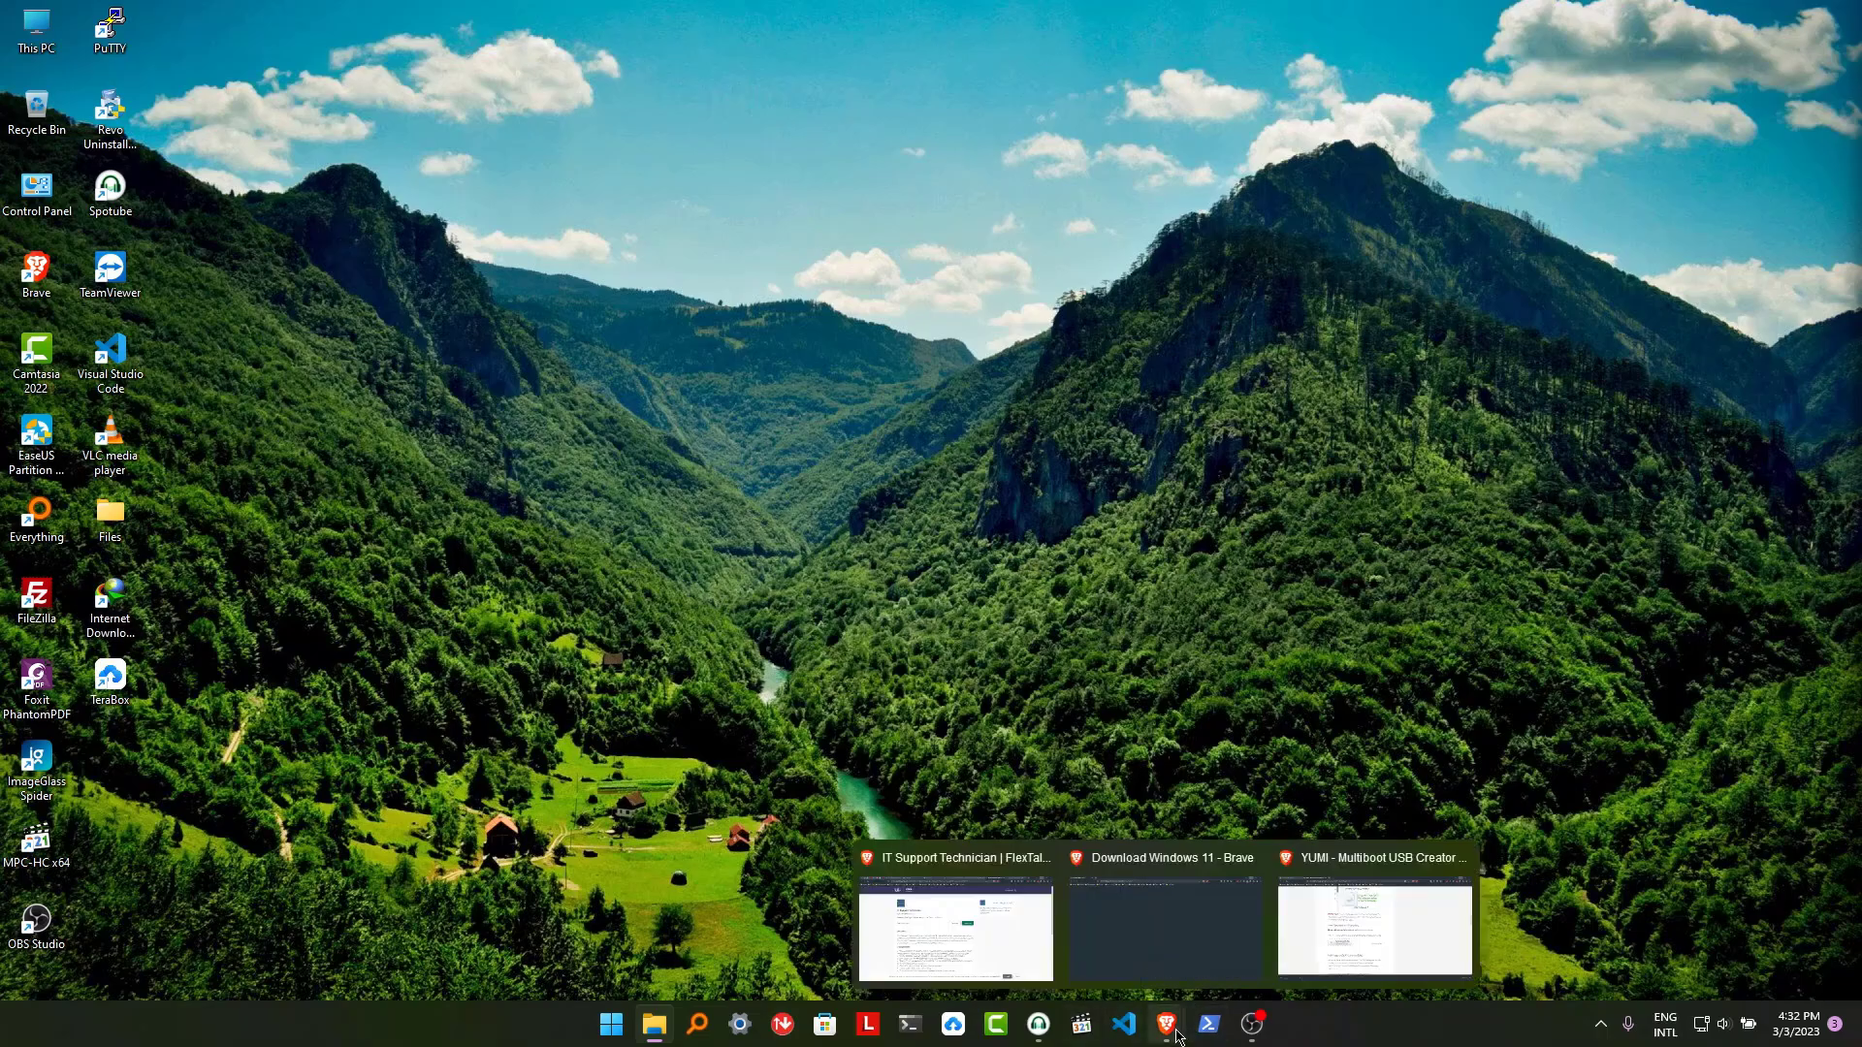
left_click(1179, 936)
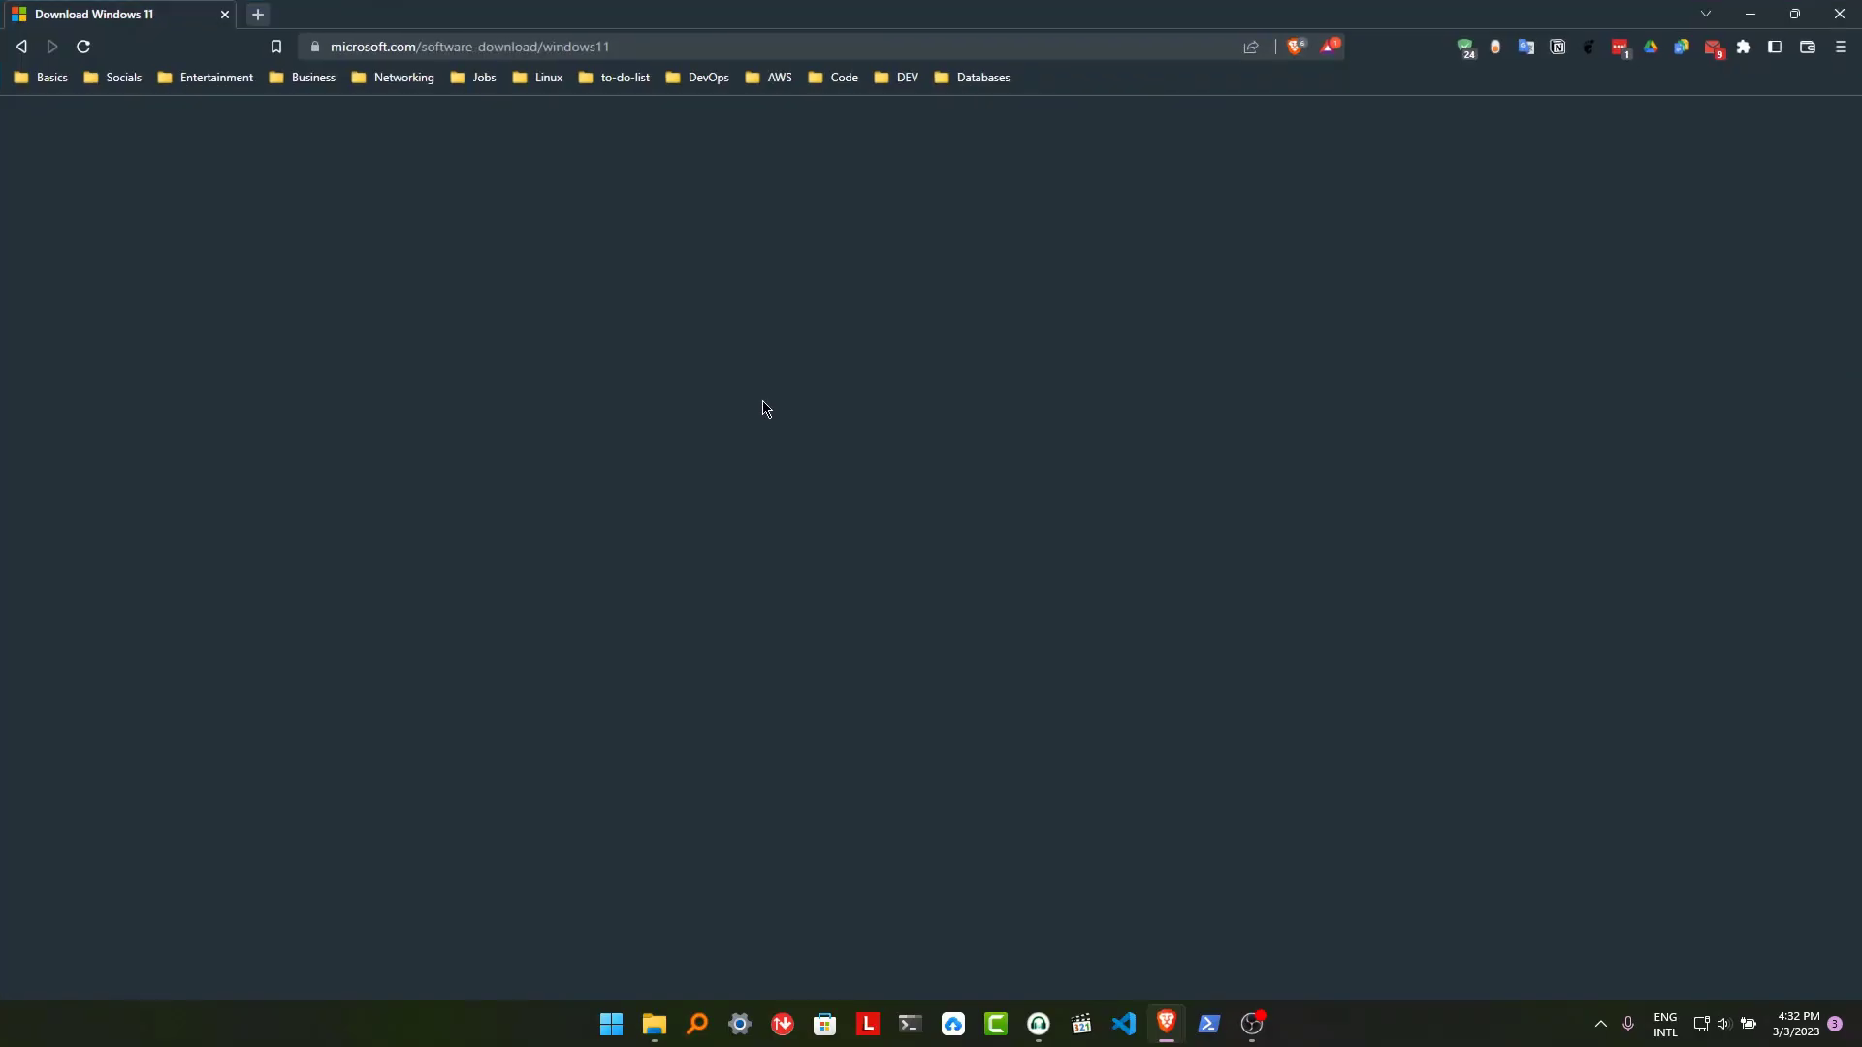
left_click(258, 15)
left_click(221, 14)
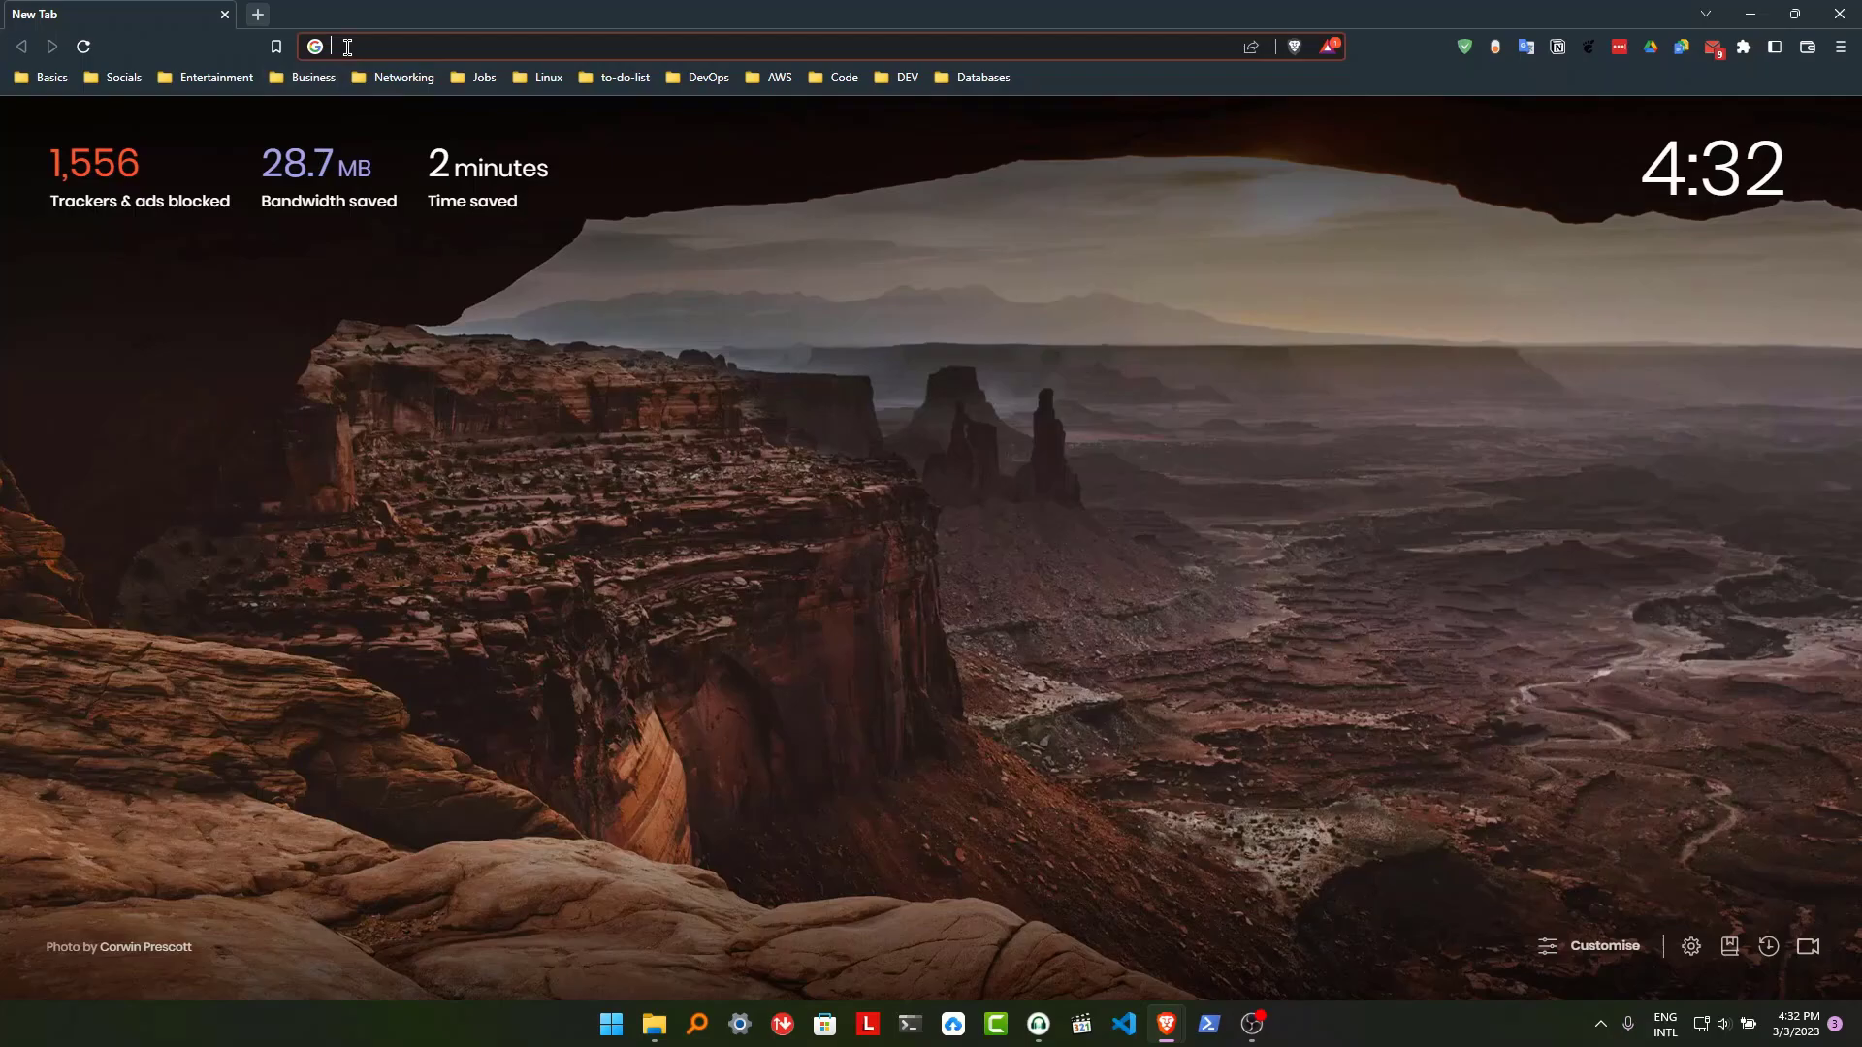
type("windows")
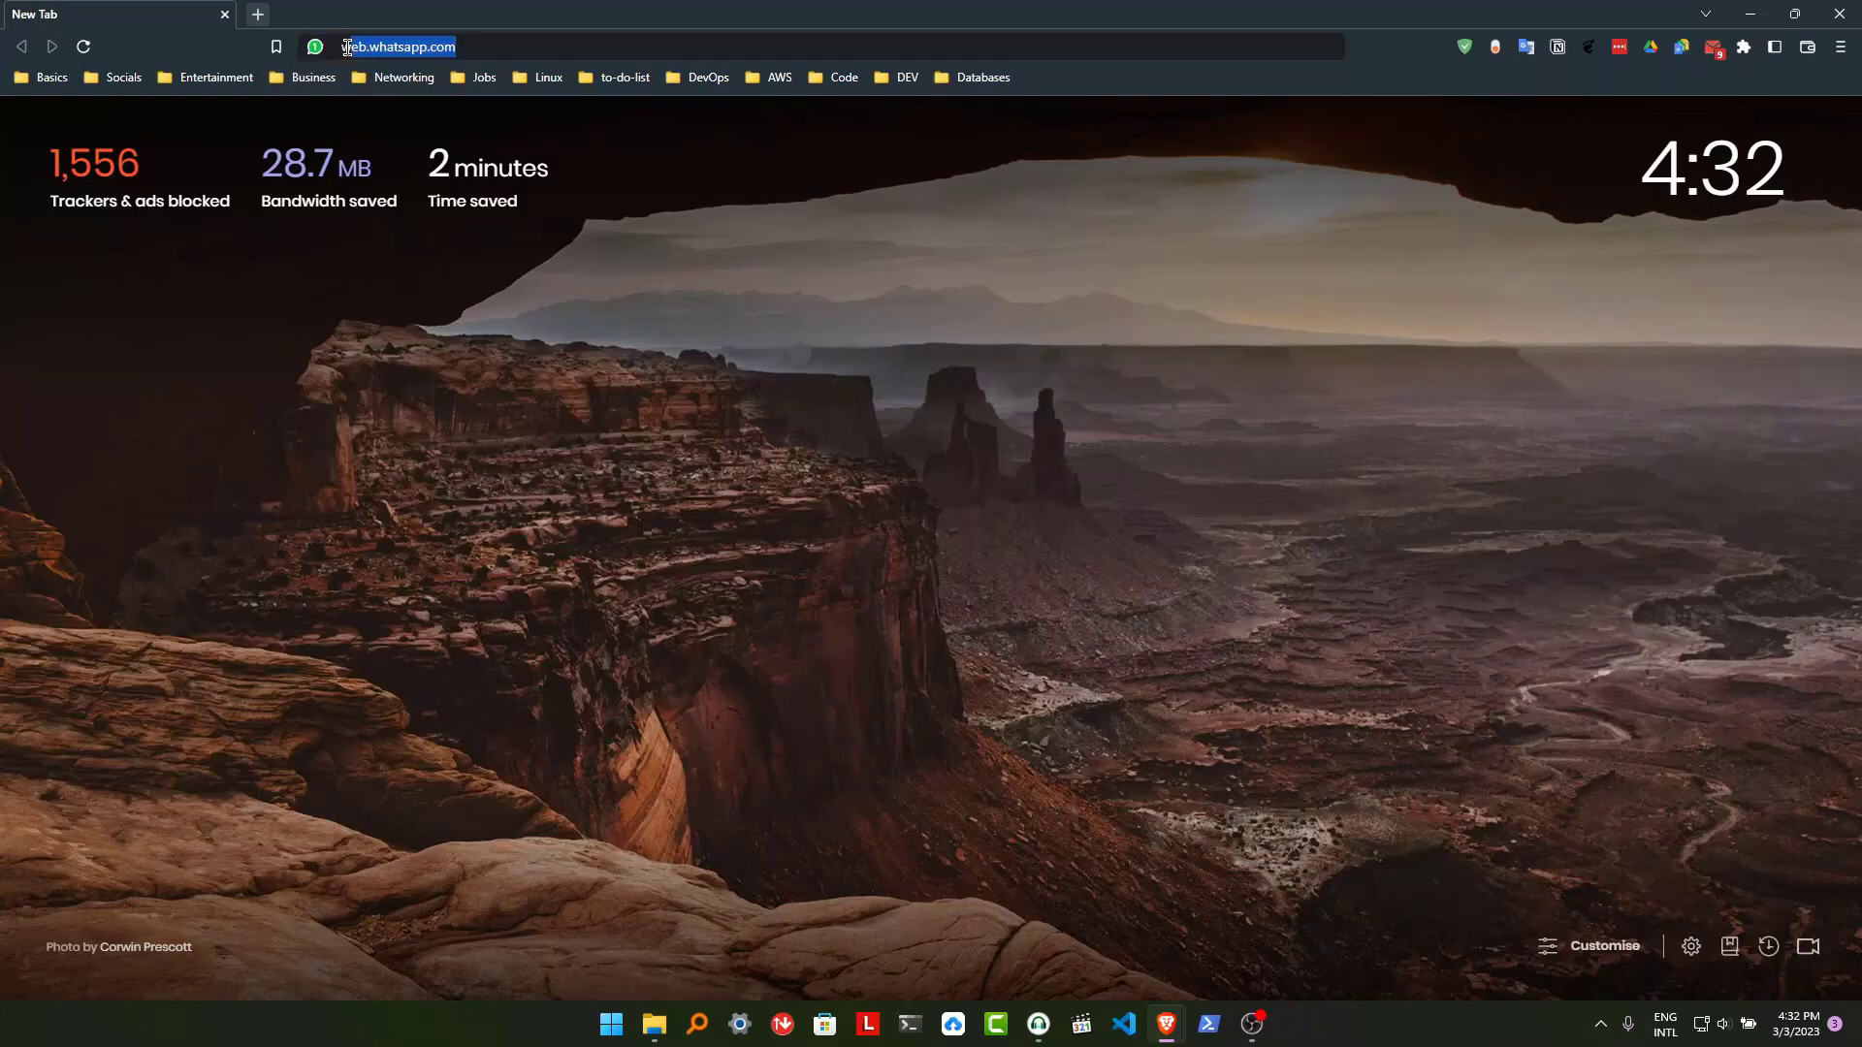
key("BackSpace")
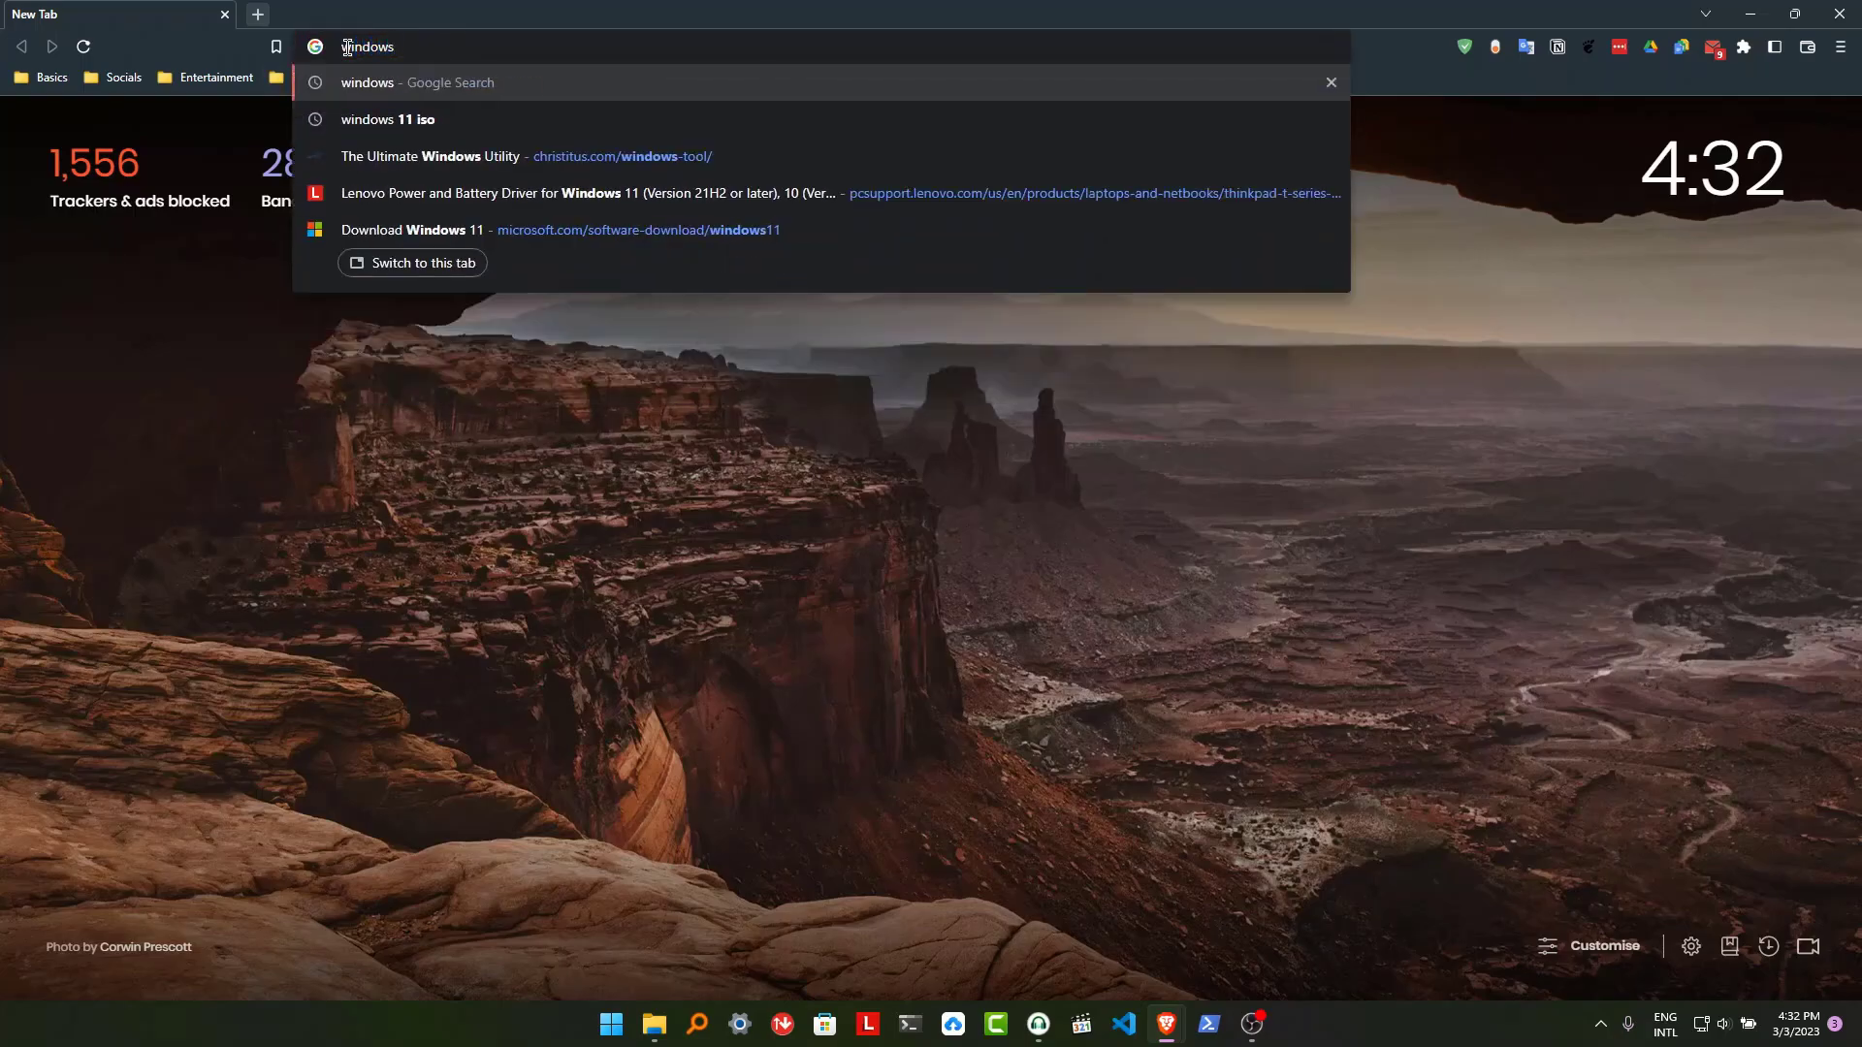
type("11 iso")
key("Return")
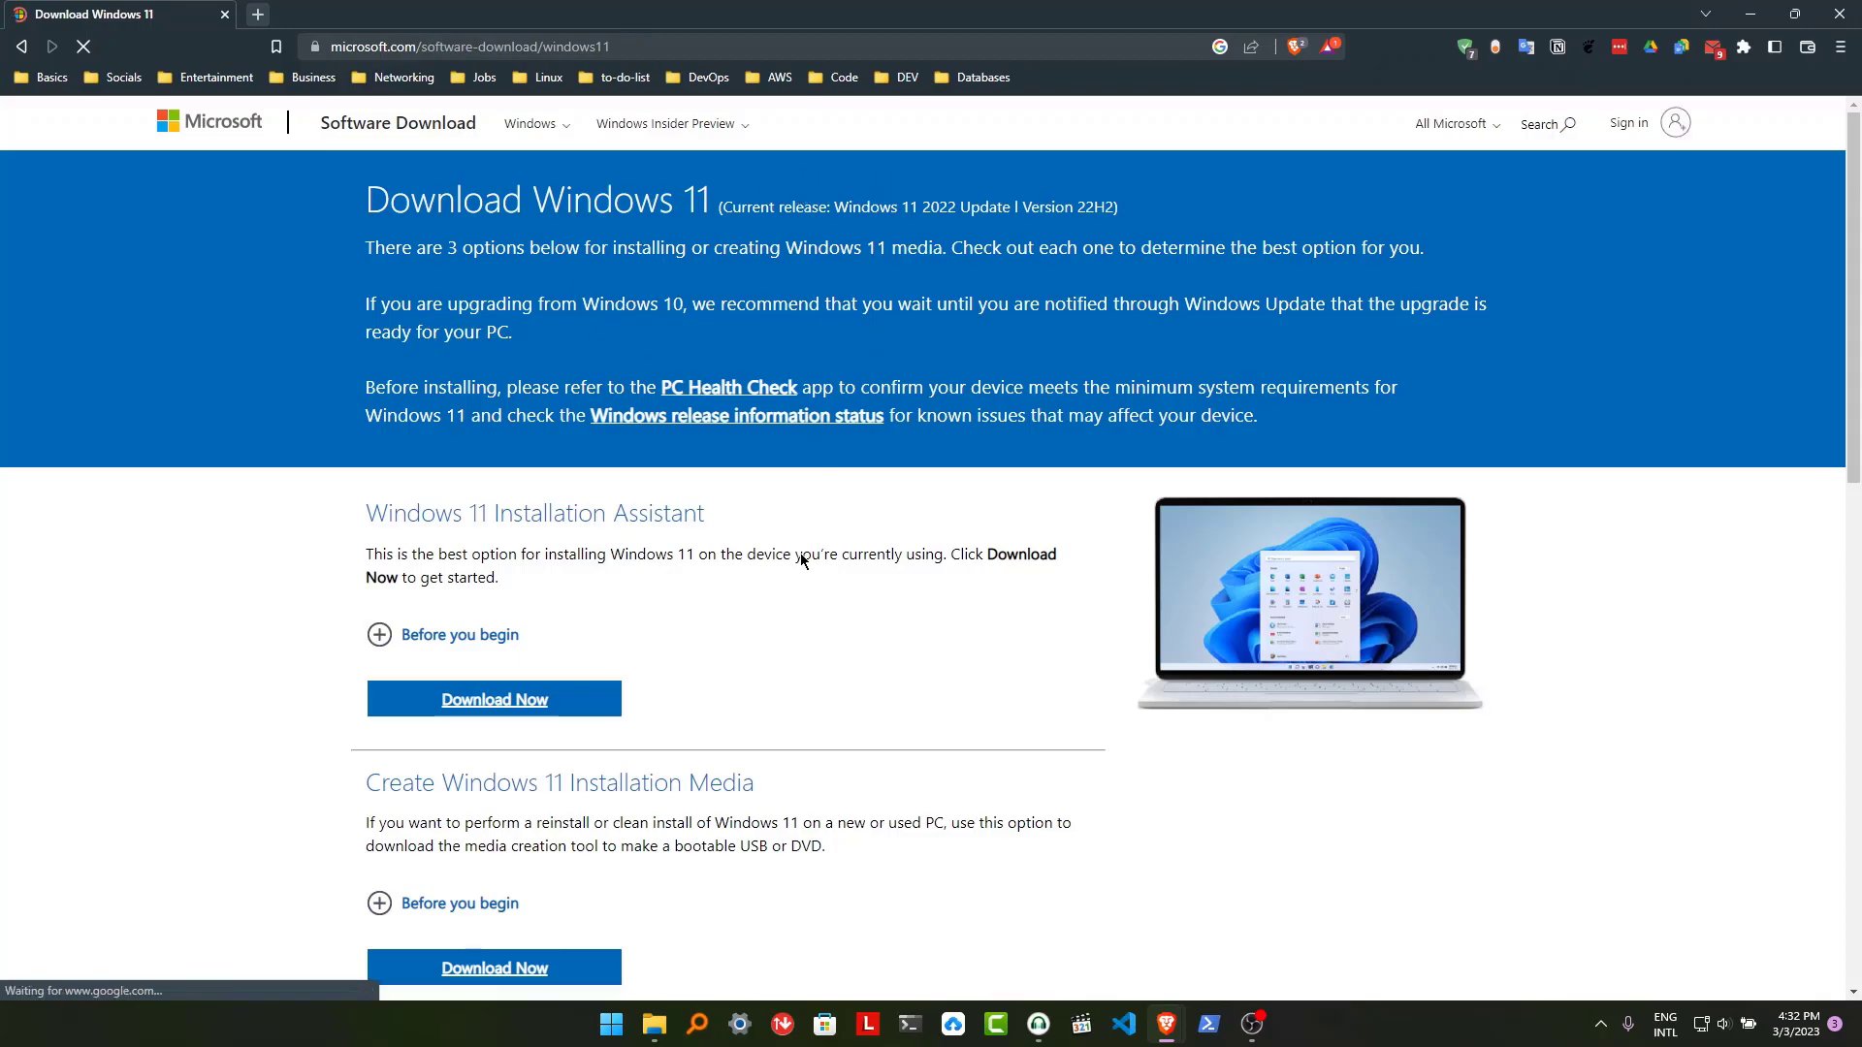
Choose Windows 11 (multi-edition ISO for x64 devices) as the disk image download.
scroll(790, 575, "down", 3)
scroll(791, 575, "down", 6)
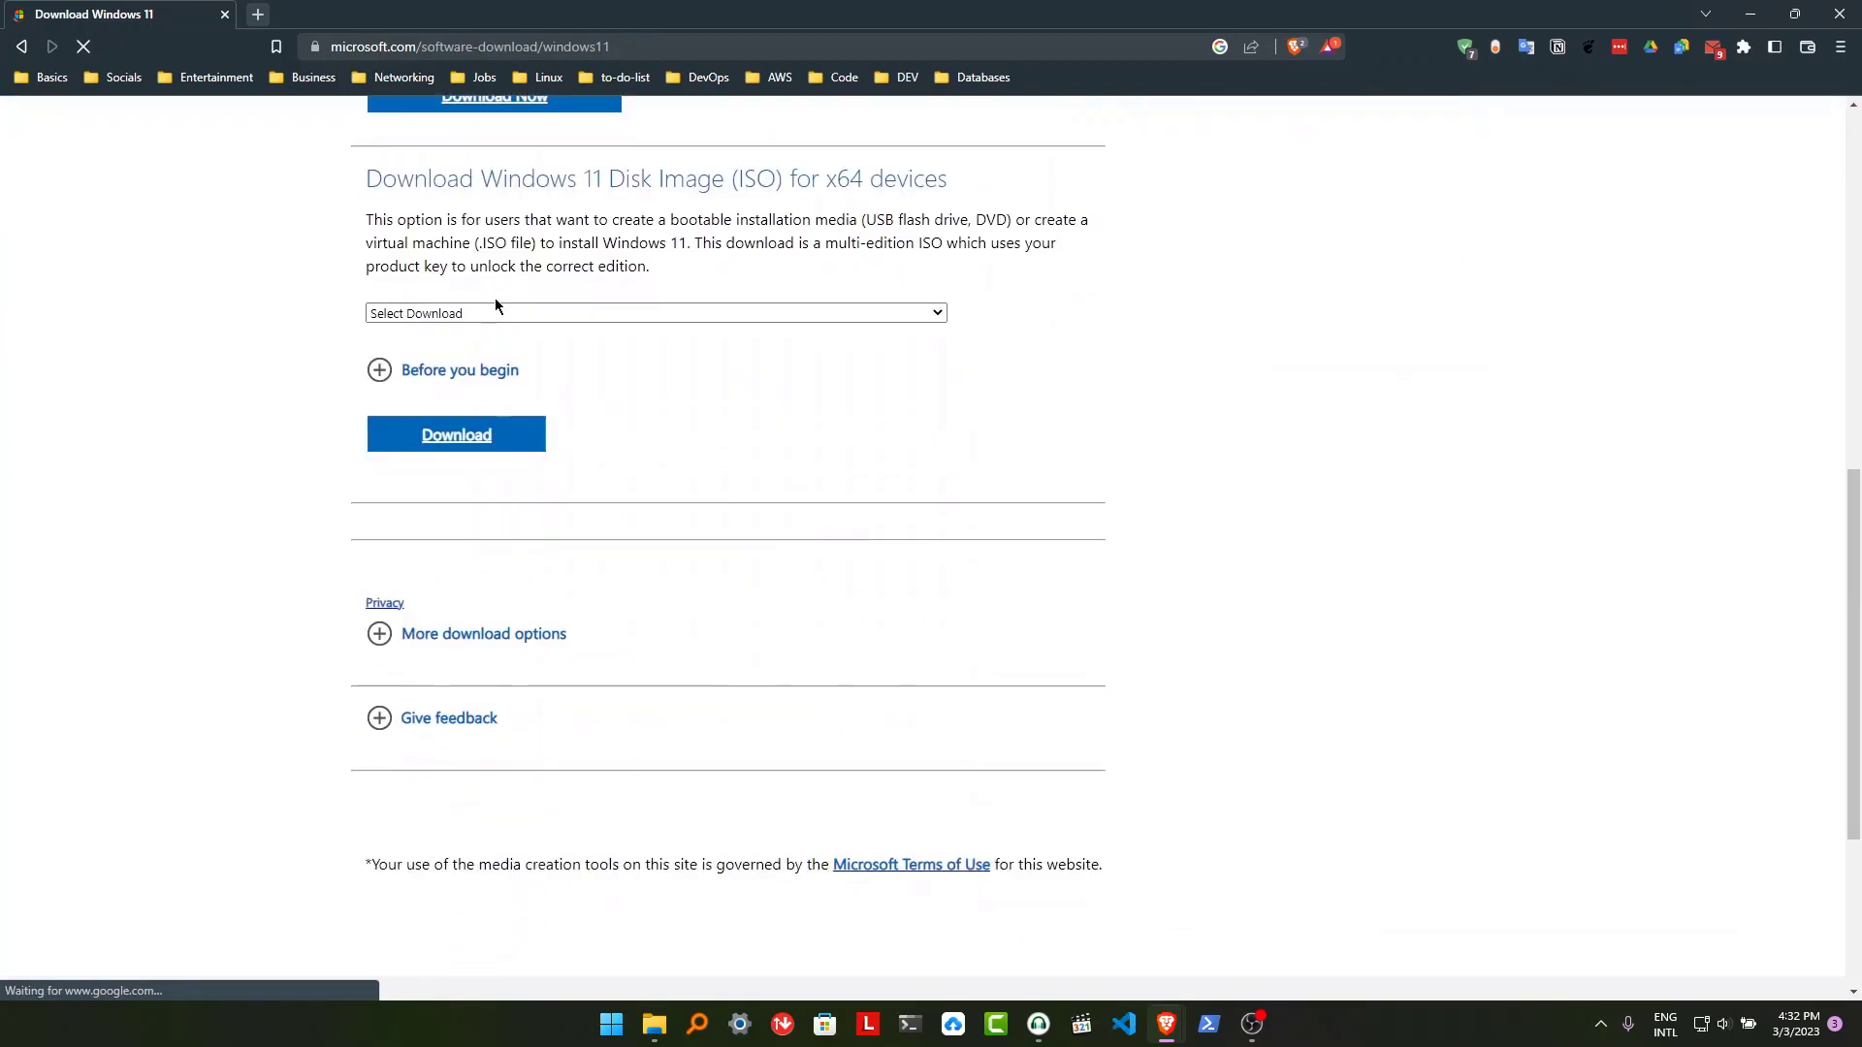
left_click(504, 320)
left_click(508, 317)
left_click(507, 316)
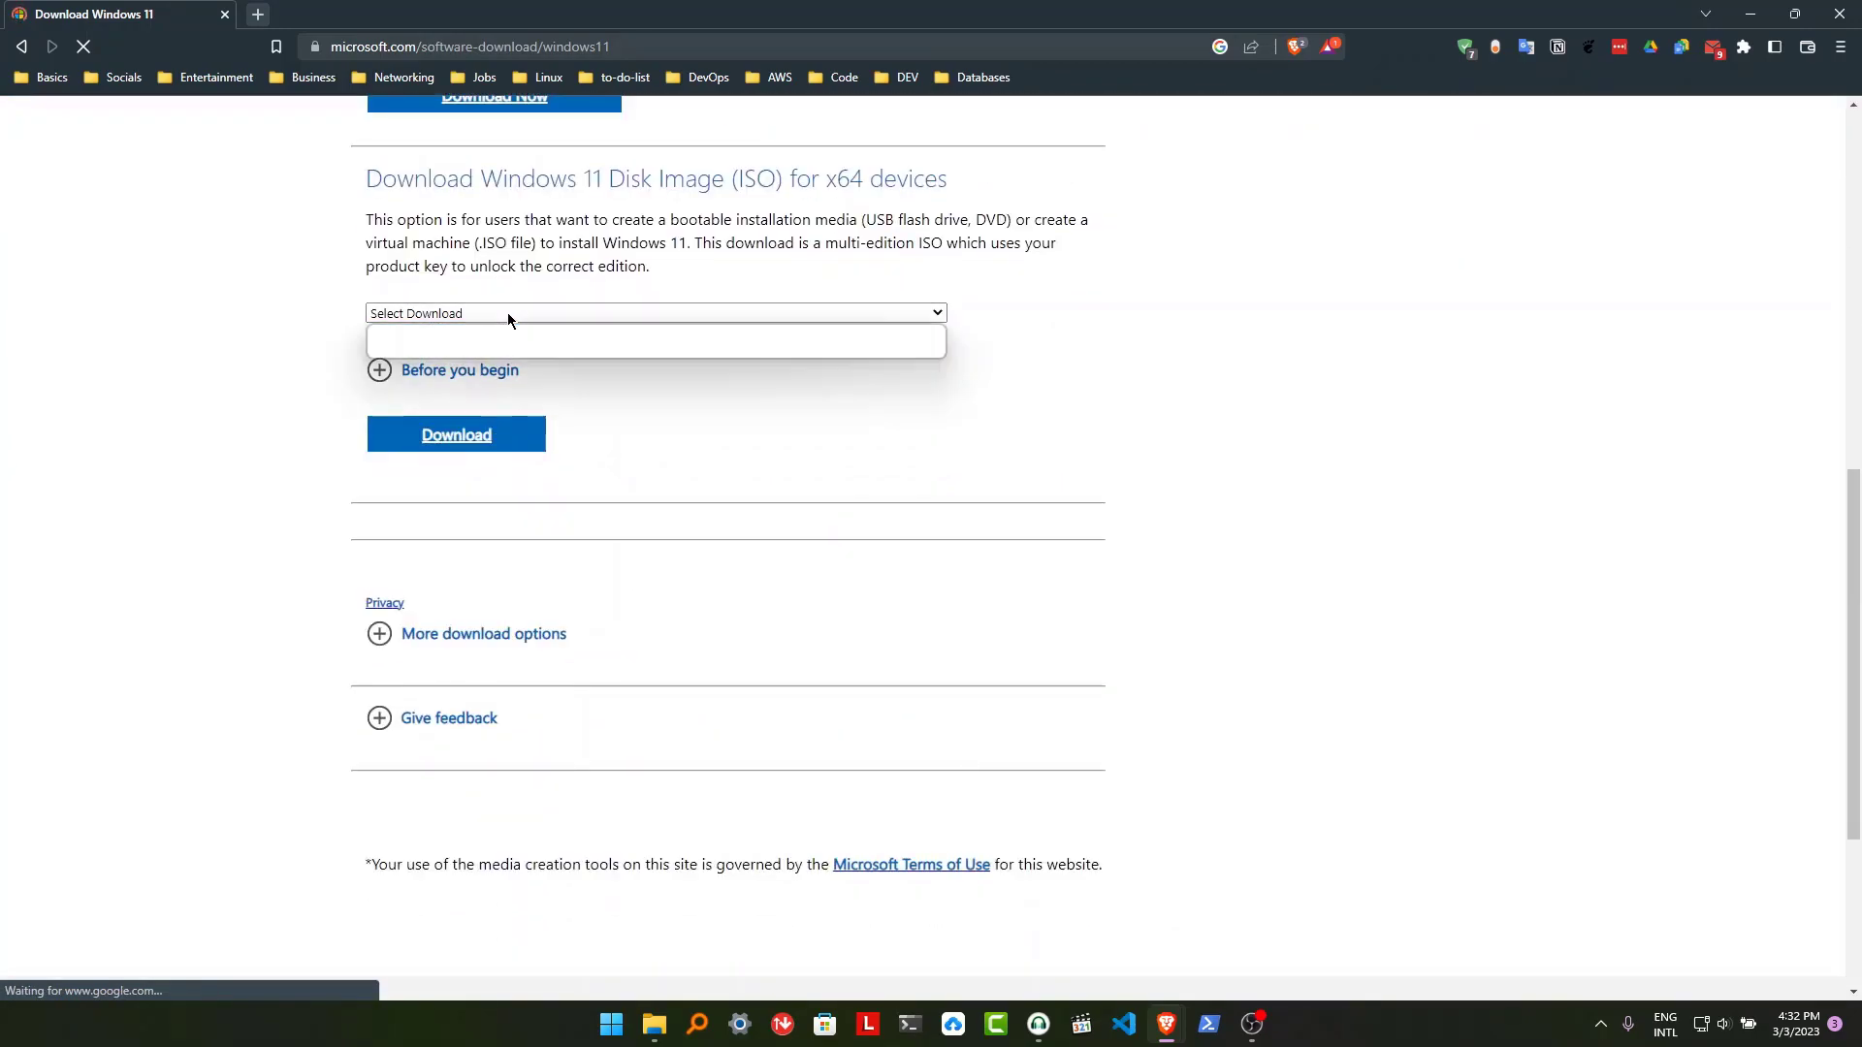
left_click(501, 351)
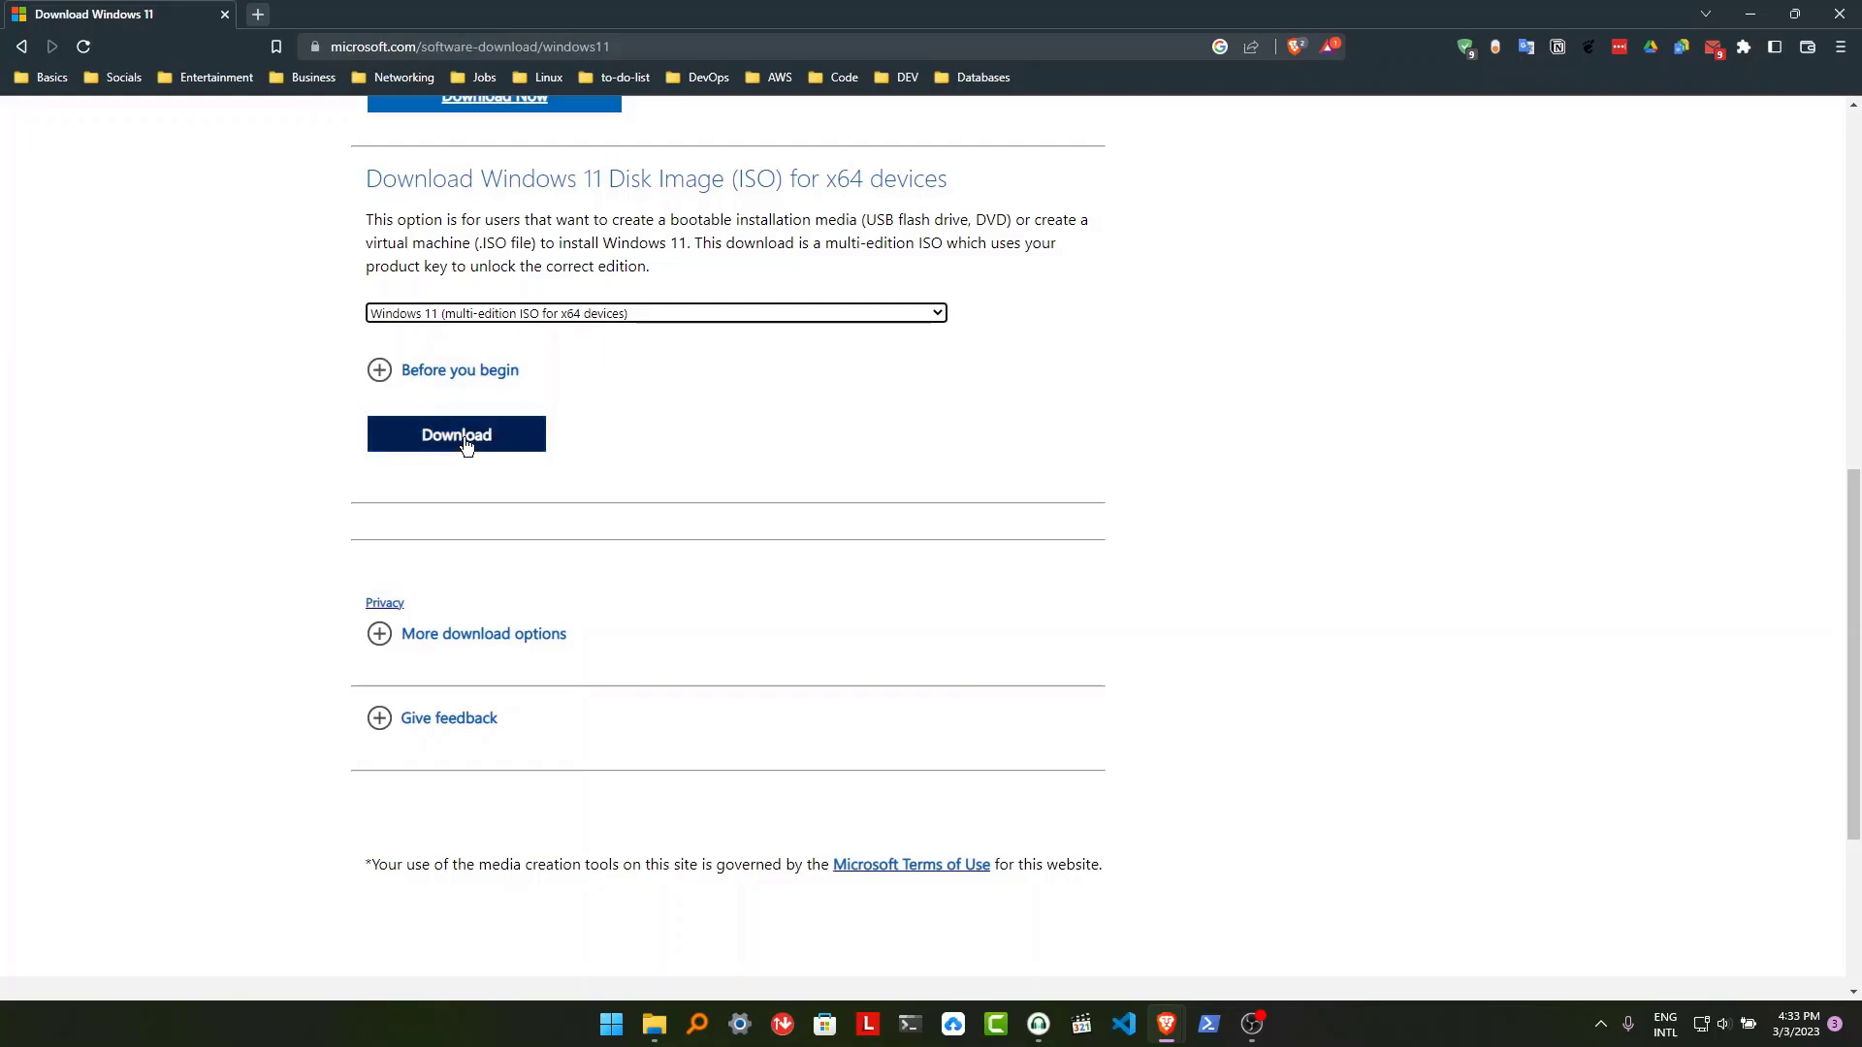
left_click(466, 443)
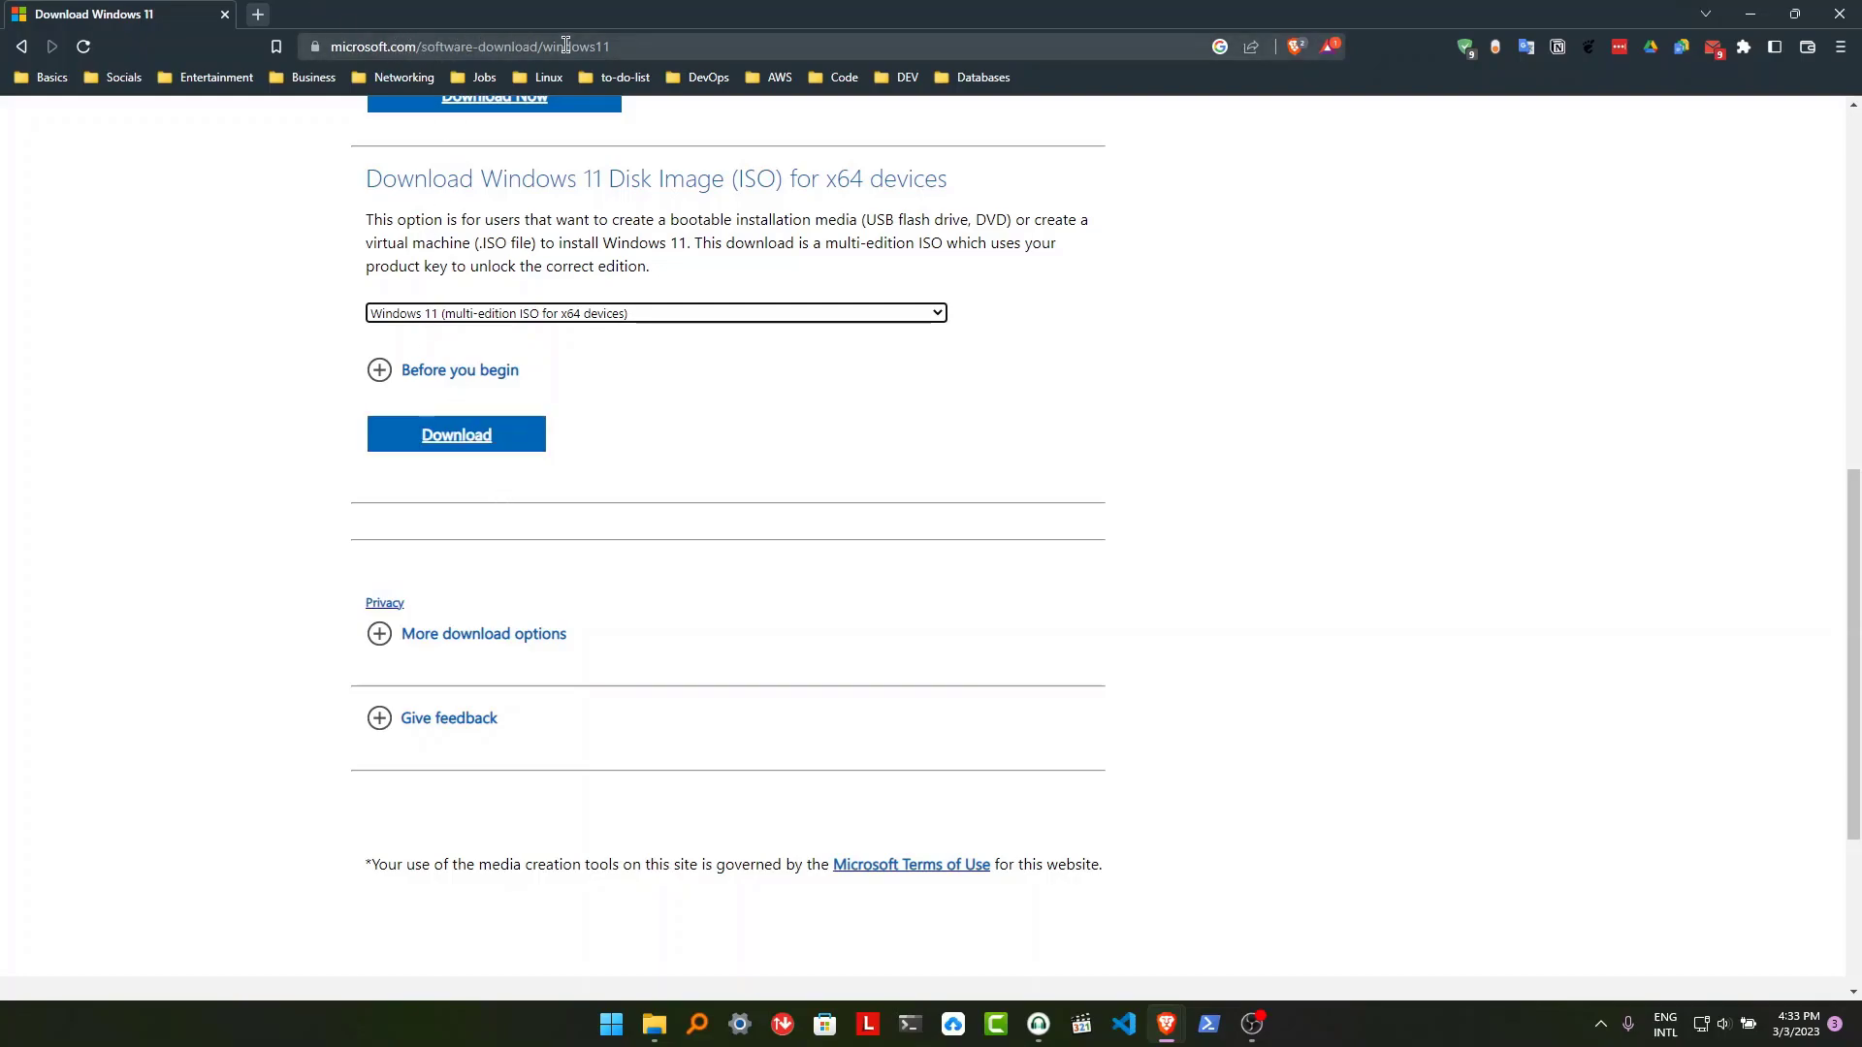
Search the web for "yumi exfat" in a new browser tab.
left_click(631, 45)
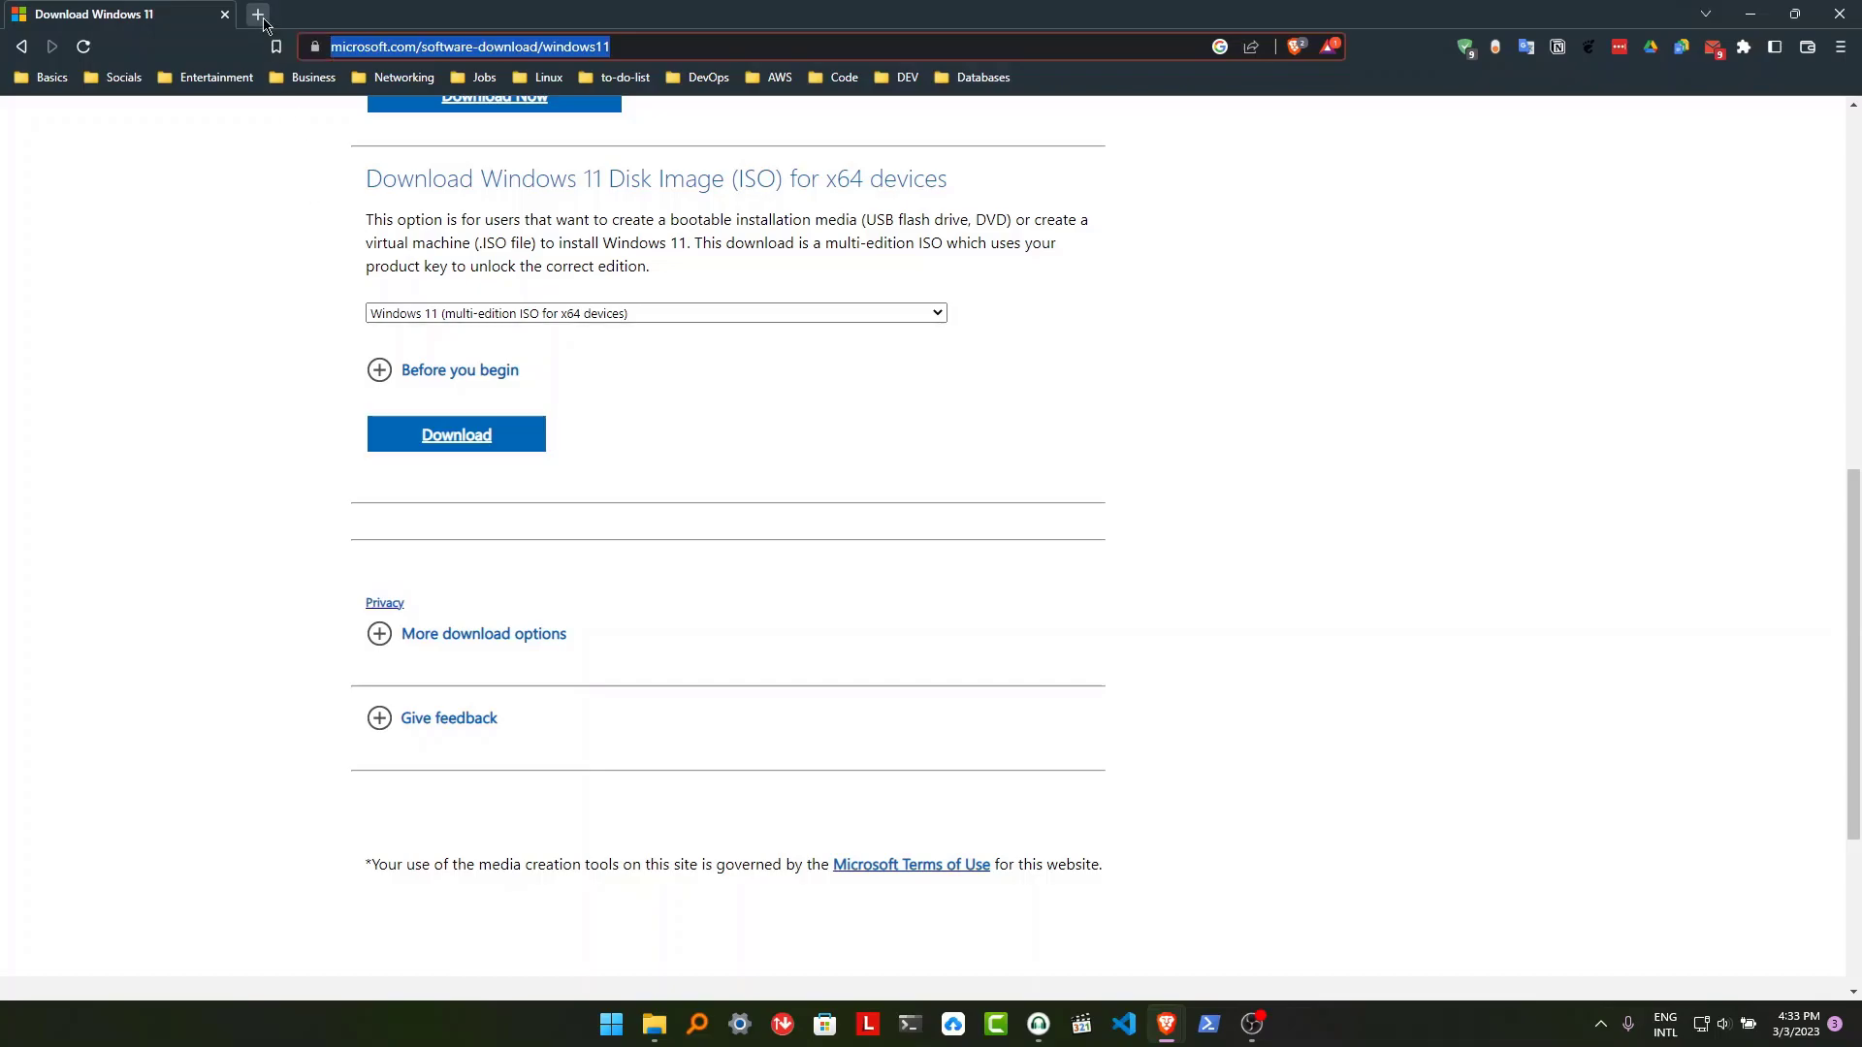
key("ctrl+t")
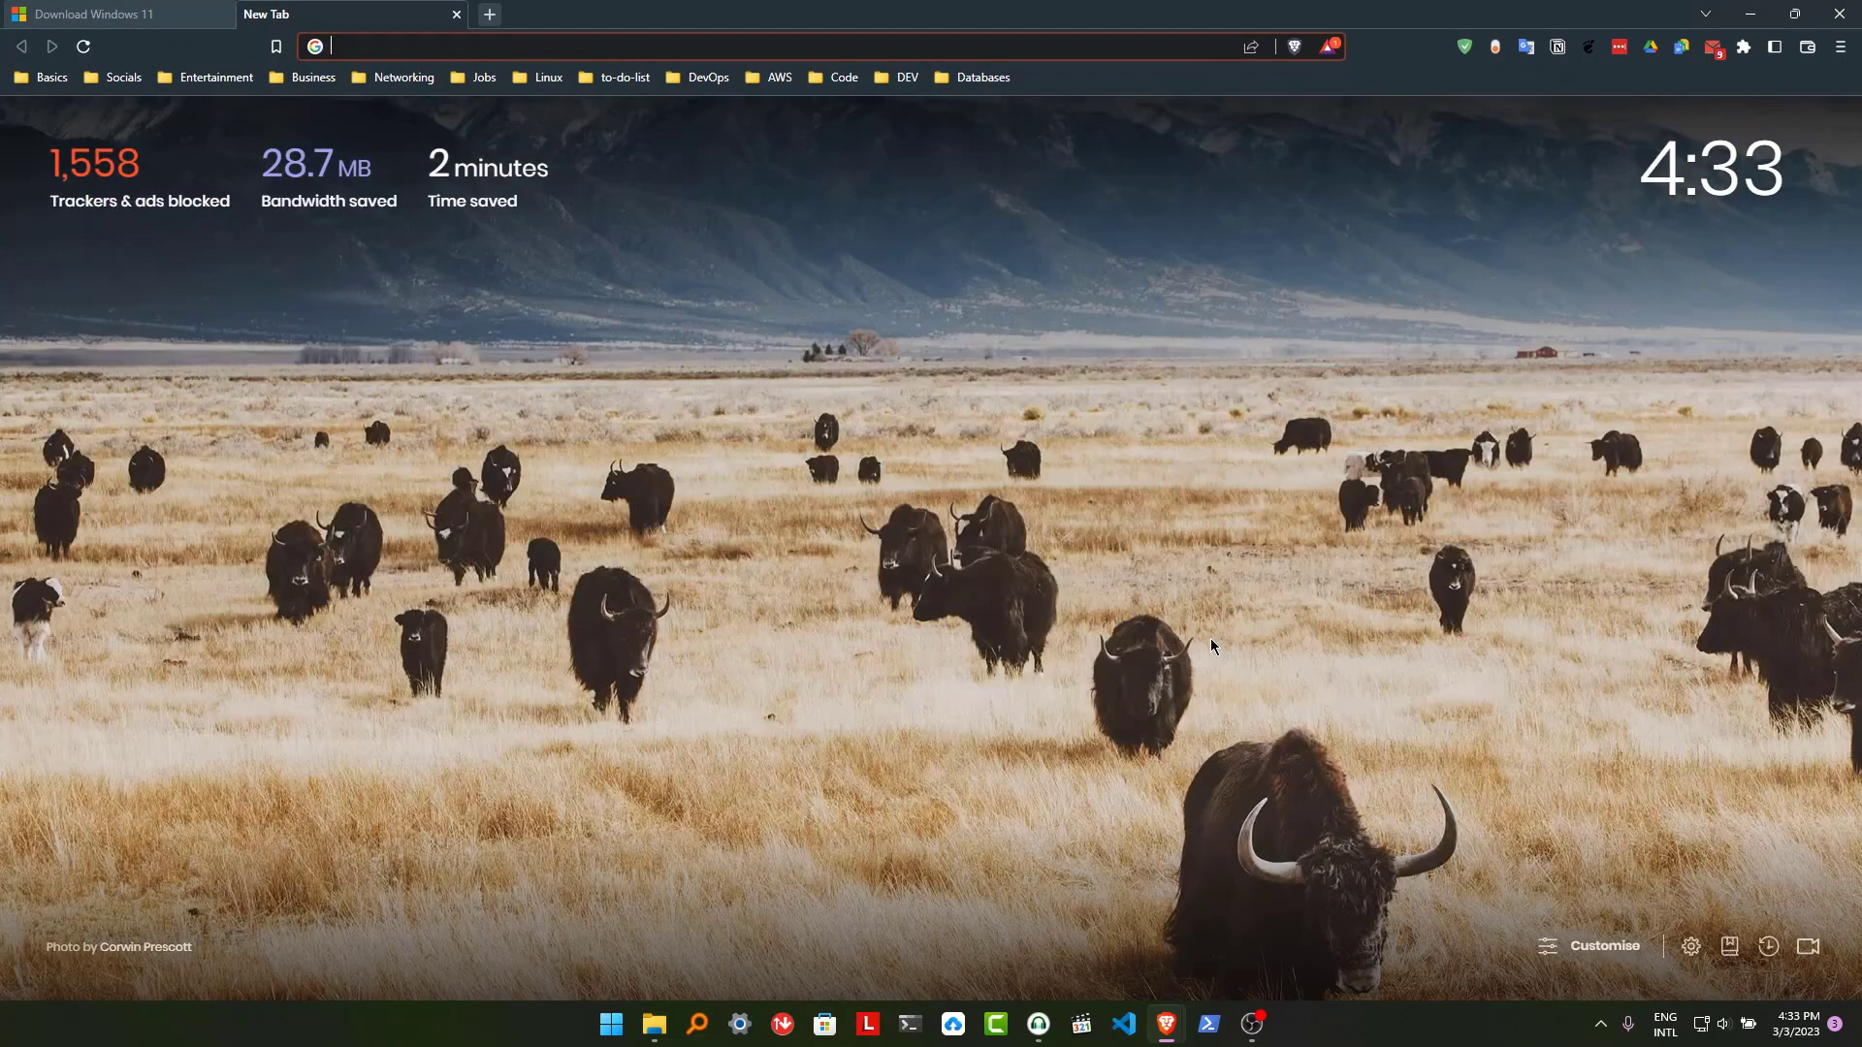
type("yu")
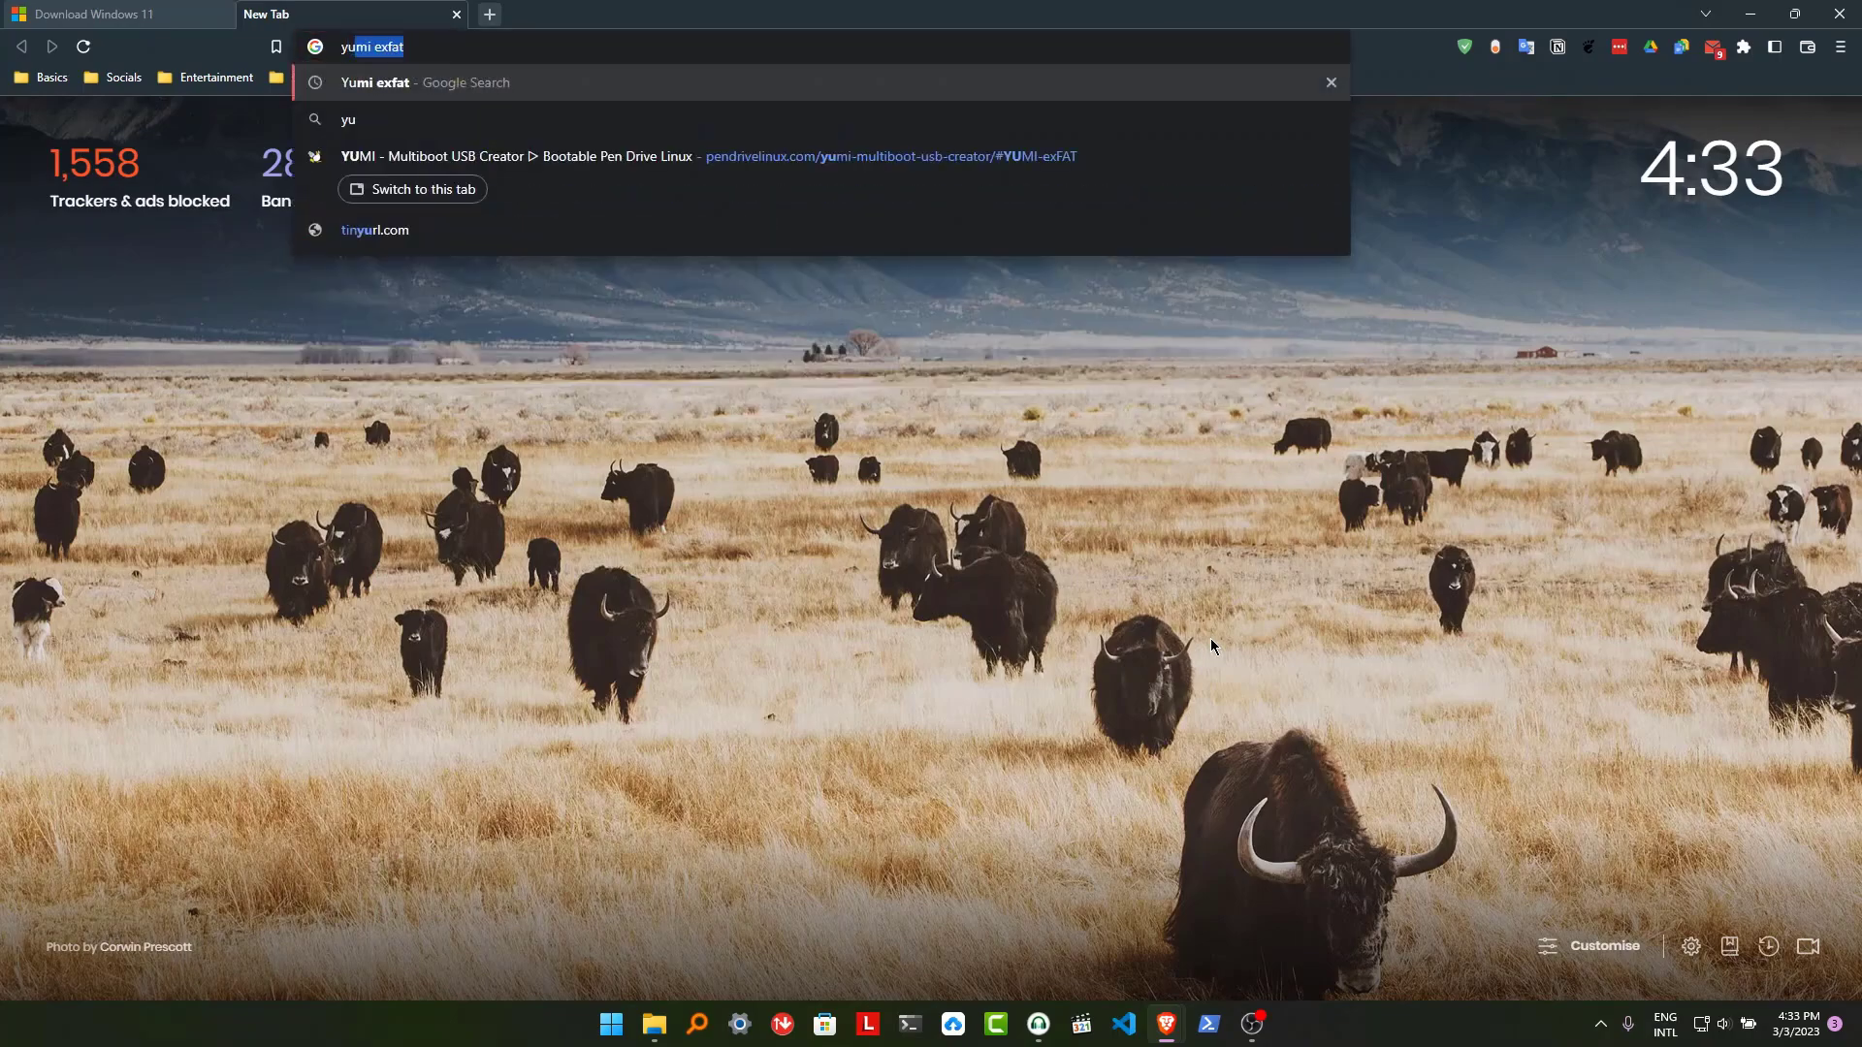
type("mi exfat")
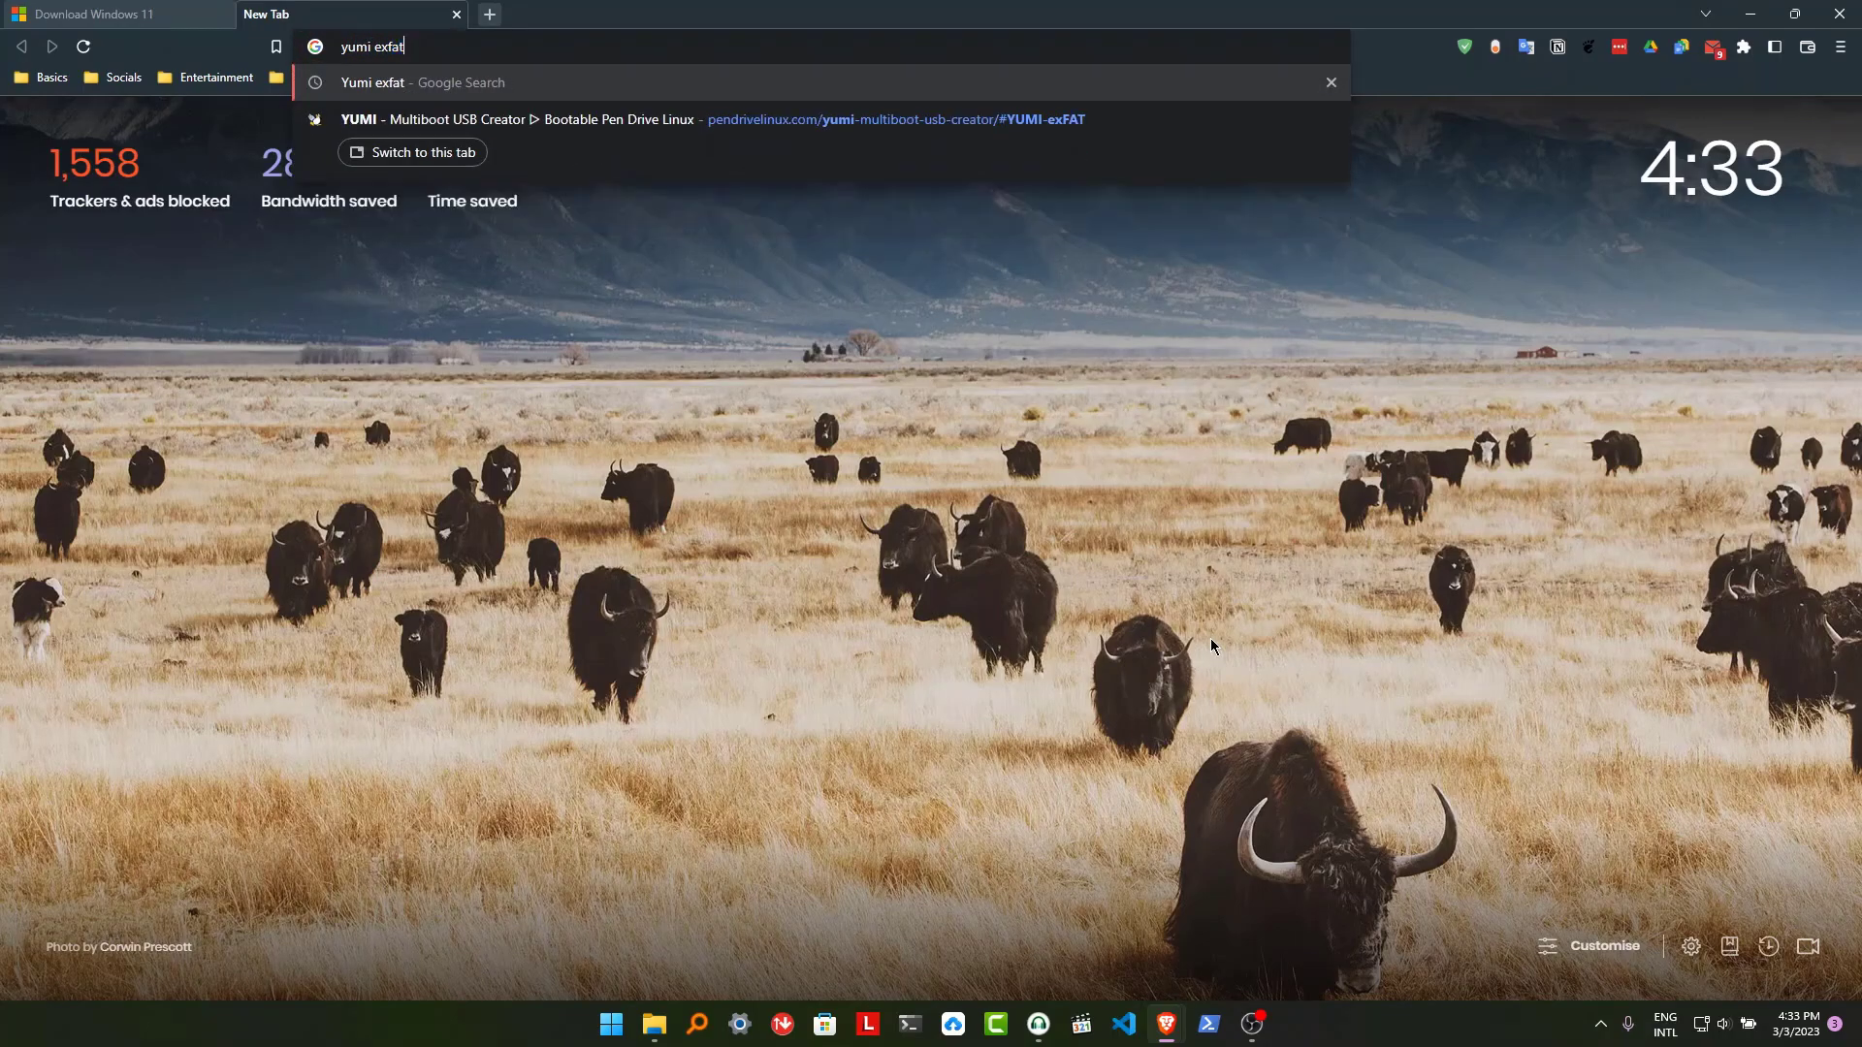
key("Return")
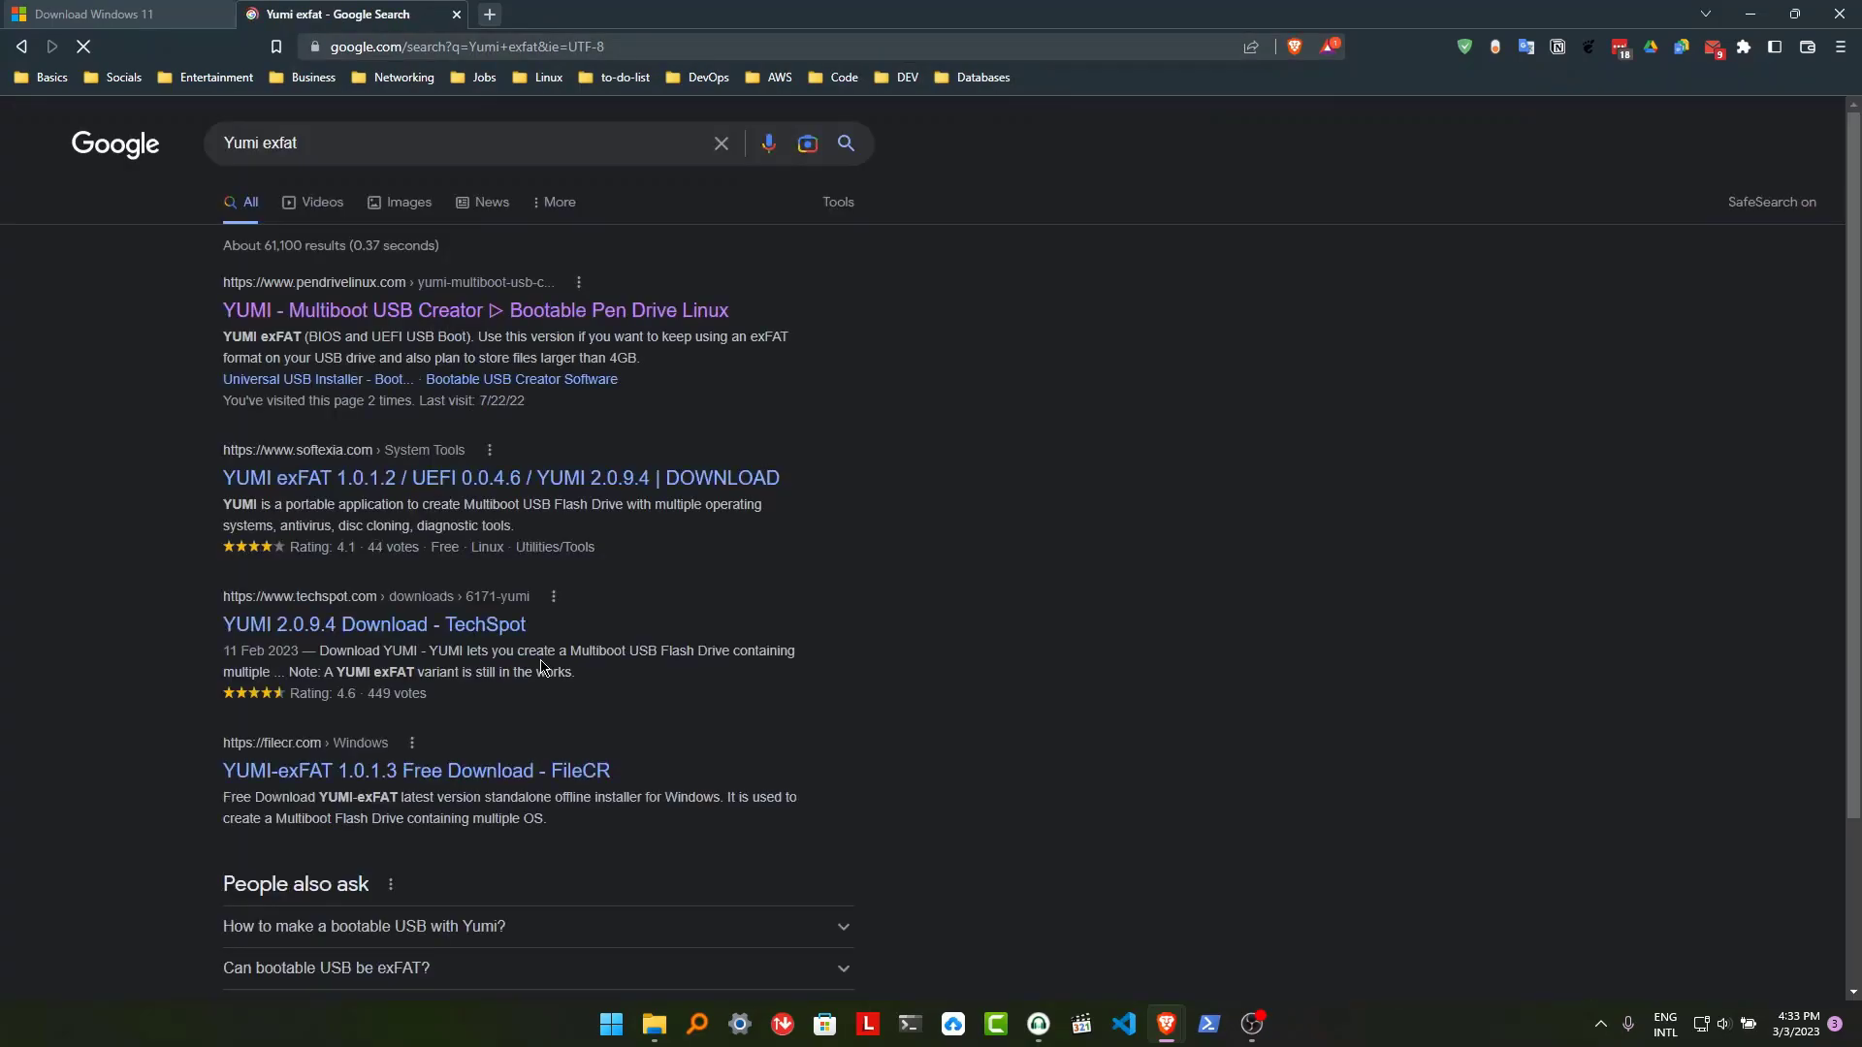
Open the pendrivelinux.com YUMI page and locate the YUMI-exFAT-1.0.1.3.exe download in its YUMI exFAT section.
left_click_drag(219, 284, 441, 284)
left_click(485, 280)
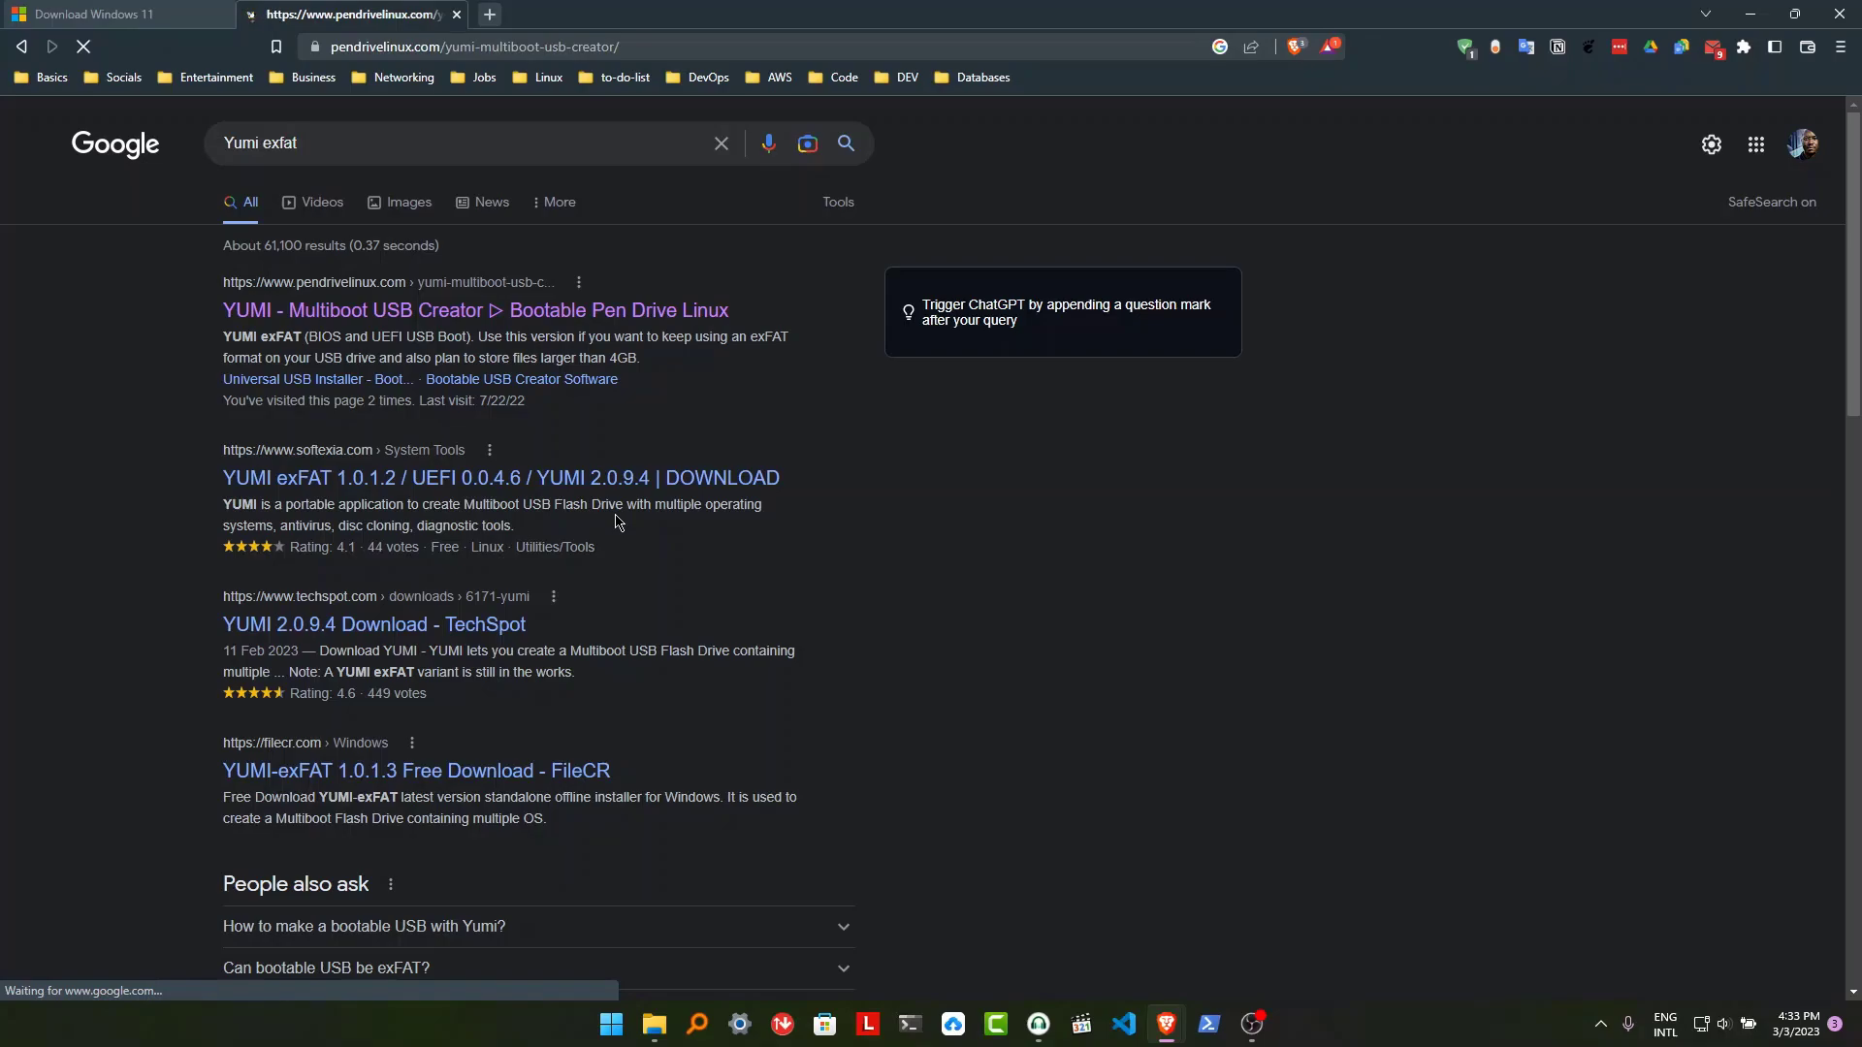
scroll(678, 419, "down", 8)
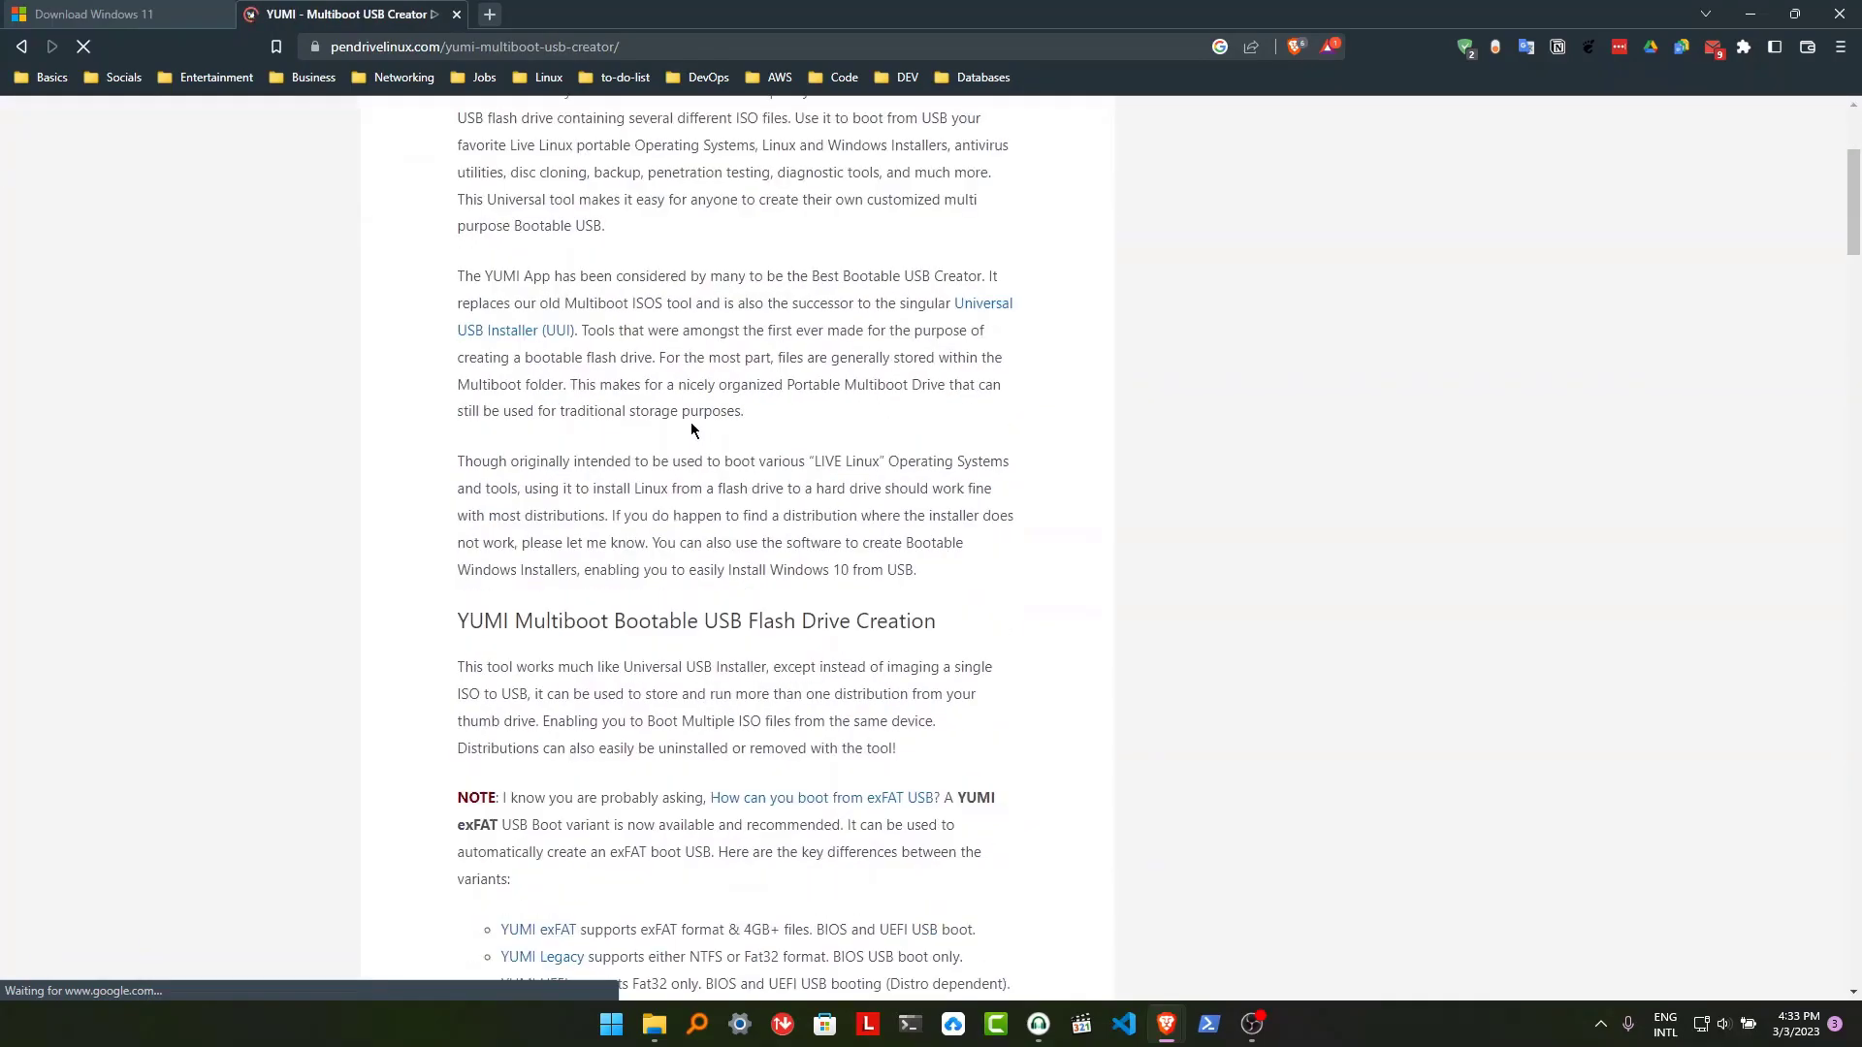
scroll(690, 422, "down", 1)
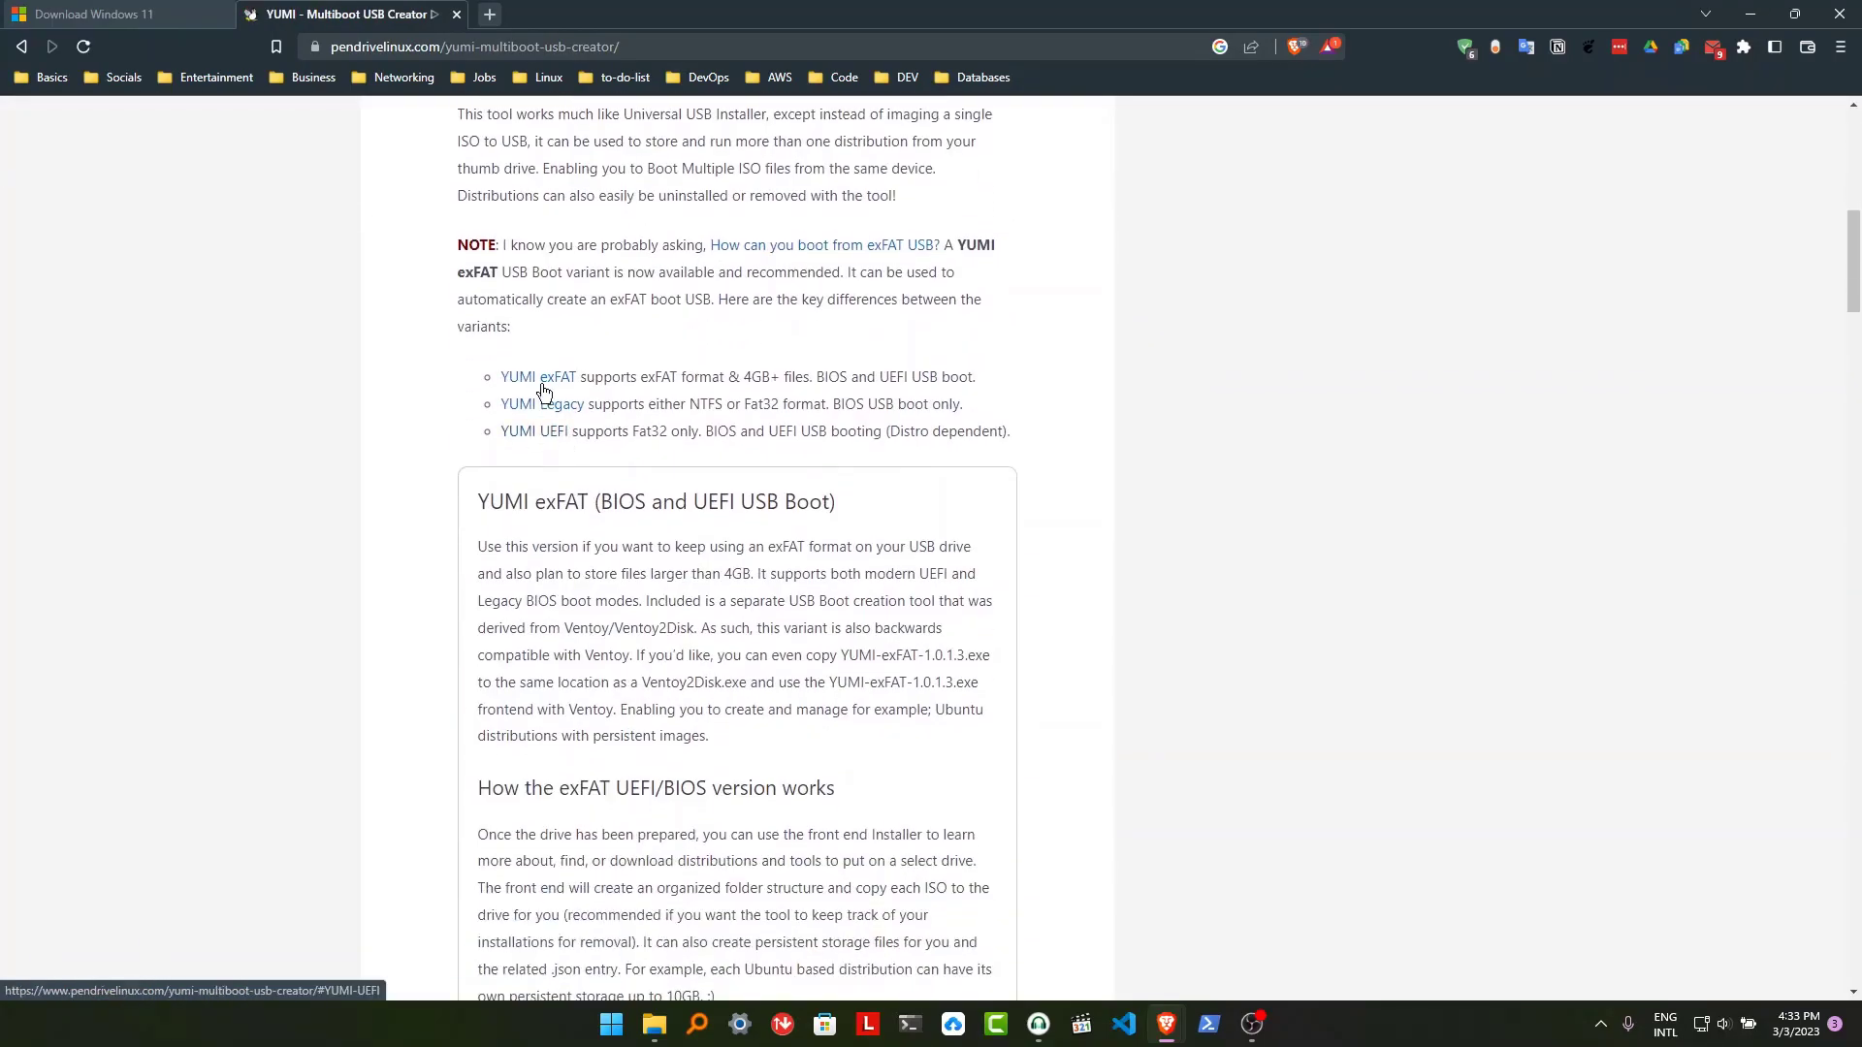
left_click(543, 386)
scroll(761, 444, "down", 9)
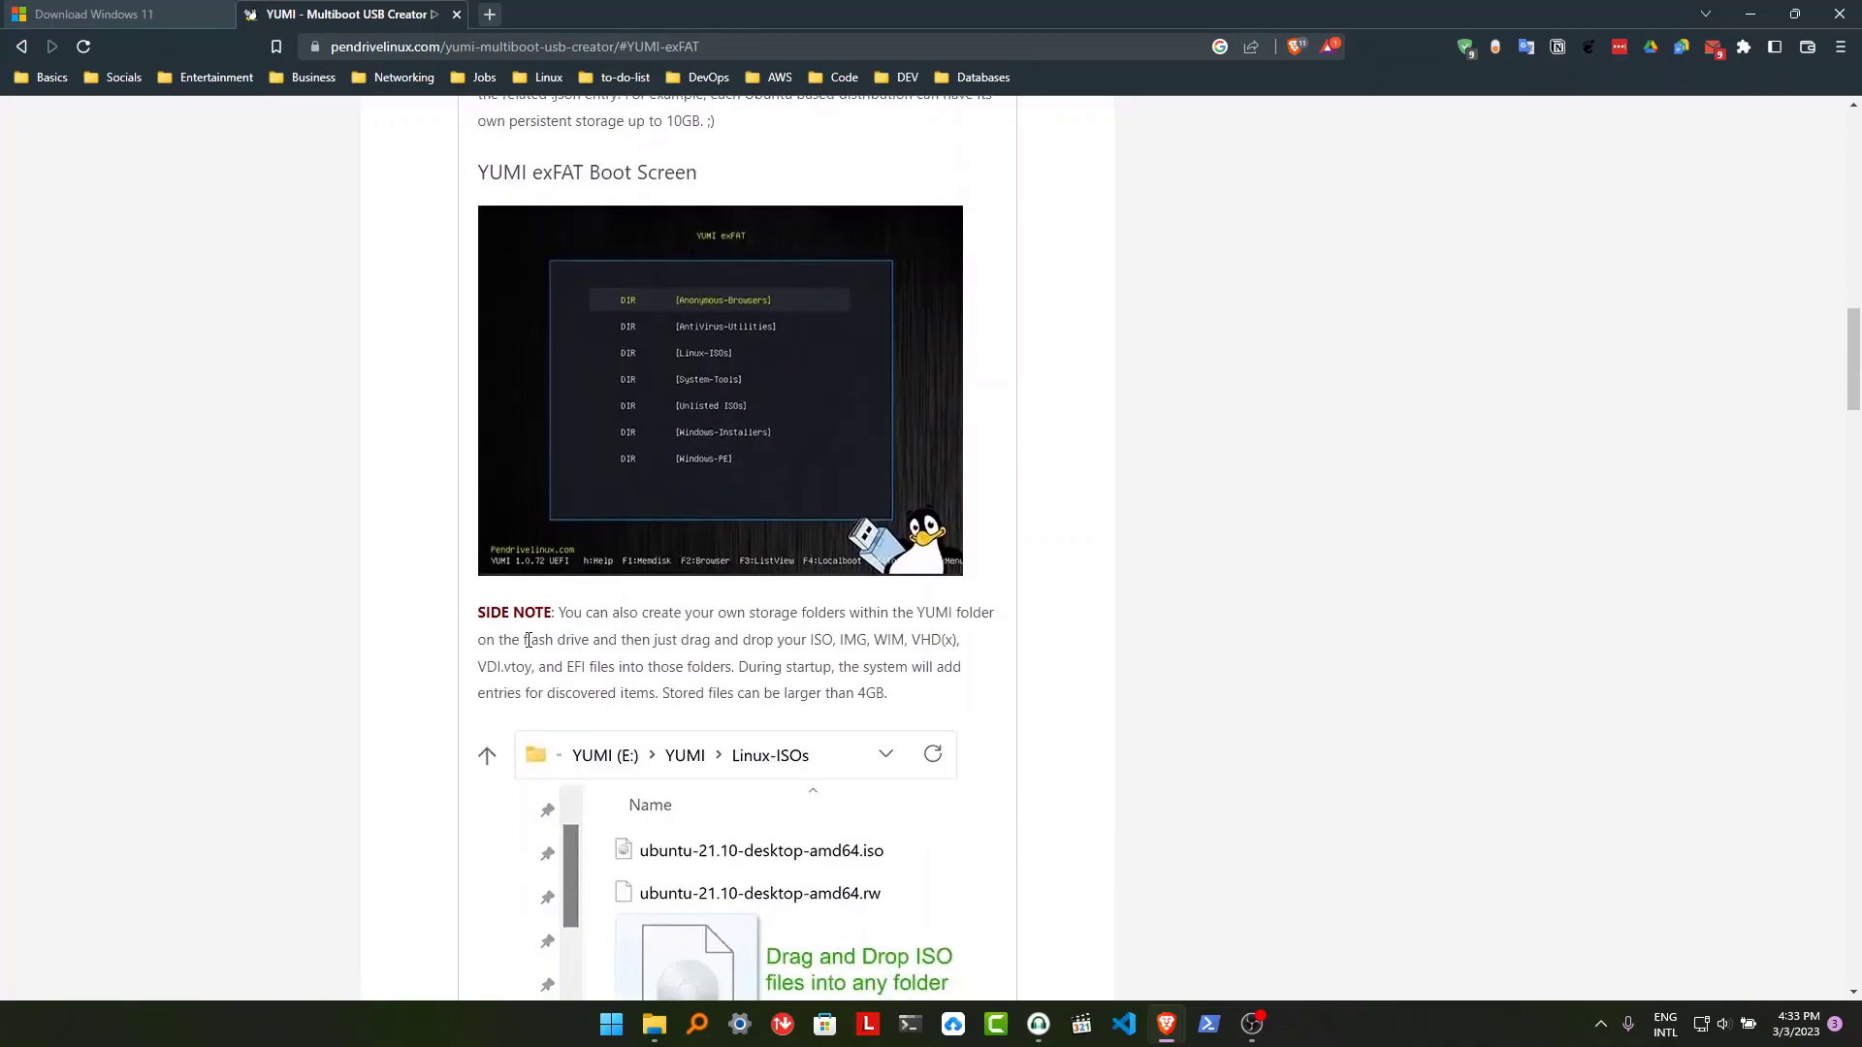
scroll(954, 719, "down", 3)
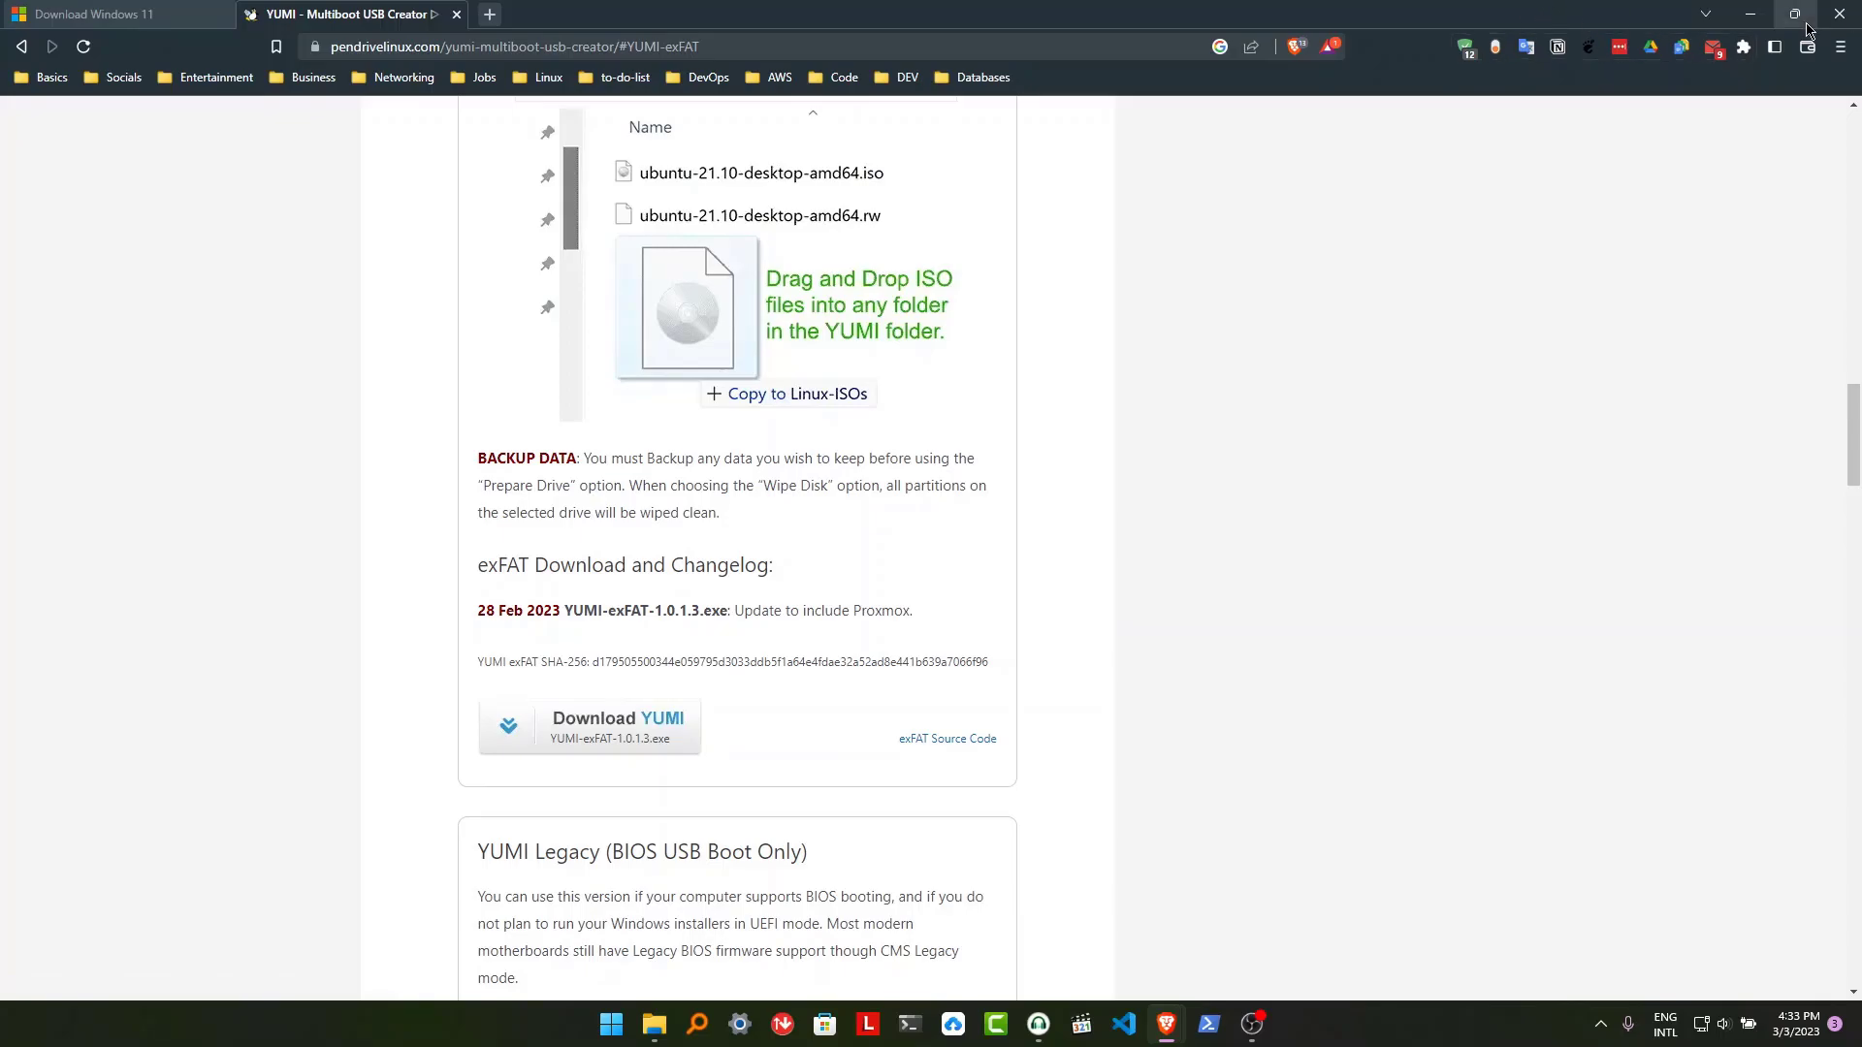
Run YUMI-exFAT-1.0.1.3 from the Files folder as administrator and accept its license agreement.
left_click(1750, 14)
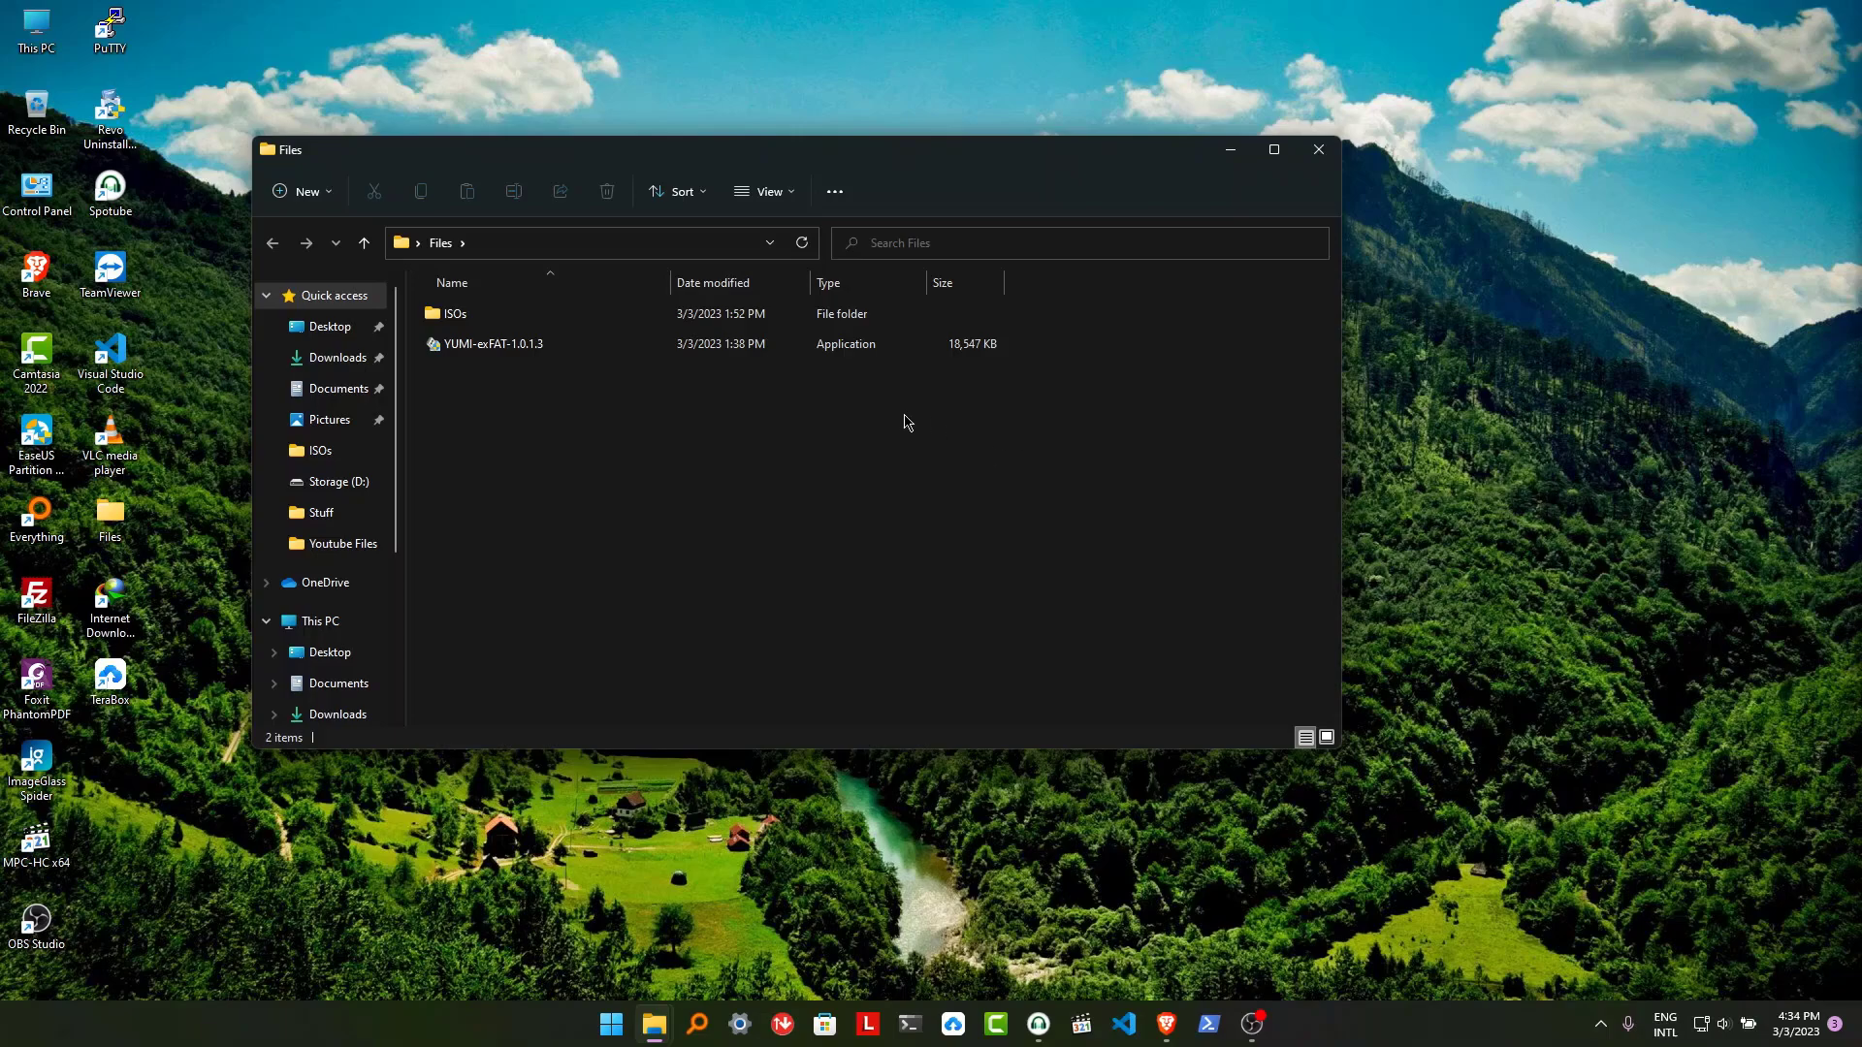
right_click(502, 359)
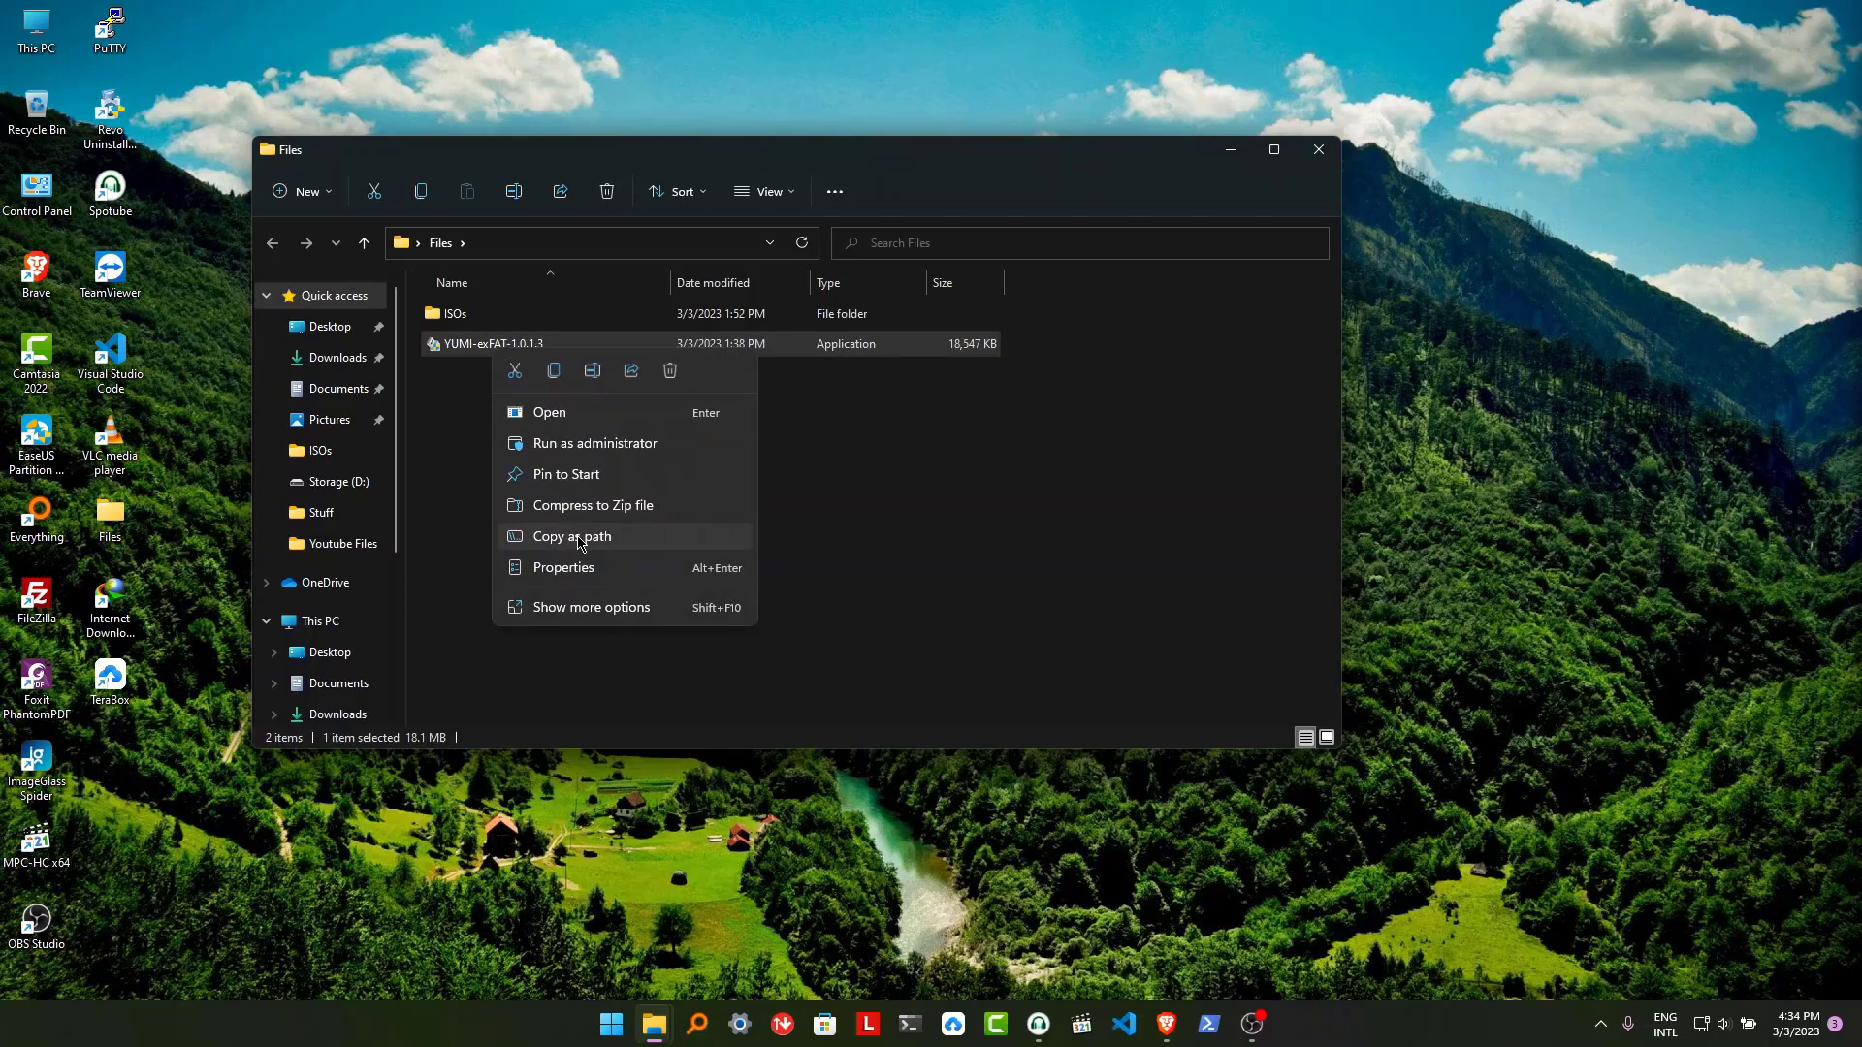
left_click(582, 444)
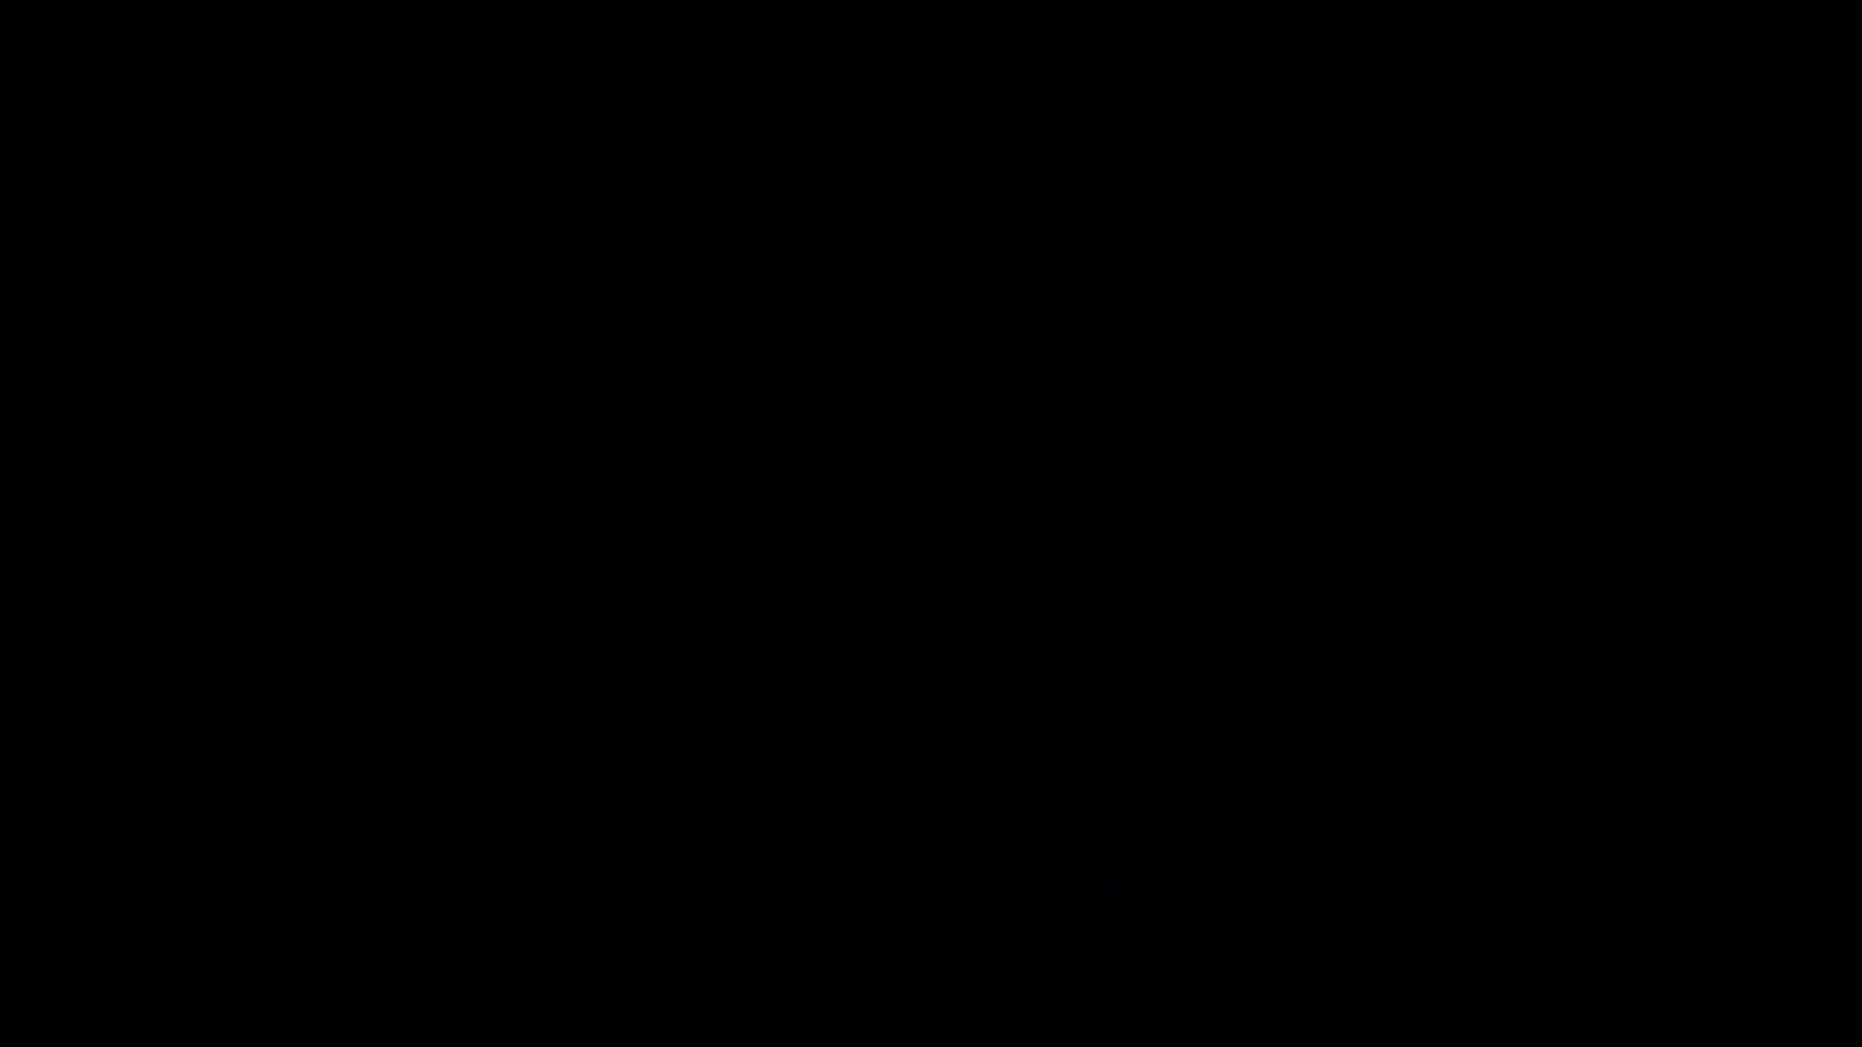
left_click(870, 689)
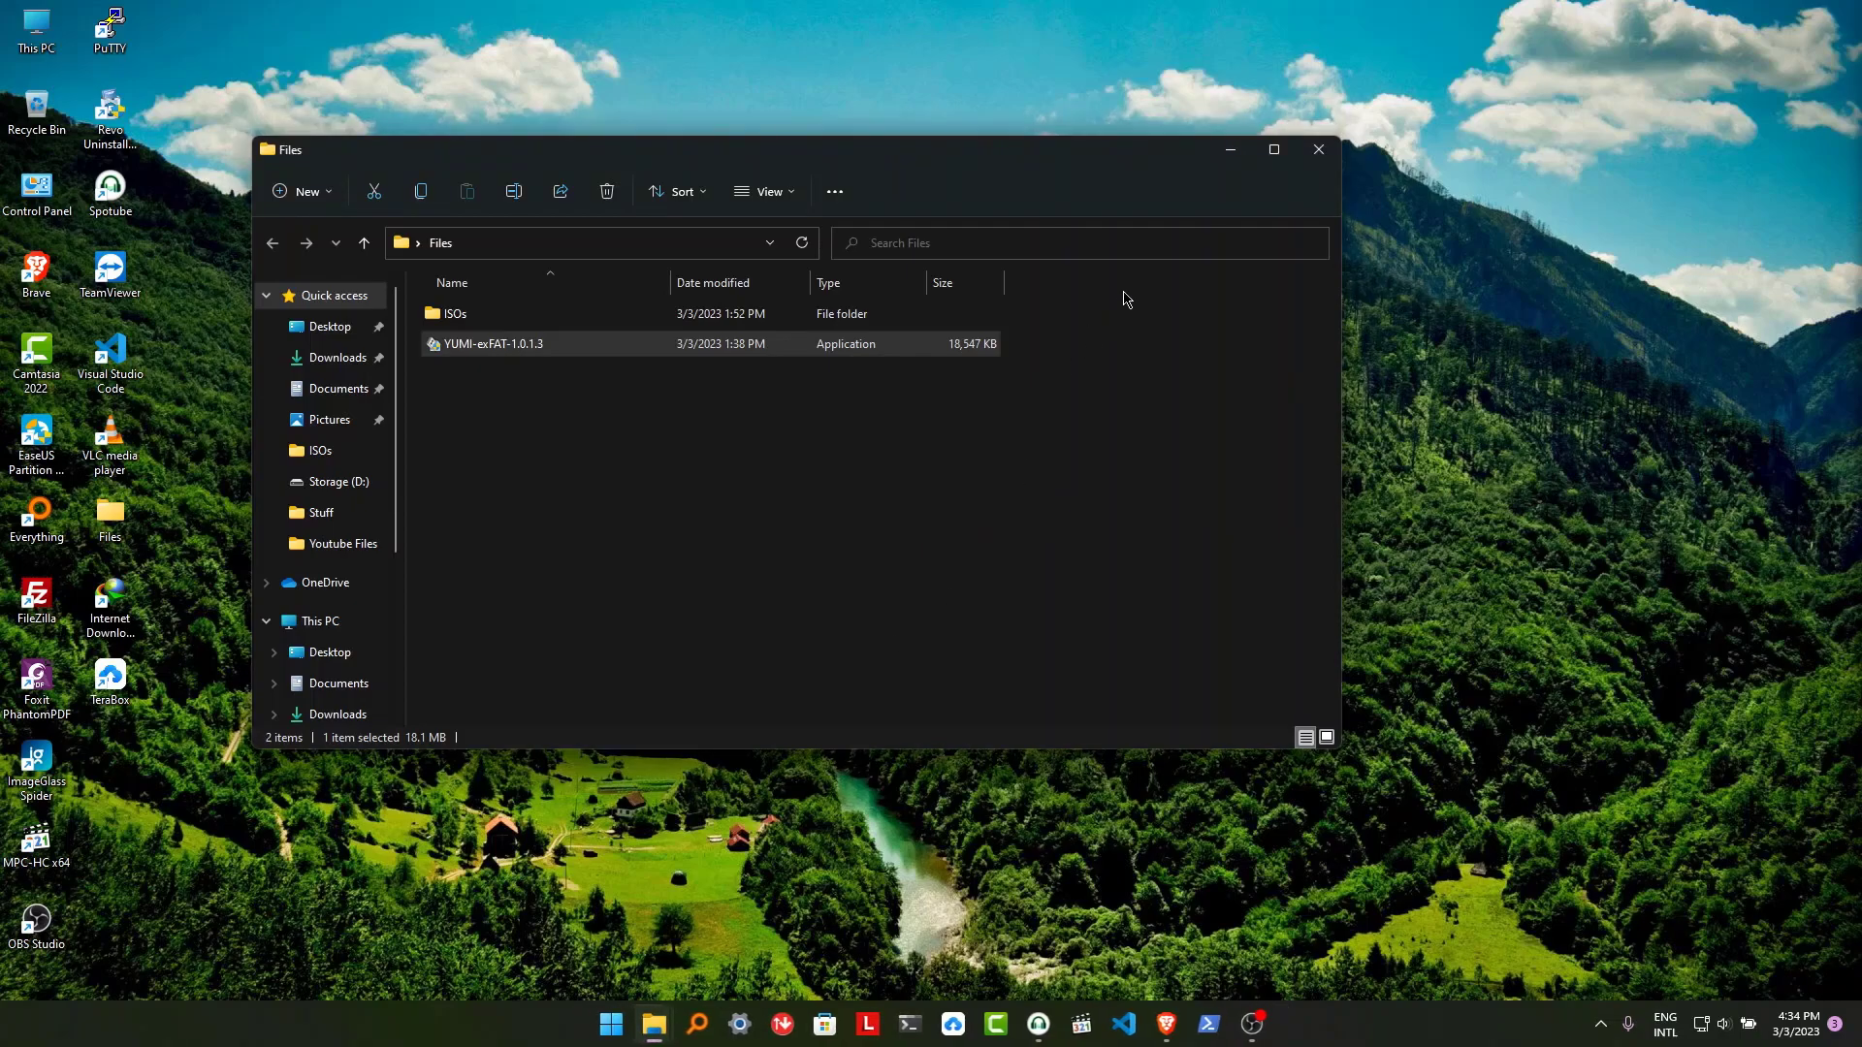
left_click(1122, 296)
left_click(632, 1025)
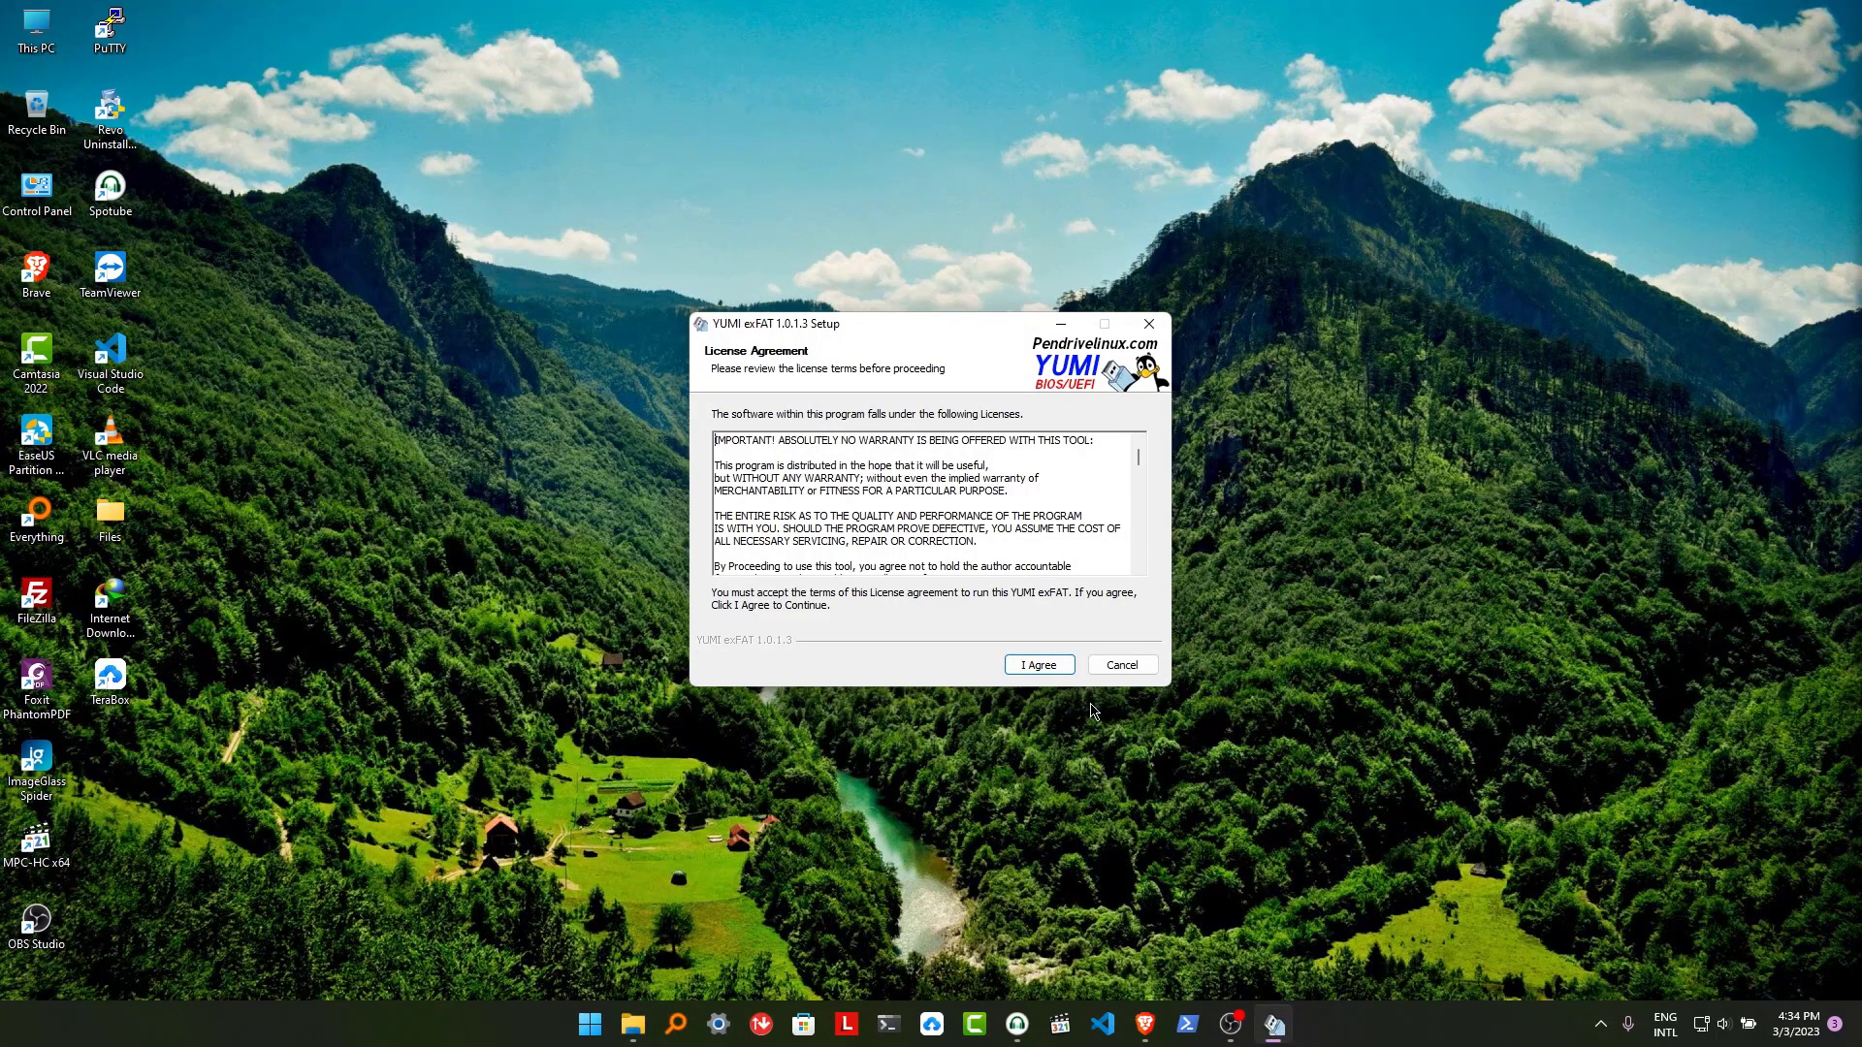
left_click(1050, 666)
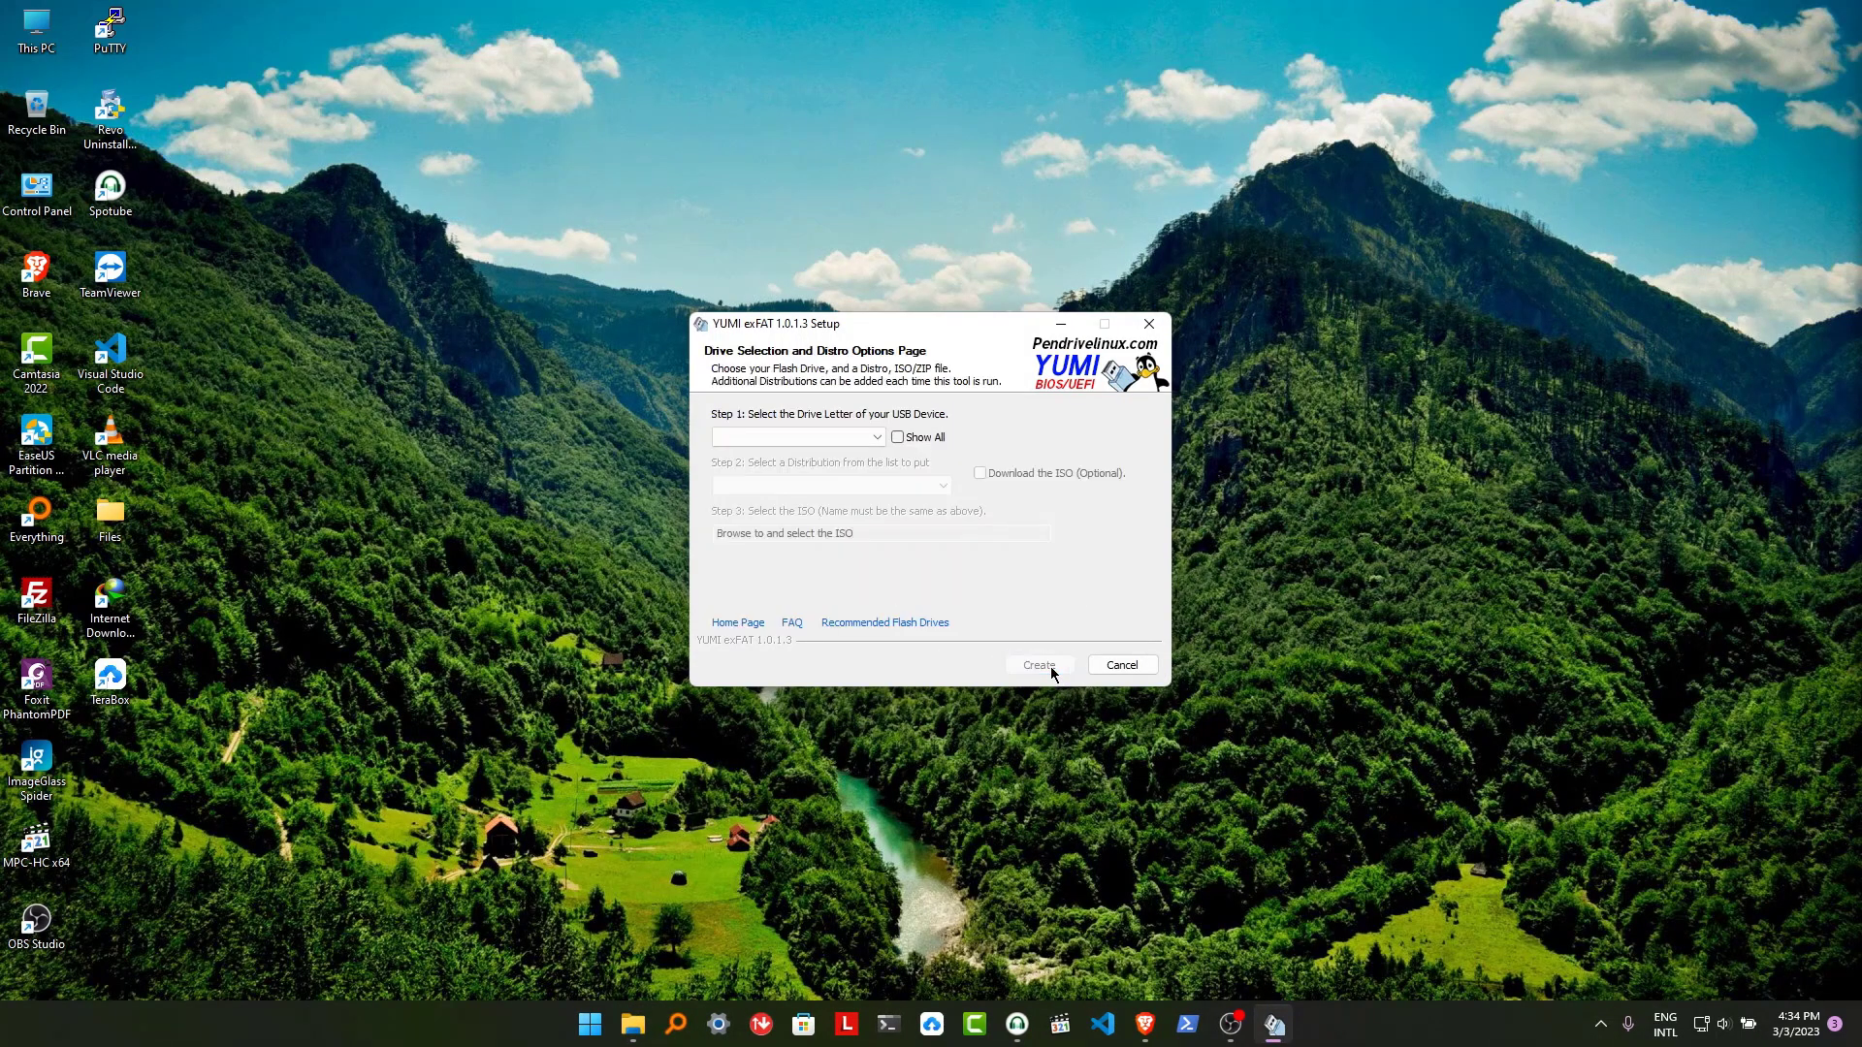
Show all drives, check drive E: in This PC, and select E:\ (Disk 1) 232GB NTFS as the USB device.
left_click(875, 436)
left_click(902, 444)
left_click(897, 437)
left_click(876, 442)
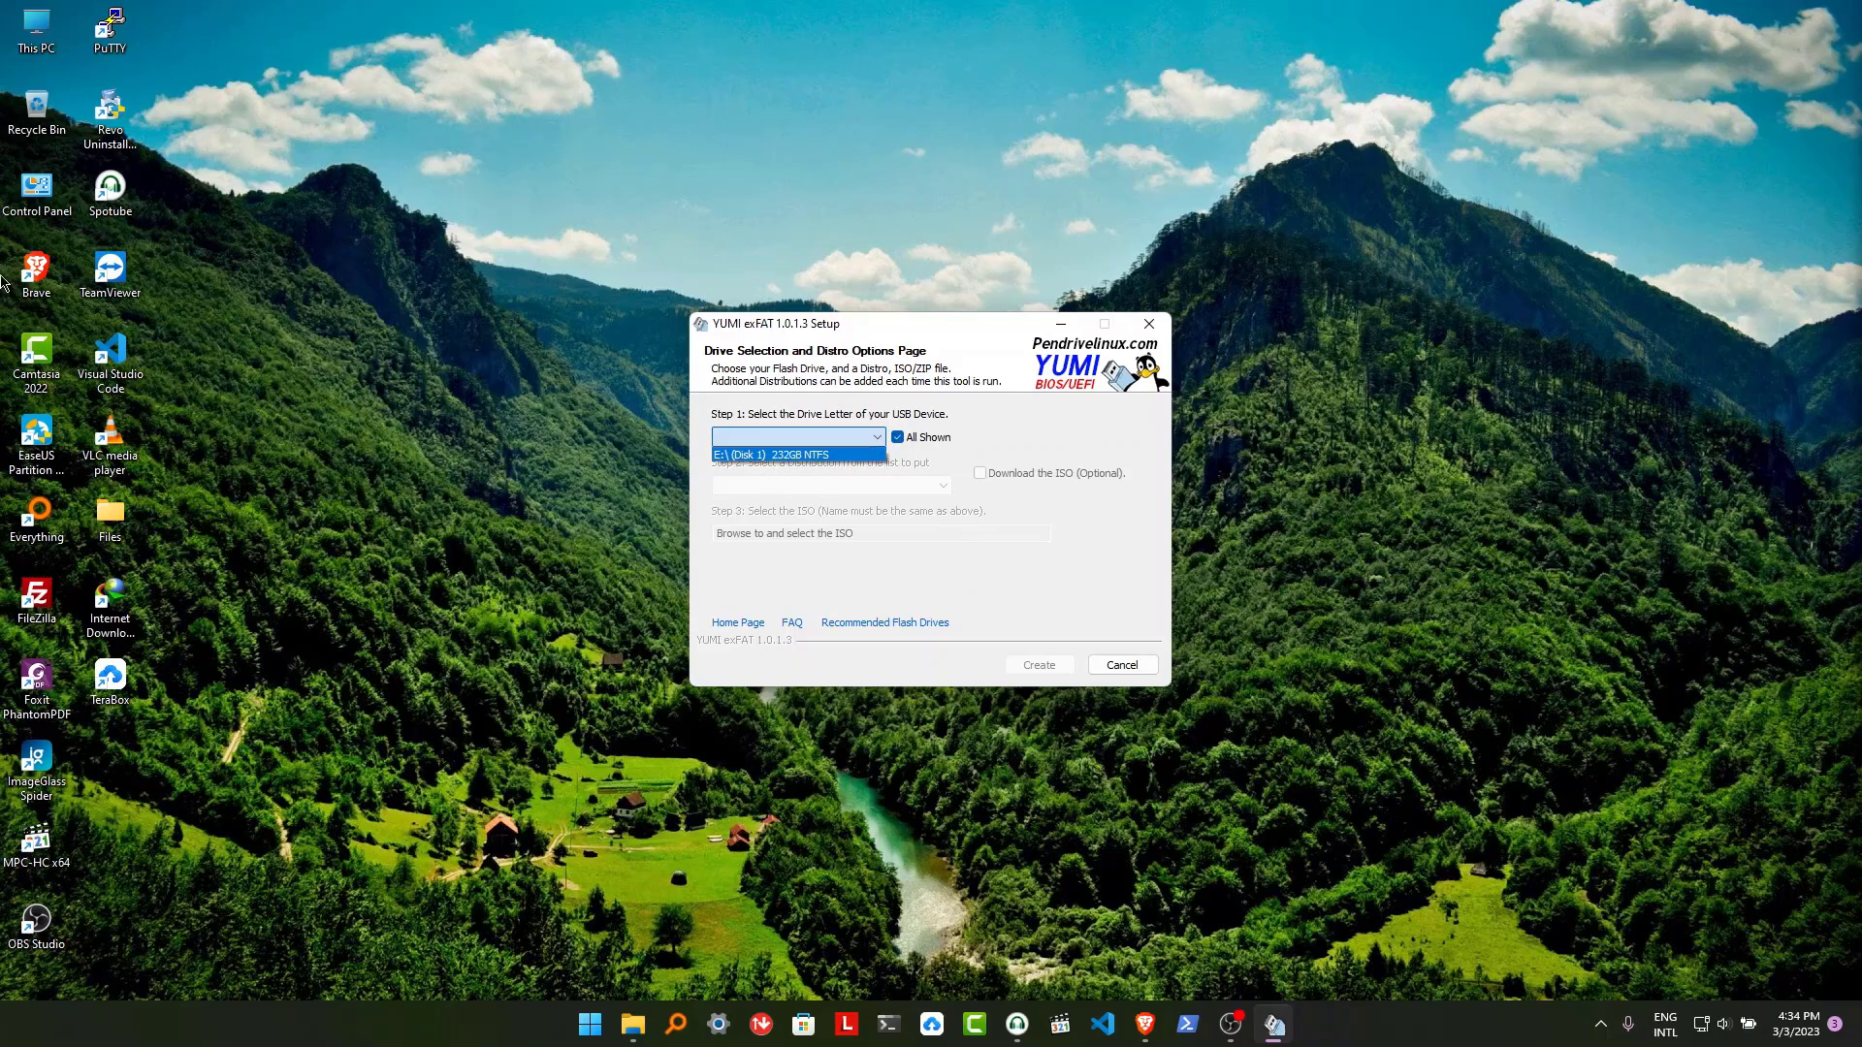
double_click(37, 39)
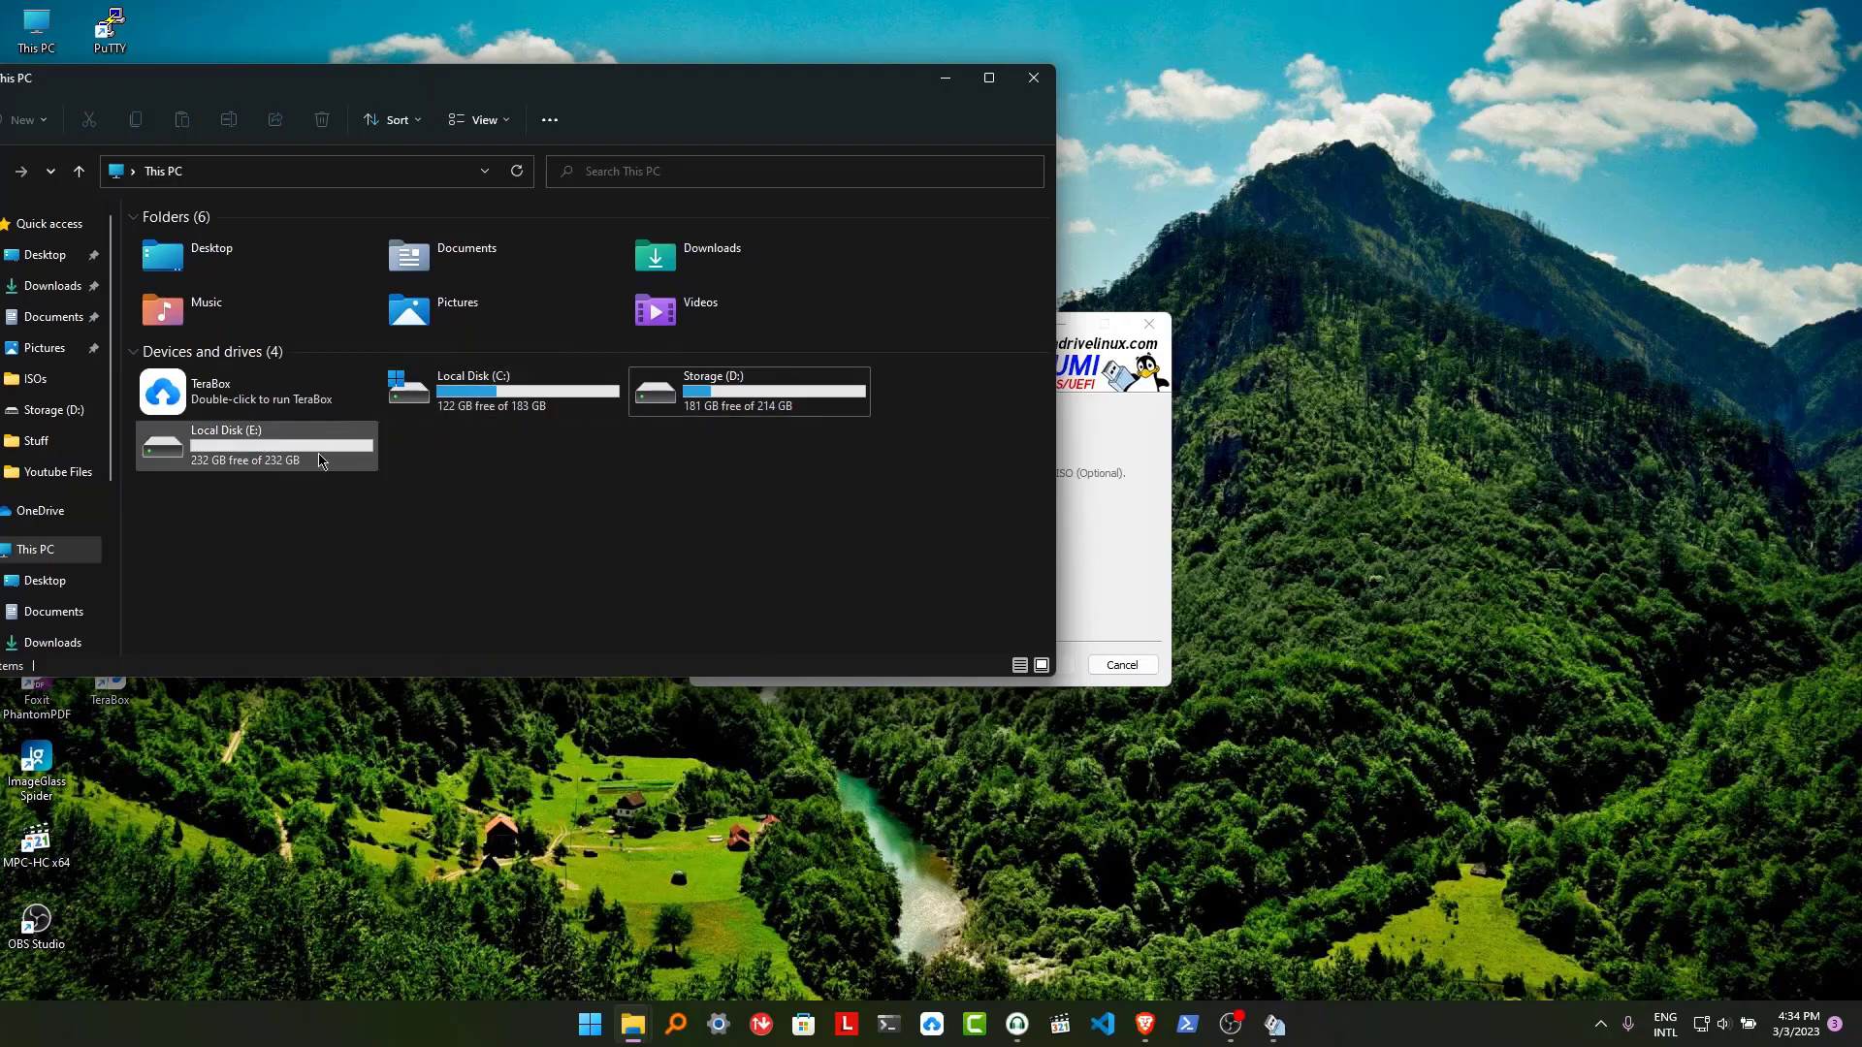
left_click(1034, 78)
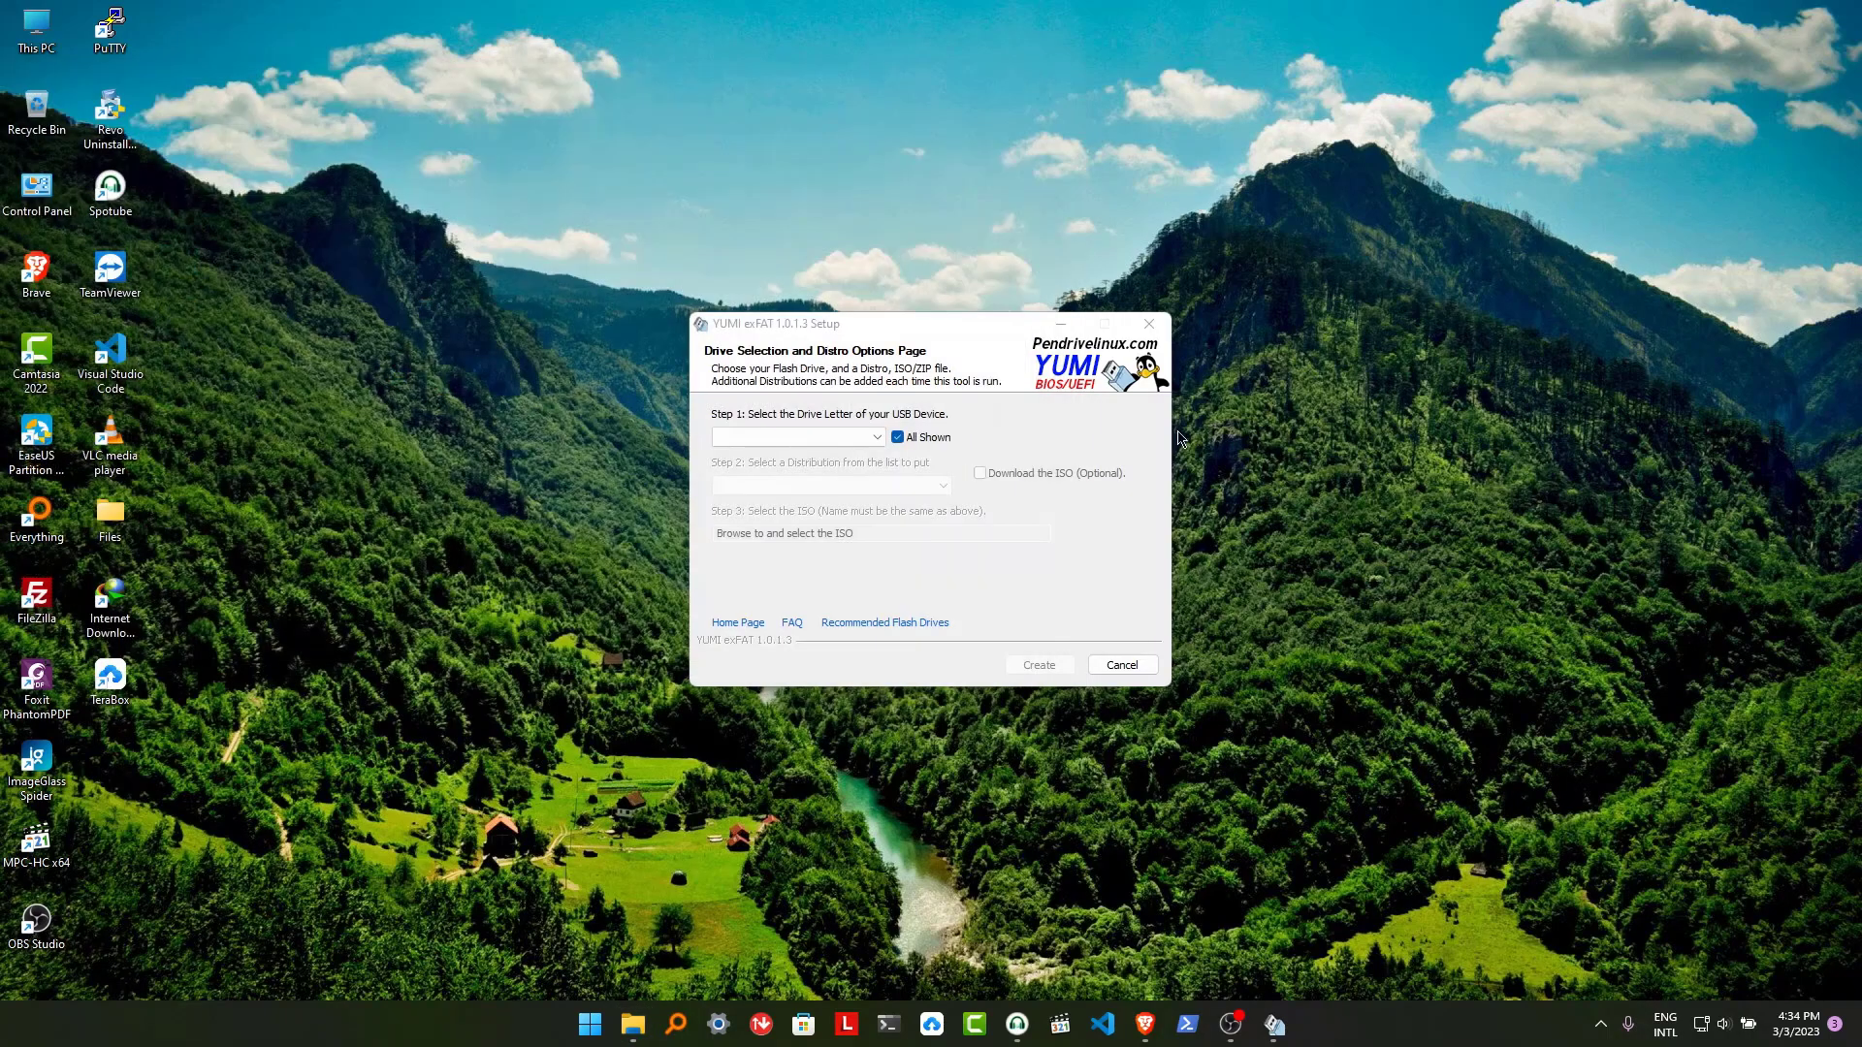
left_click(880, 436)
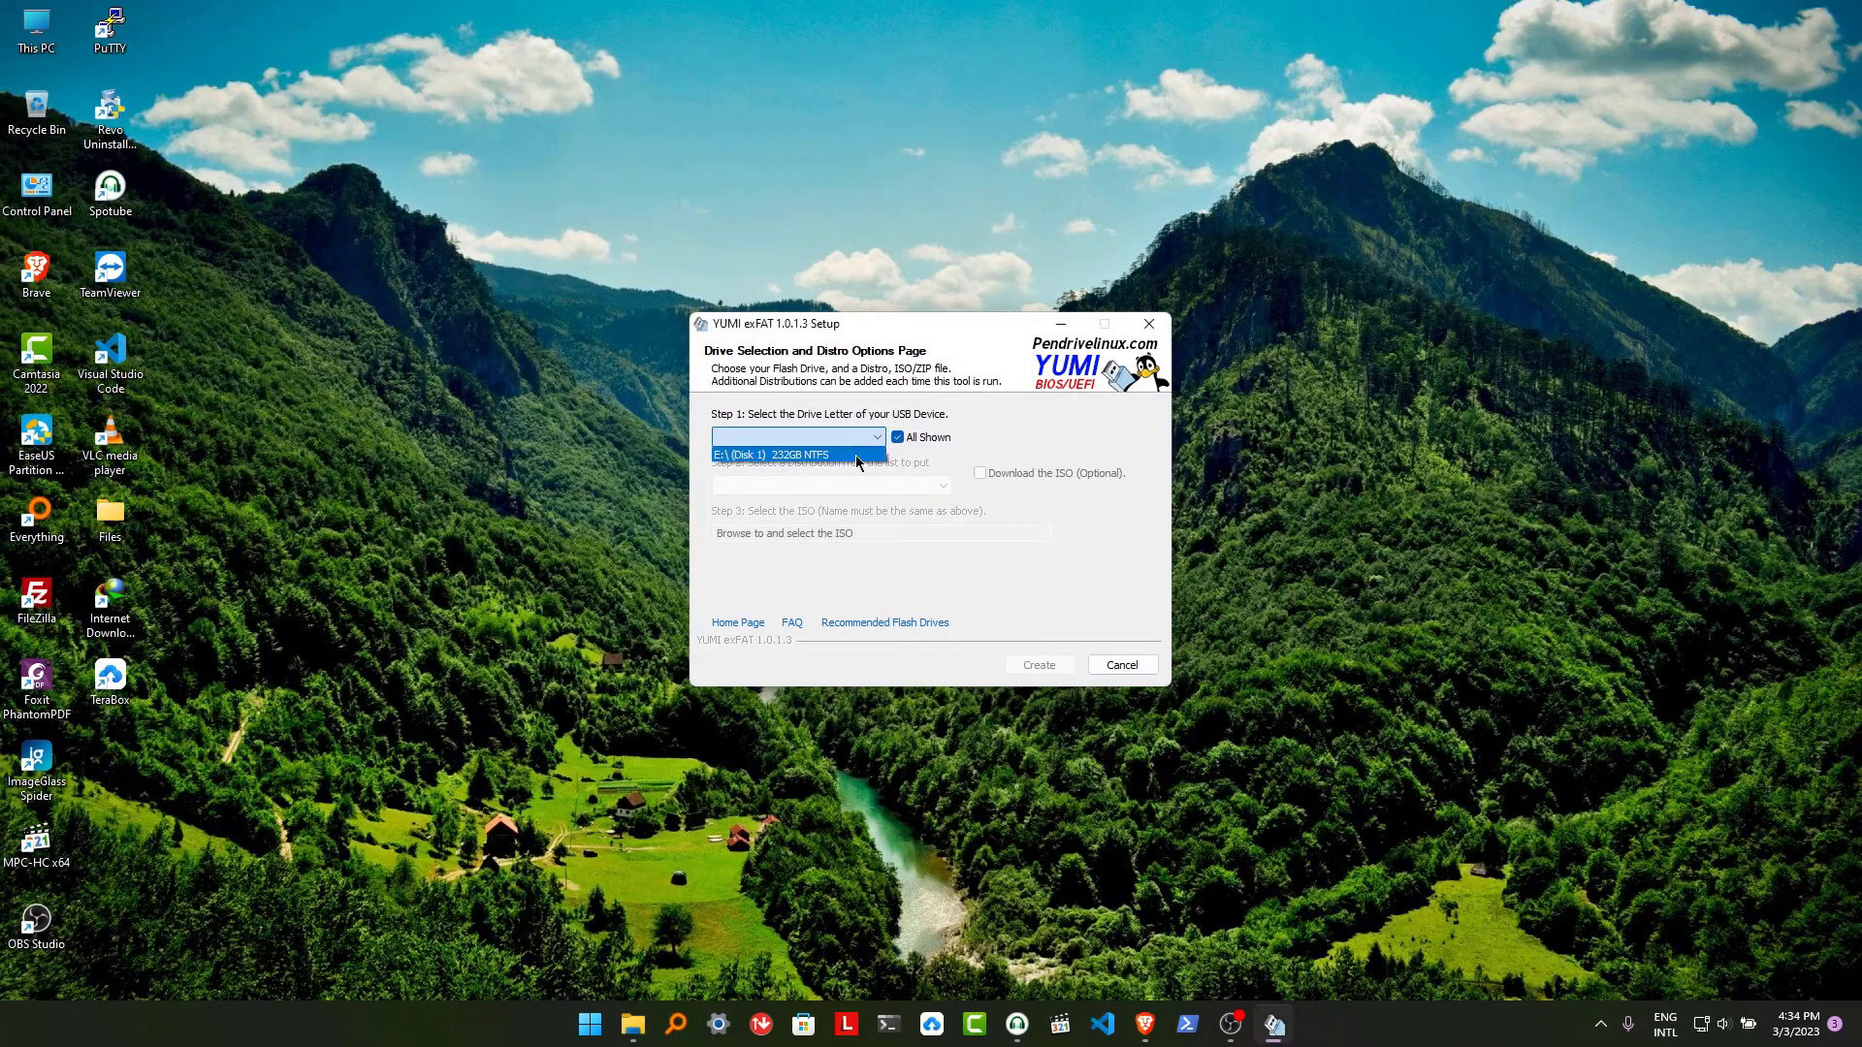
left_click(799, 455)
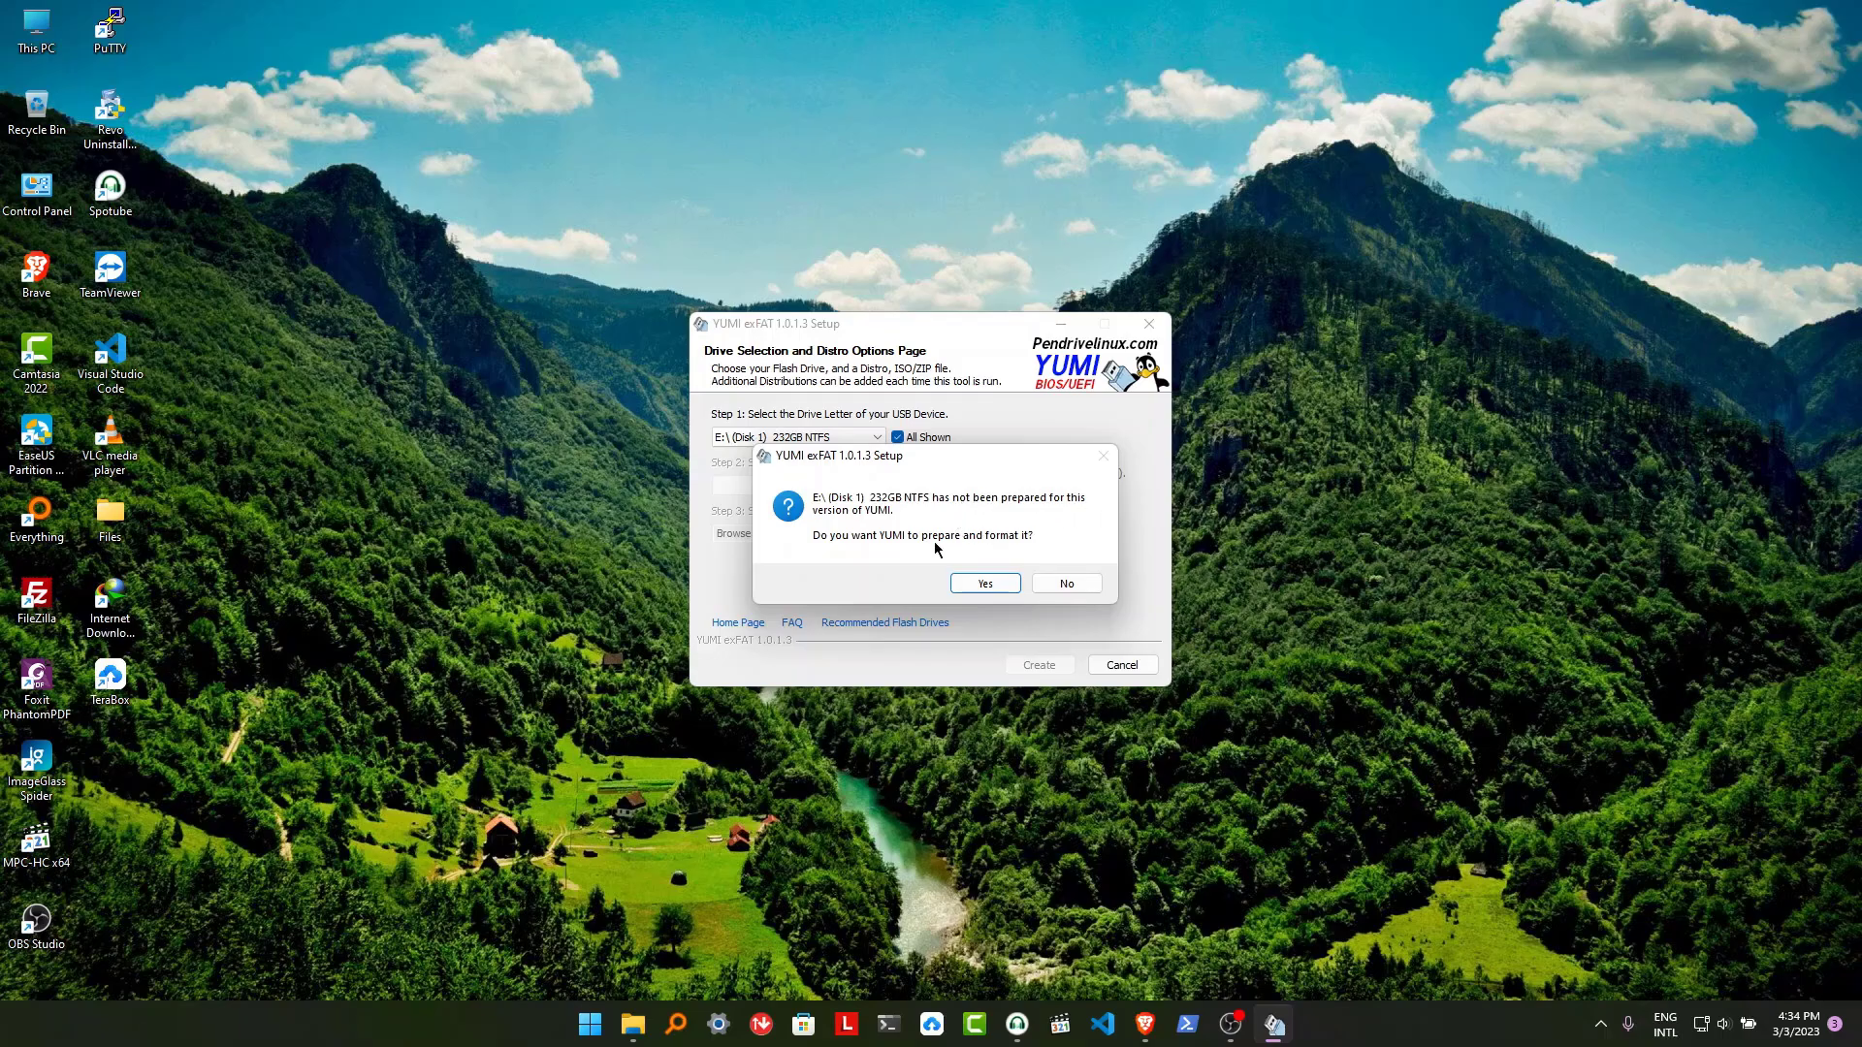
Prepare and format drive E: for YUMI by installing YUMI2USB on the StoreJet Transcend device, accepting the data loss.
left_click(982, 584)
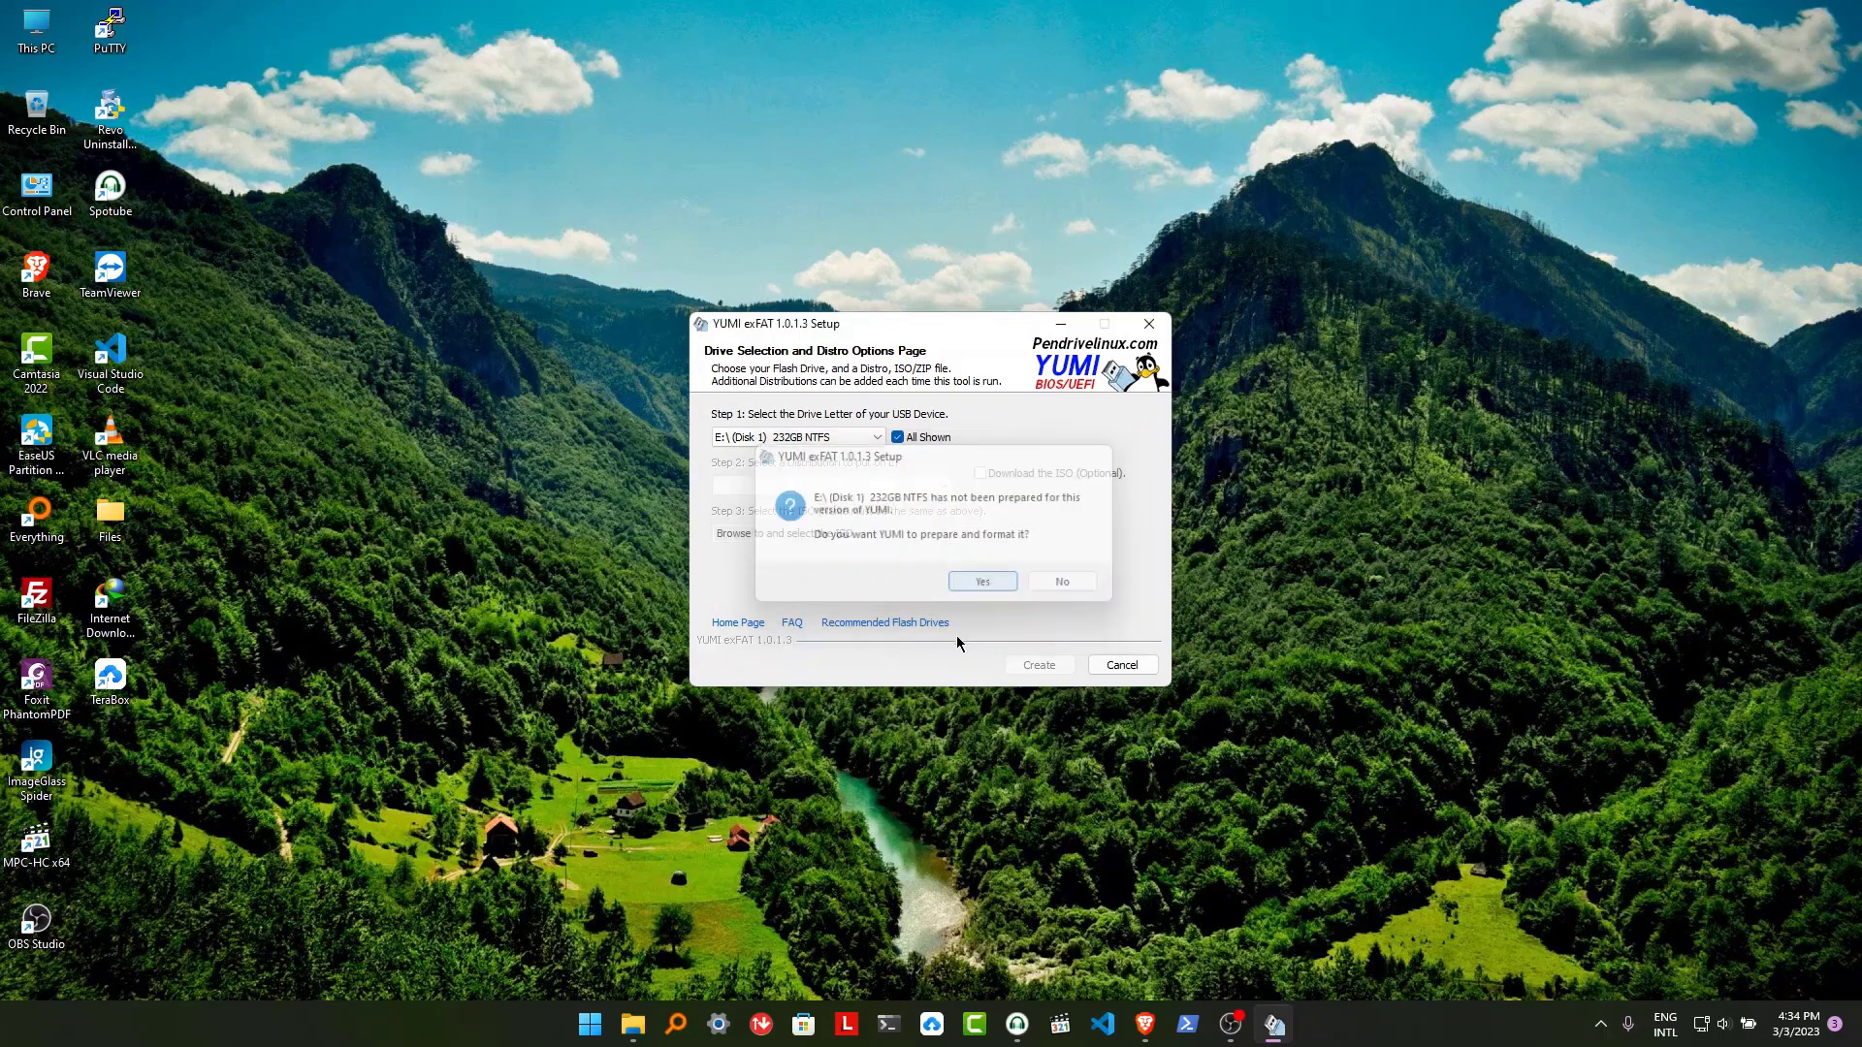
left_click(861, 609)
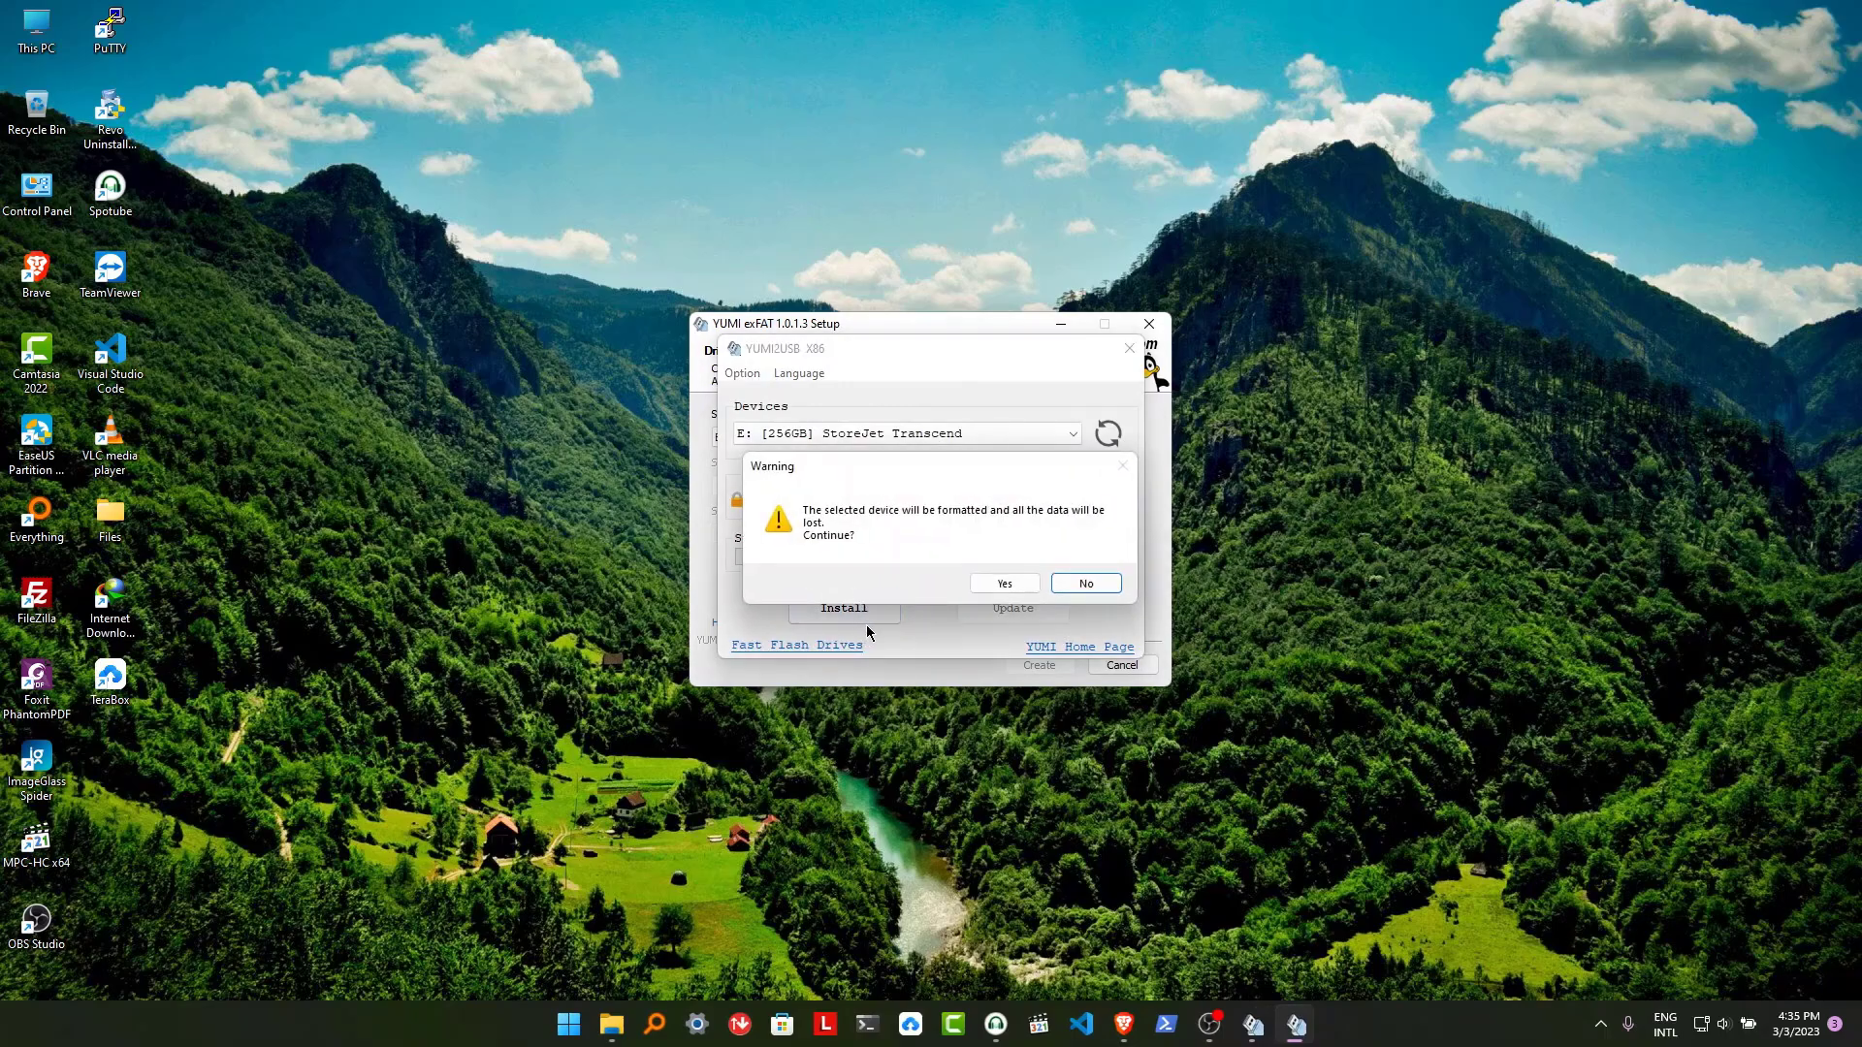
left_click(1005, 582)
left_click(1005, 583)
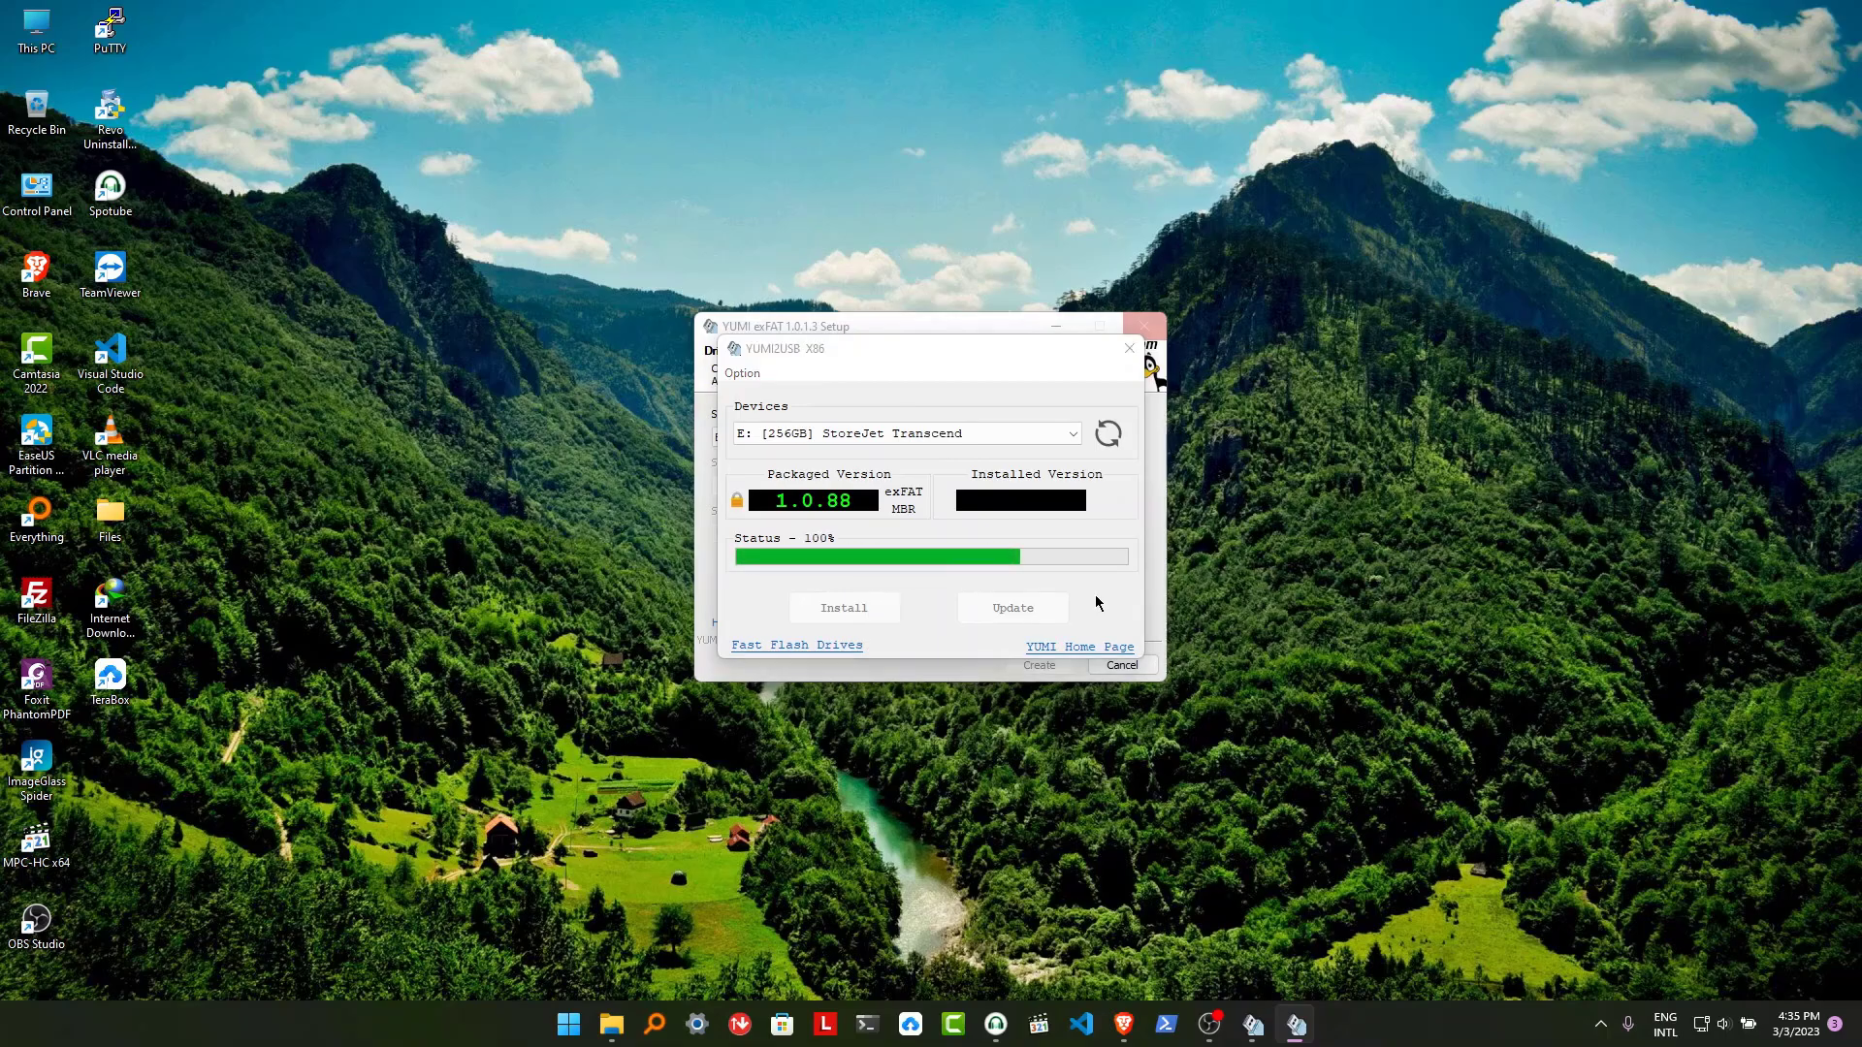
left_click(1070, 580)
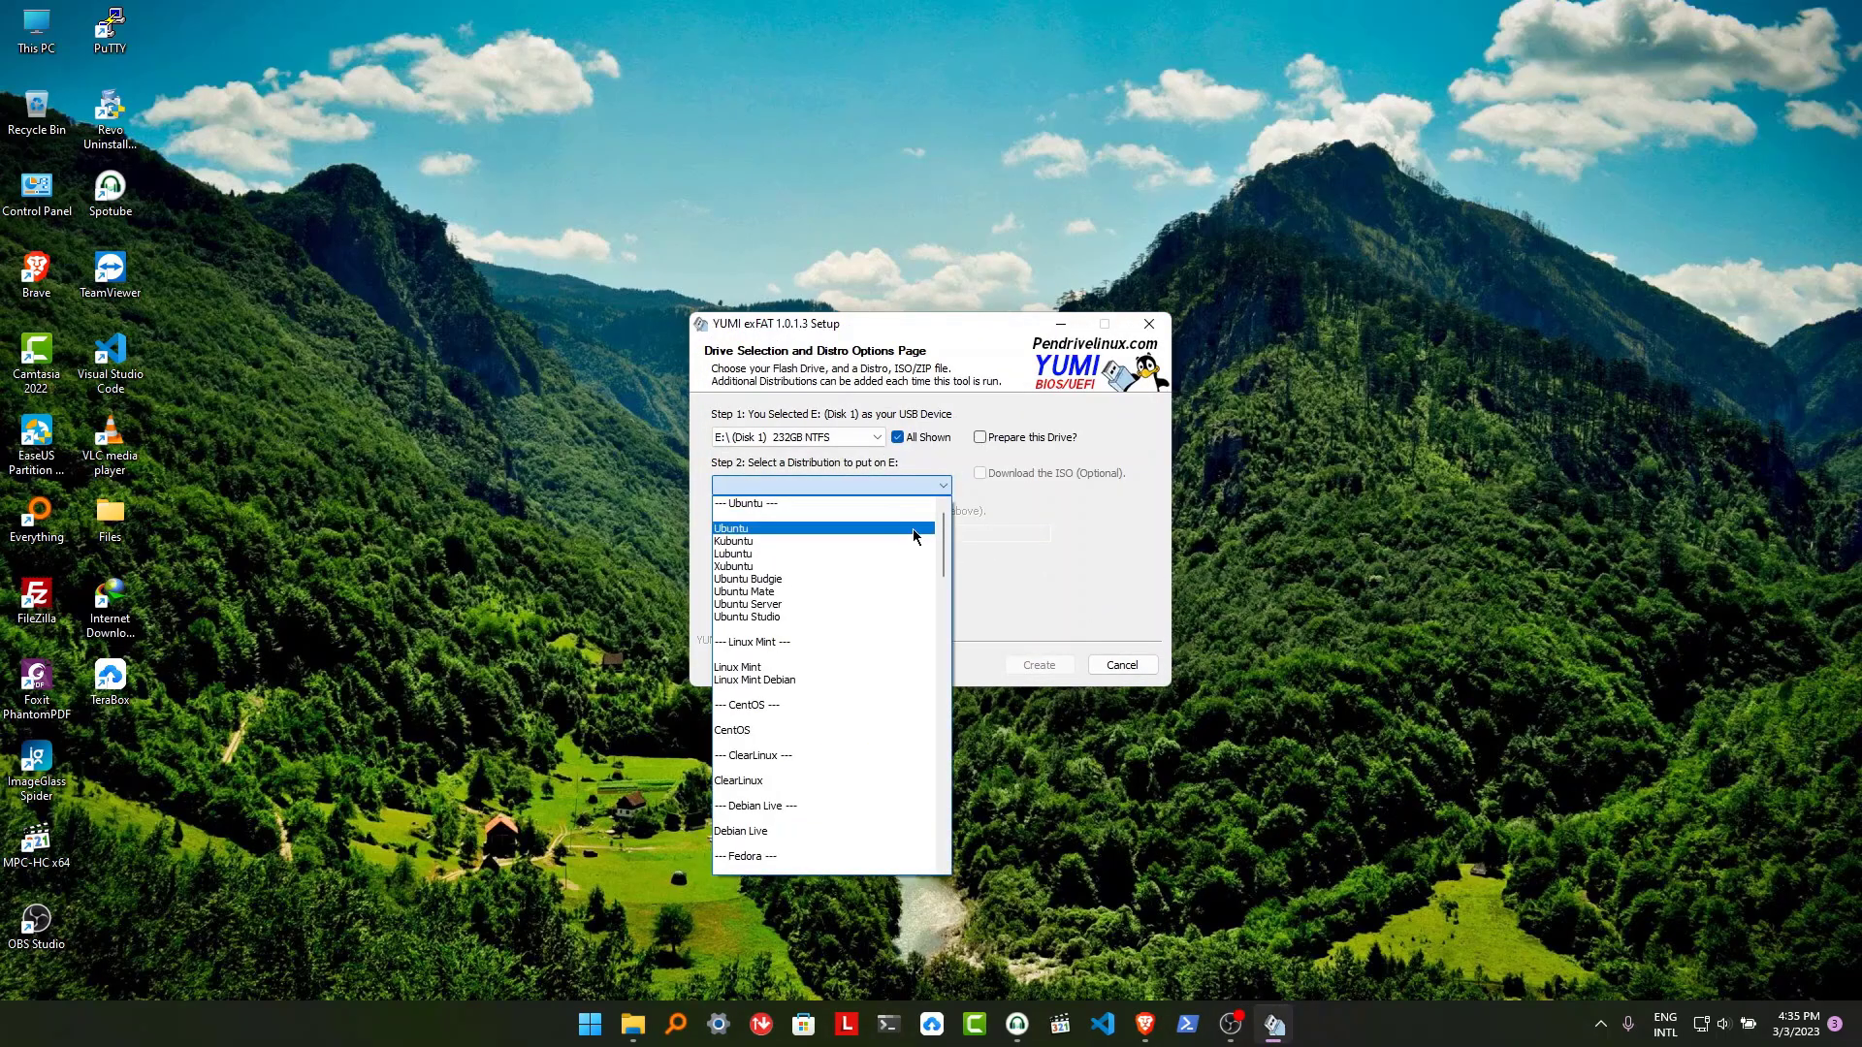
Choose Windows 11 Installer ISO as the distribution to put on drive E:.
key("w")
key("w")
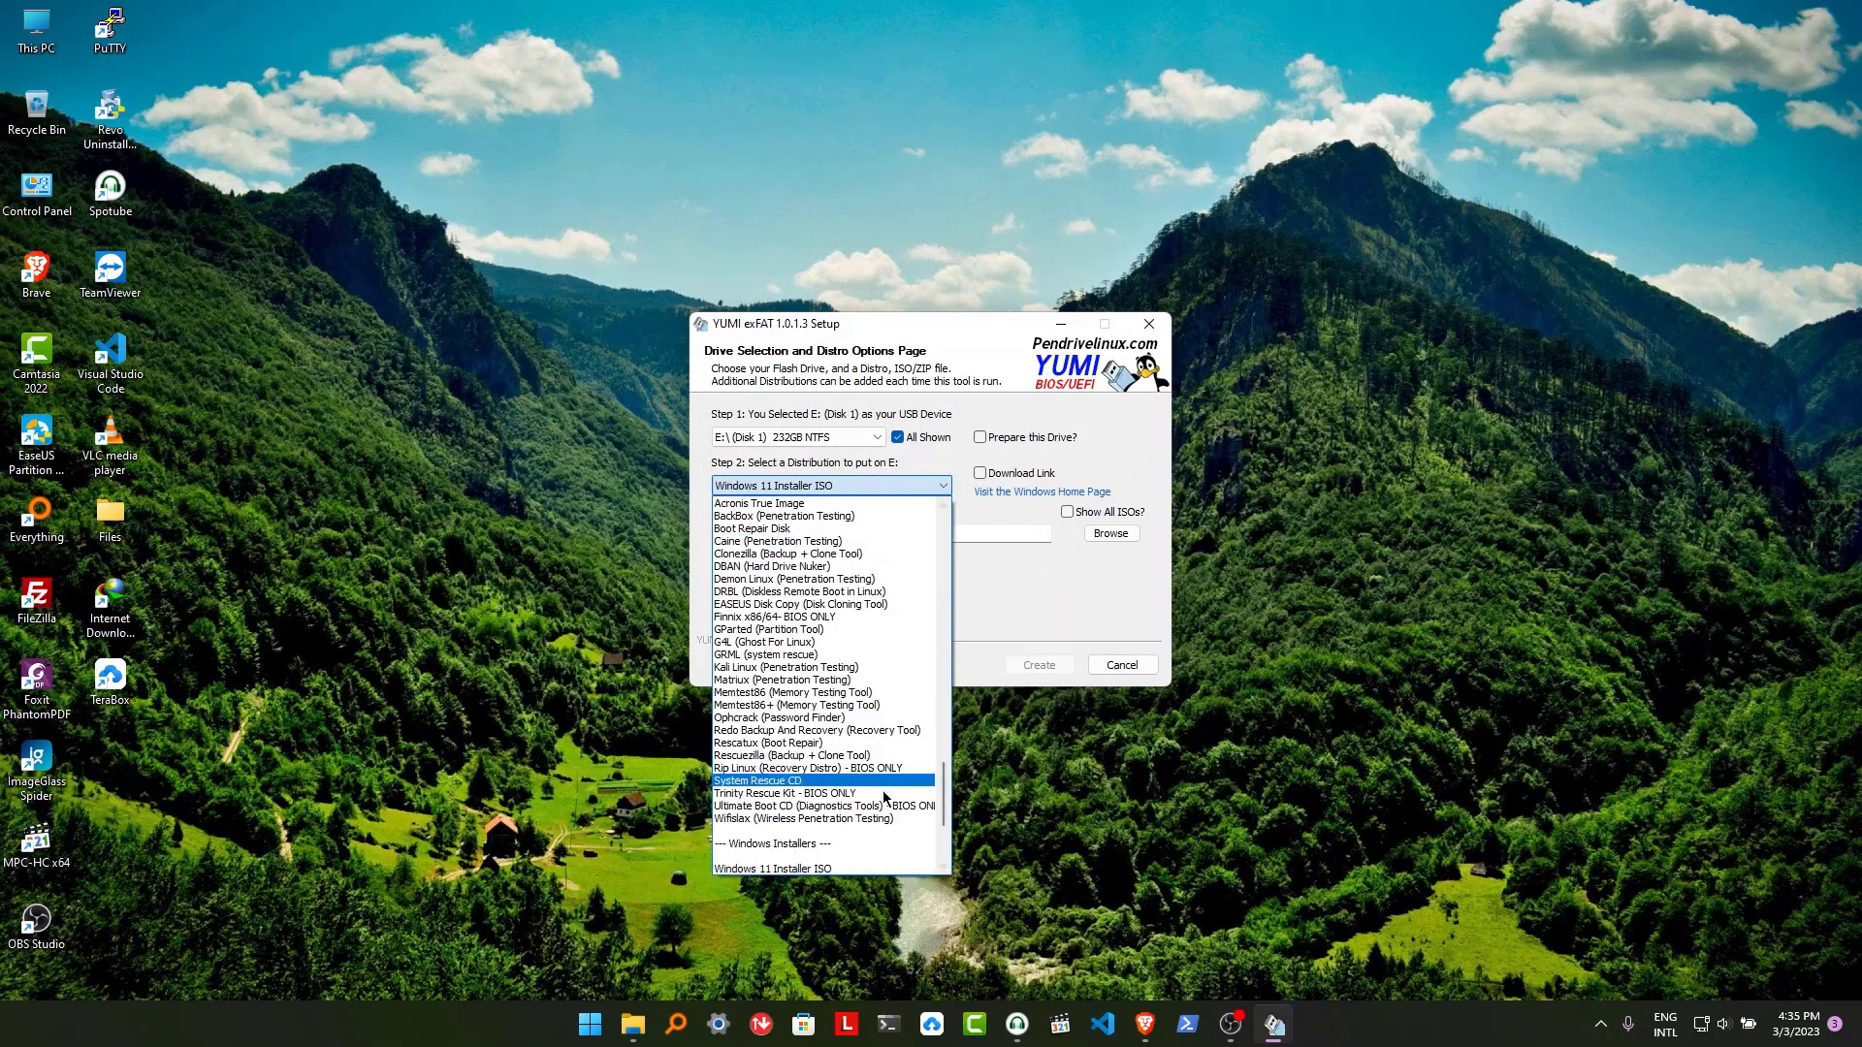
left_click(851, 869)
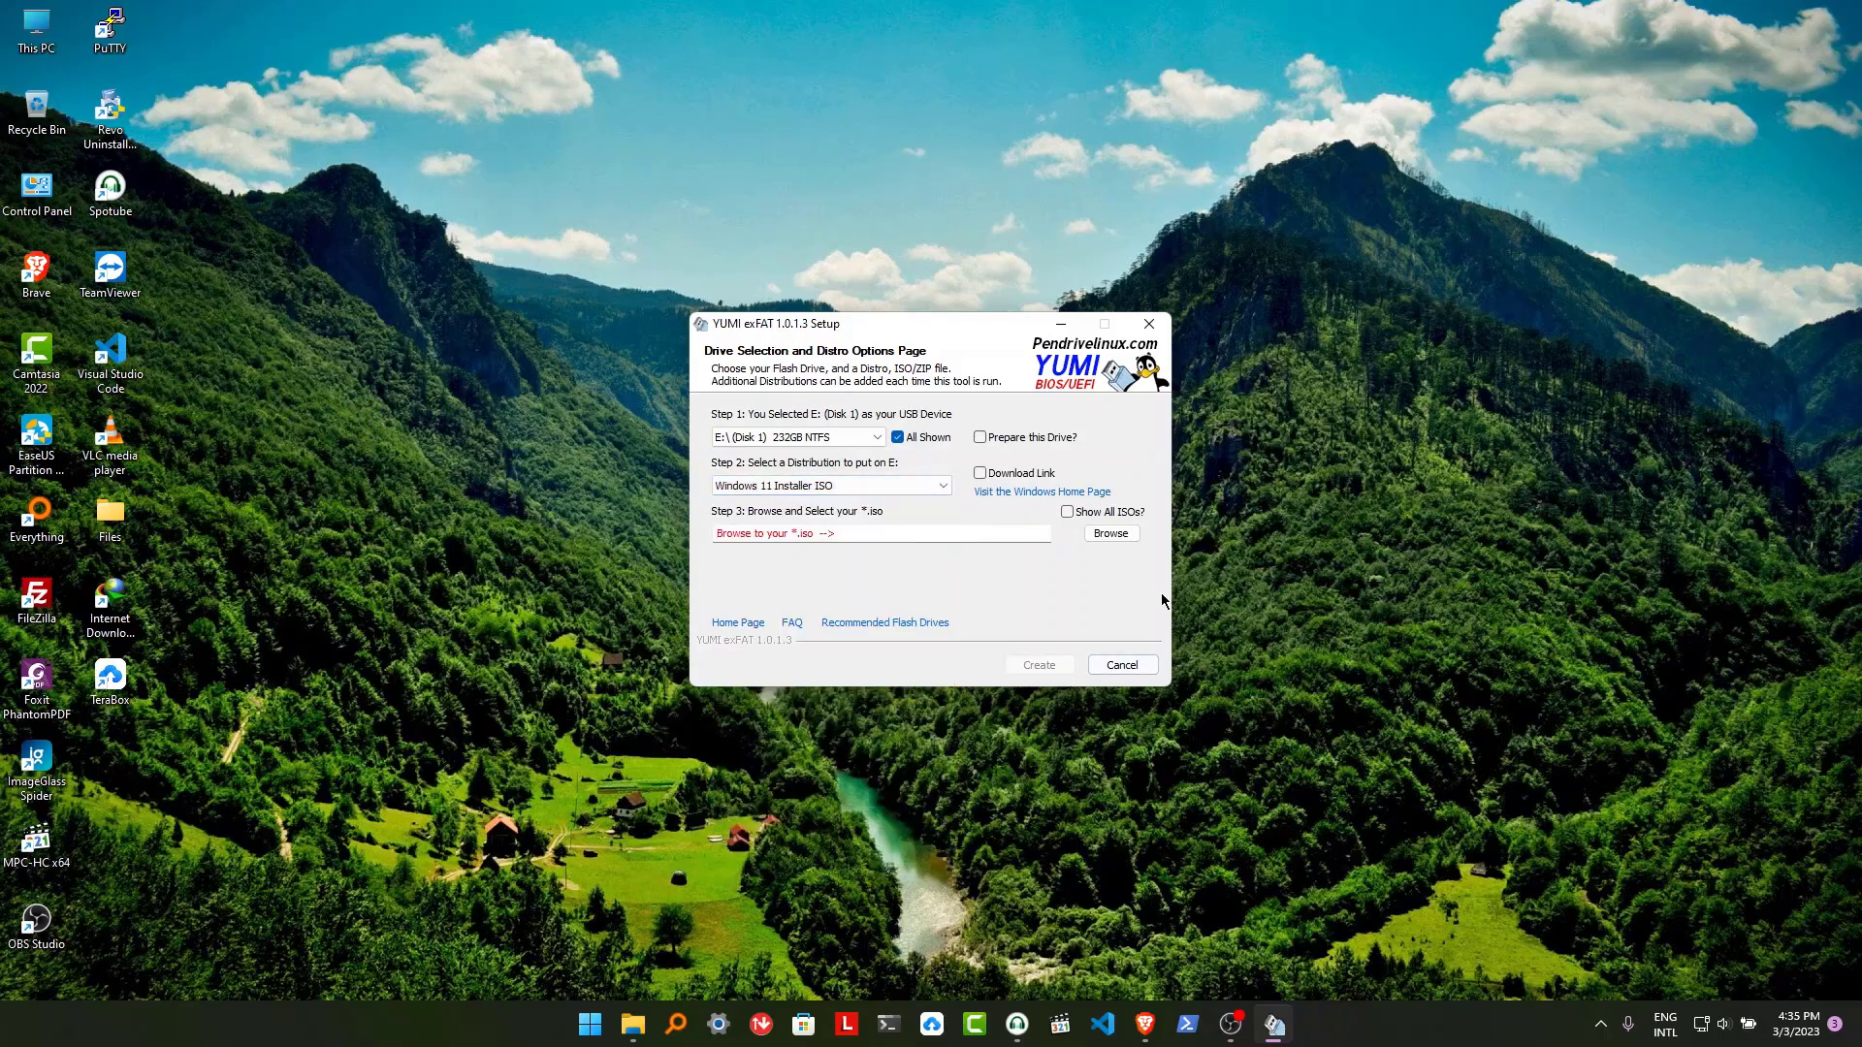
Check the available disk images in the ISOs folder inside Files, keeping its window beside the YUMI setup.
double_click(110, 521)
double_click(505, 317)
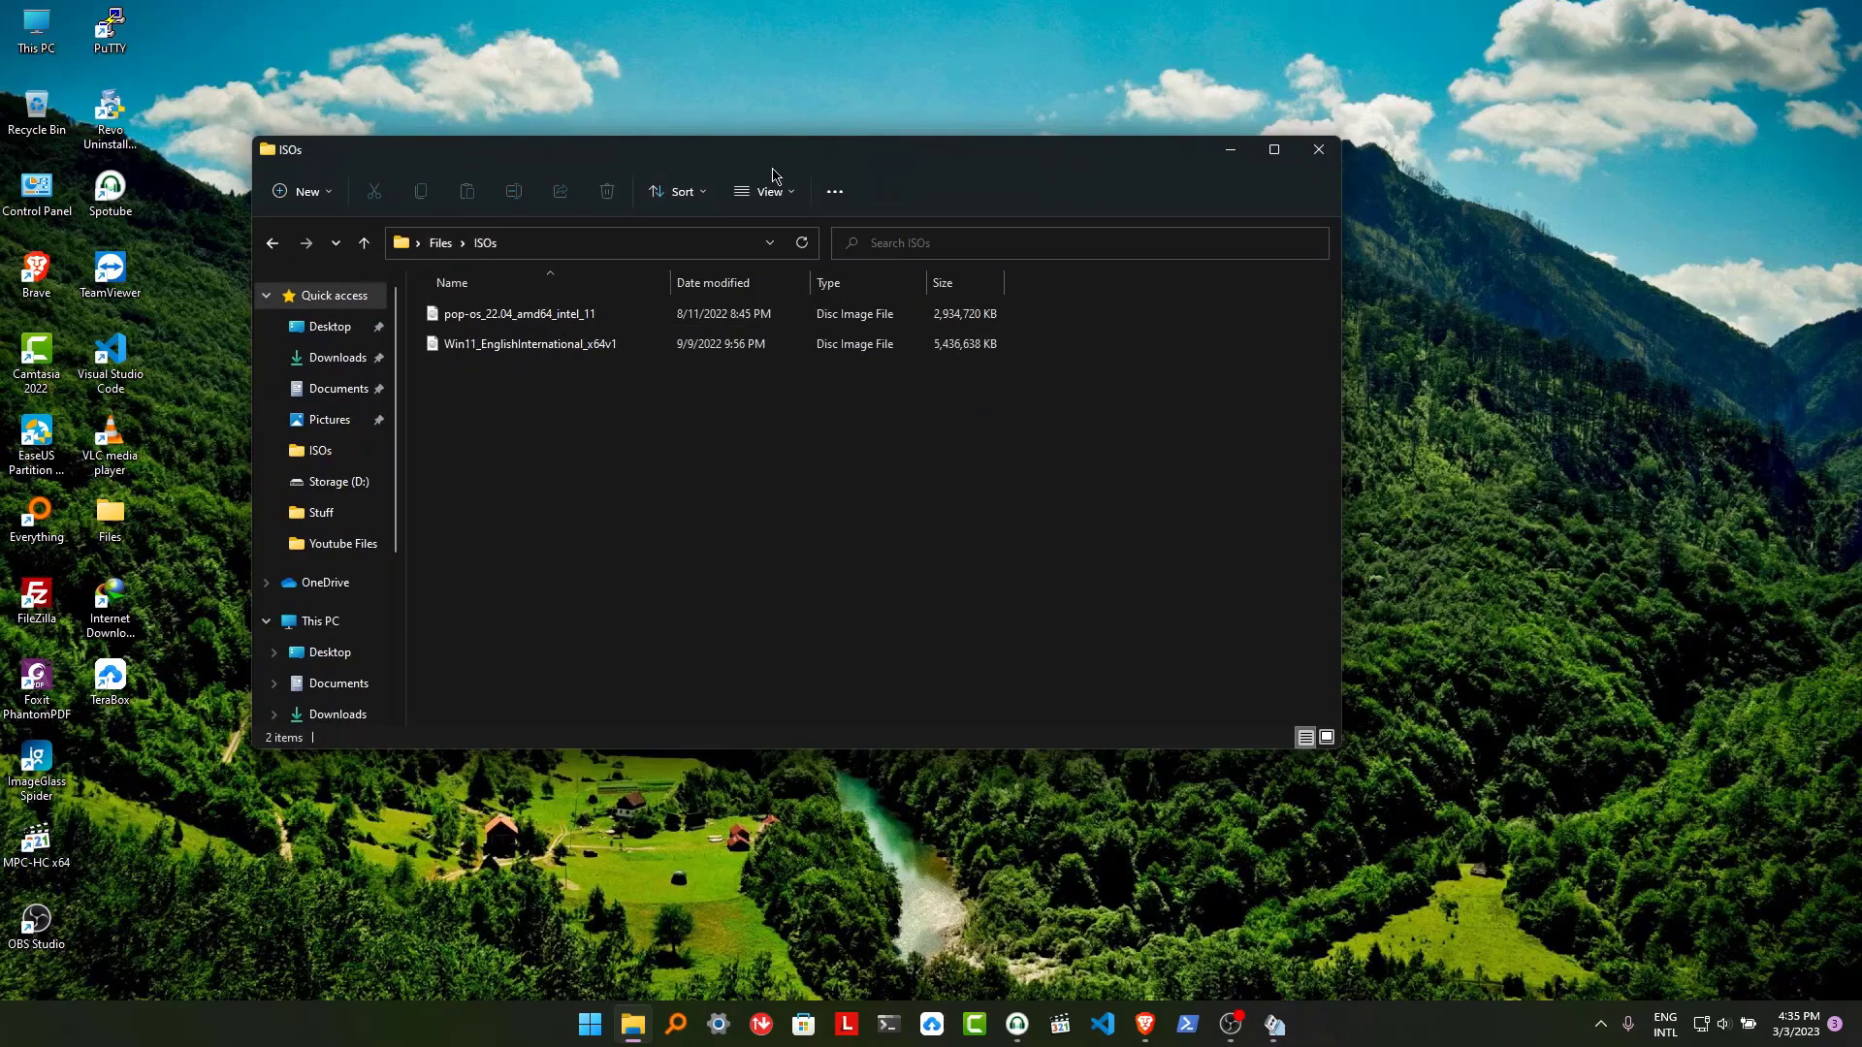
left_click_drag(829, 170, 707, 421)
left_click(788, 323)
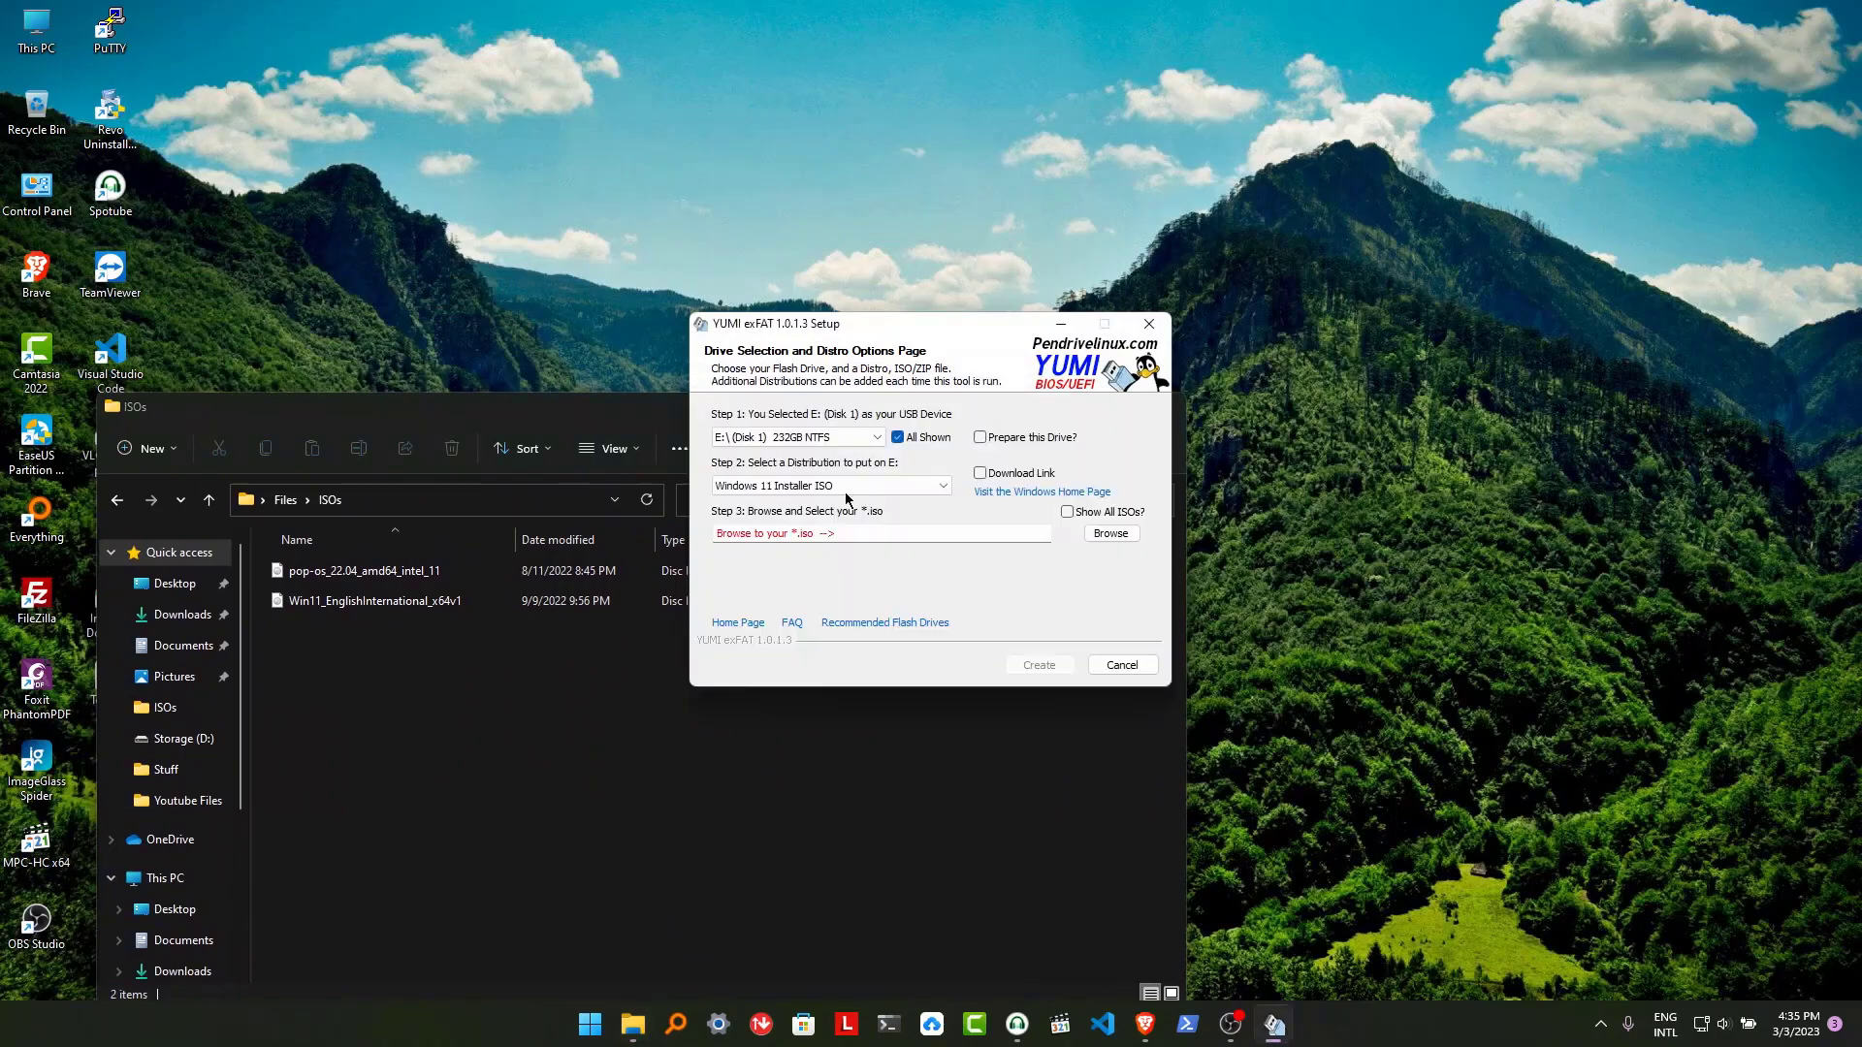
Select the Win11_EnglishInternational_x64v1 image from the ISOs folder, start adding it to drive E:, and minimize the ISOs folder window.
left_click(1111, 534)
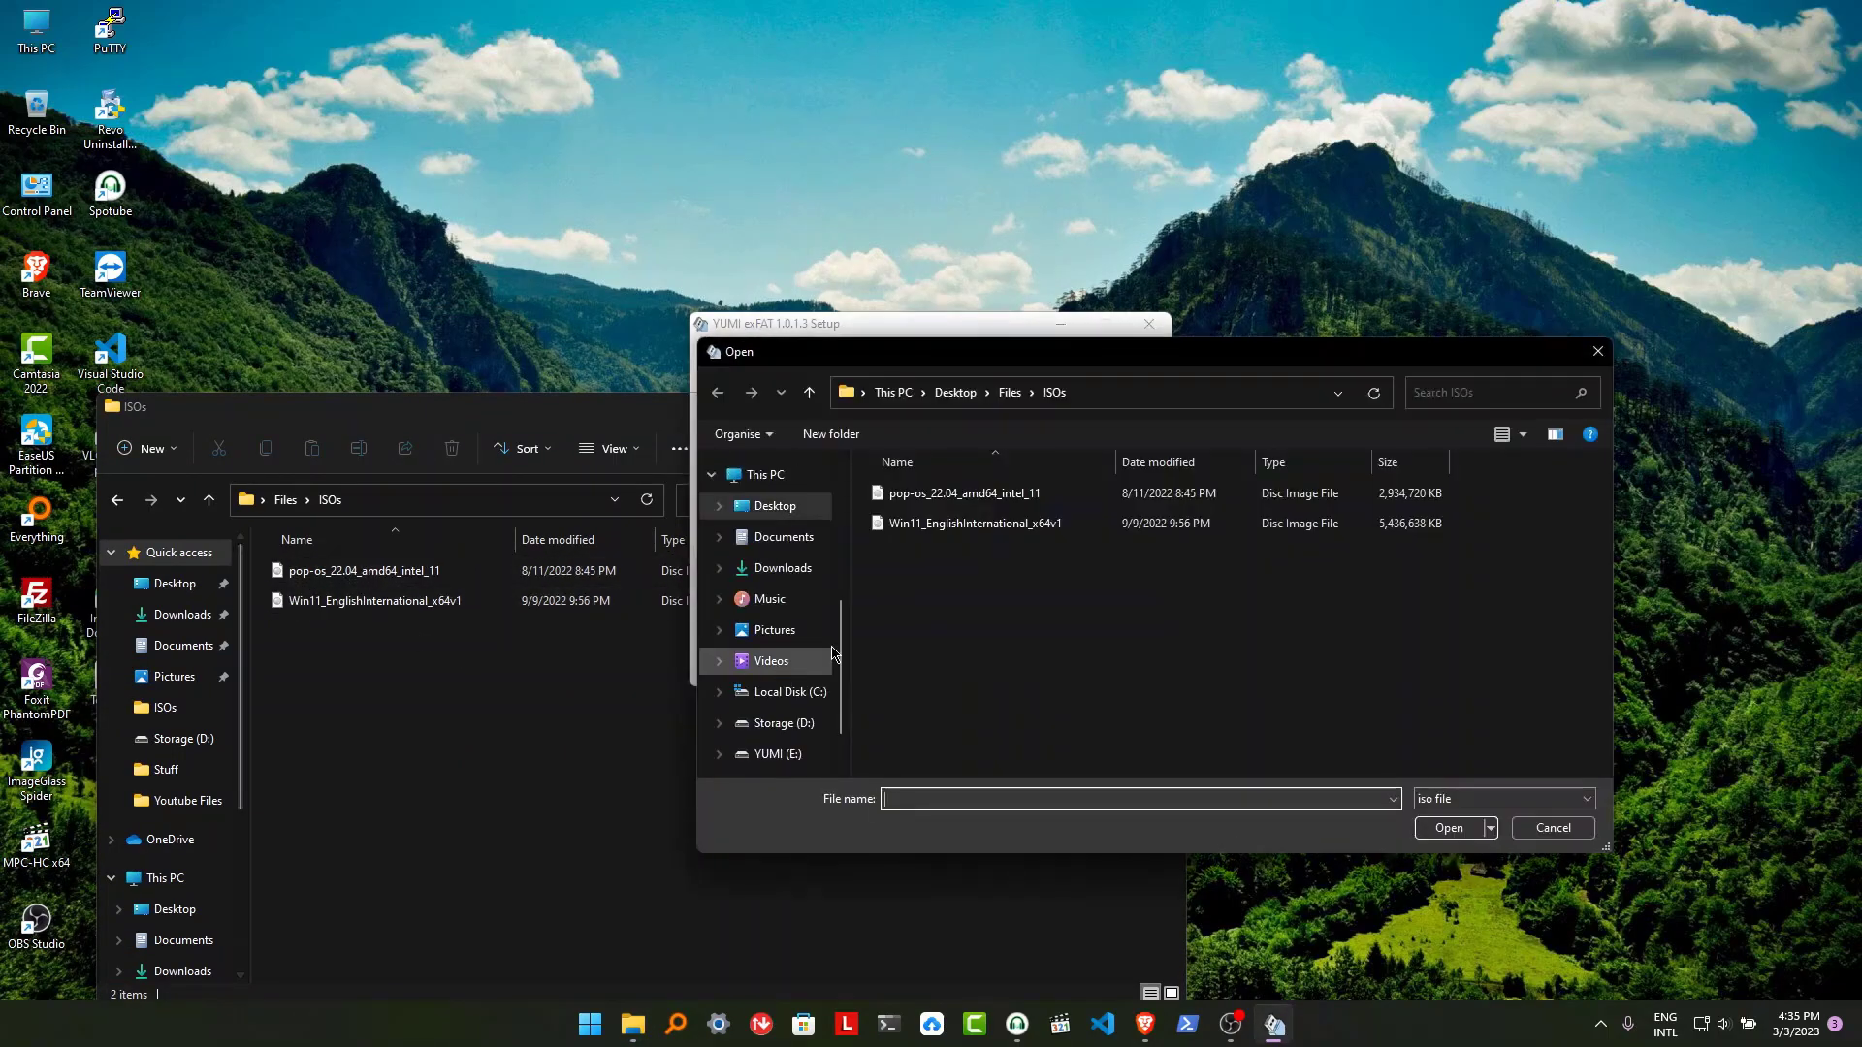
left_click(960, 539)
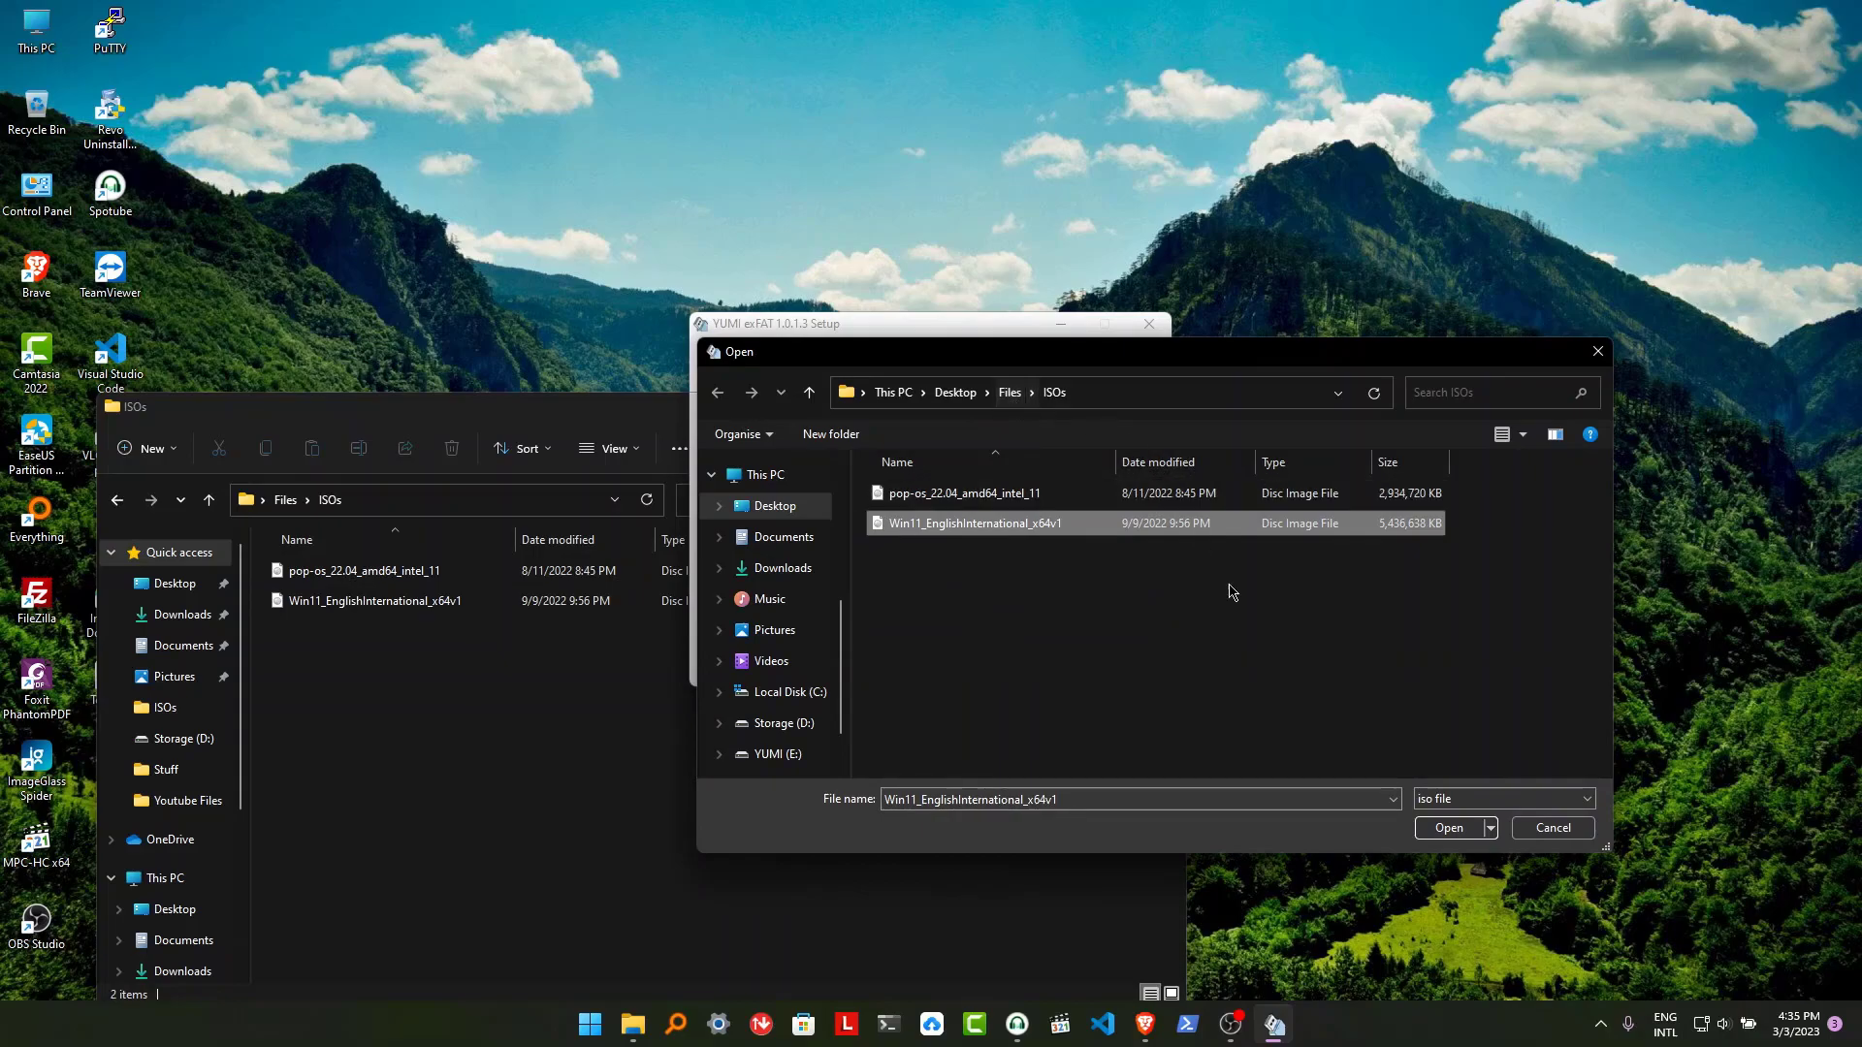
left_click(1449, 827)
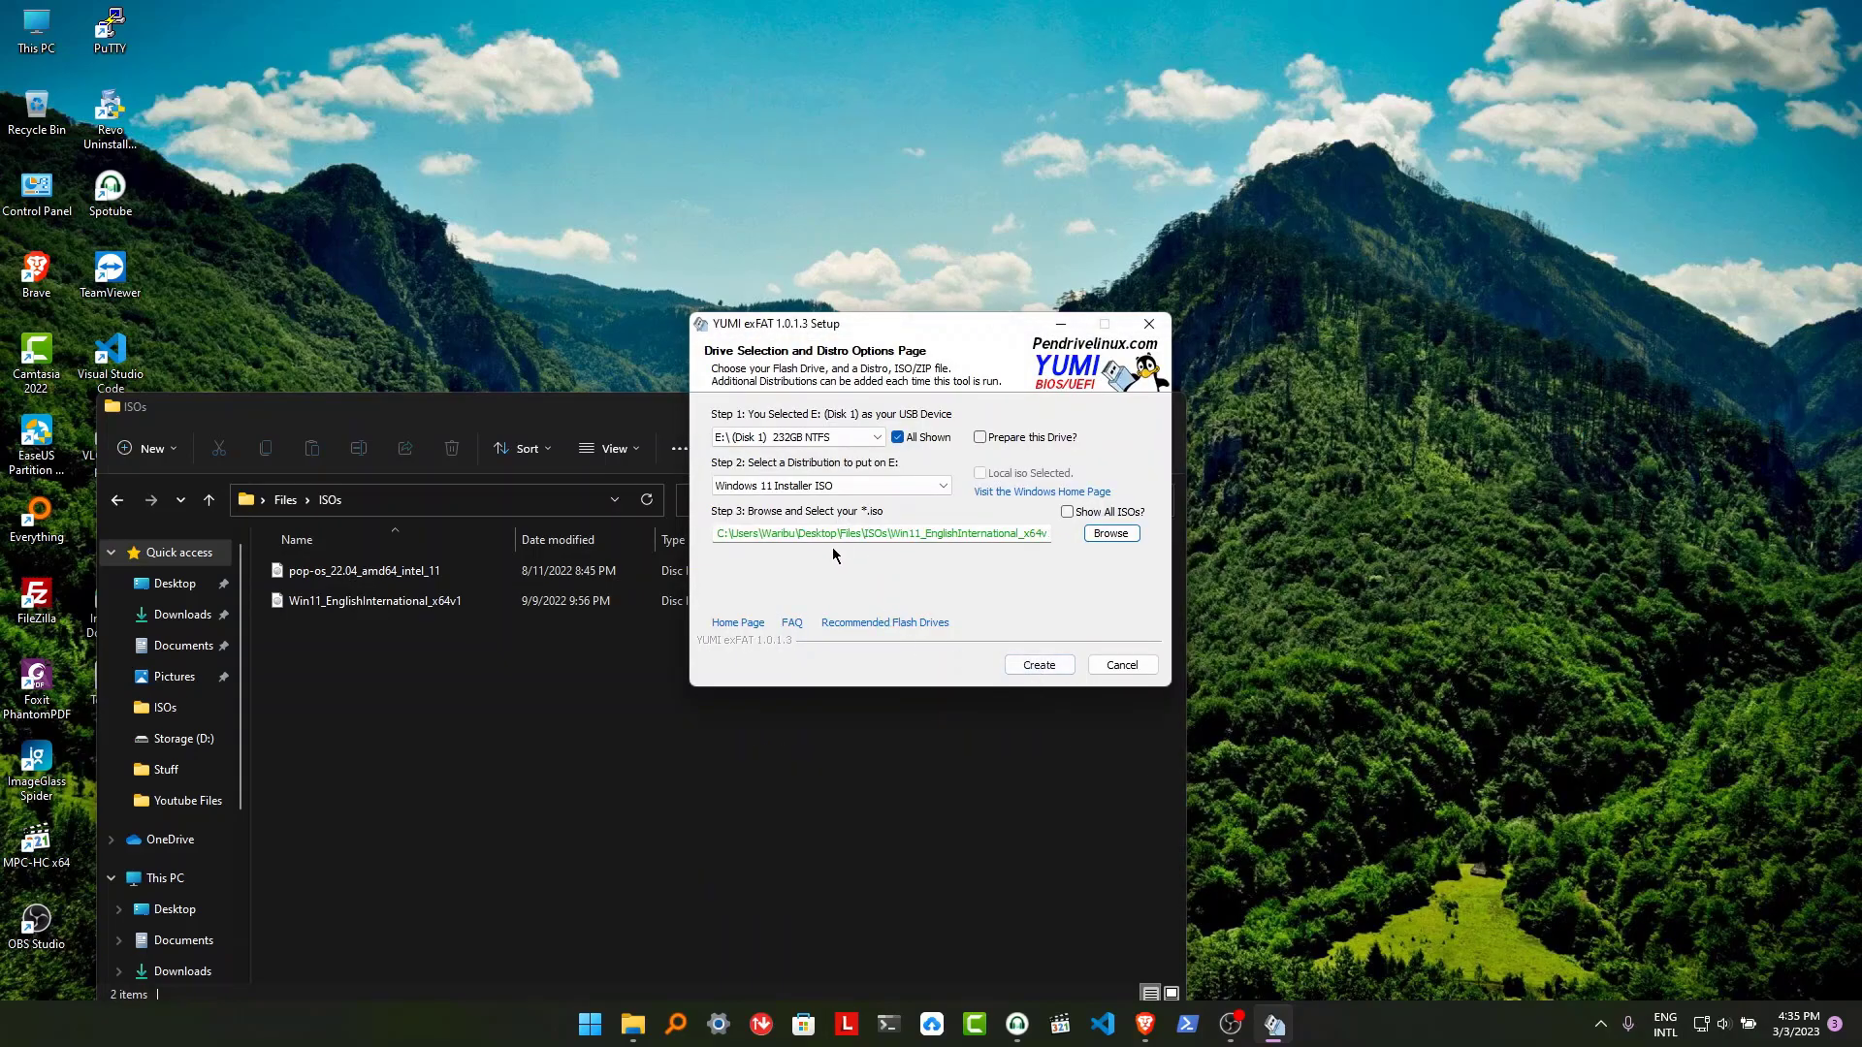
left_click(1054, 673)
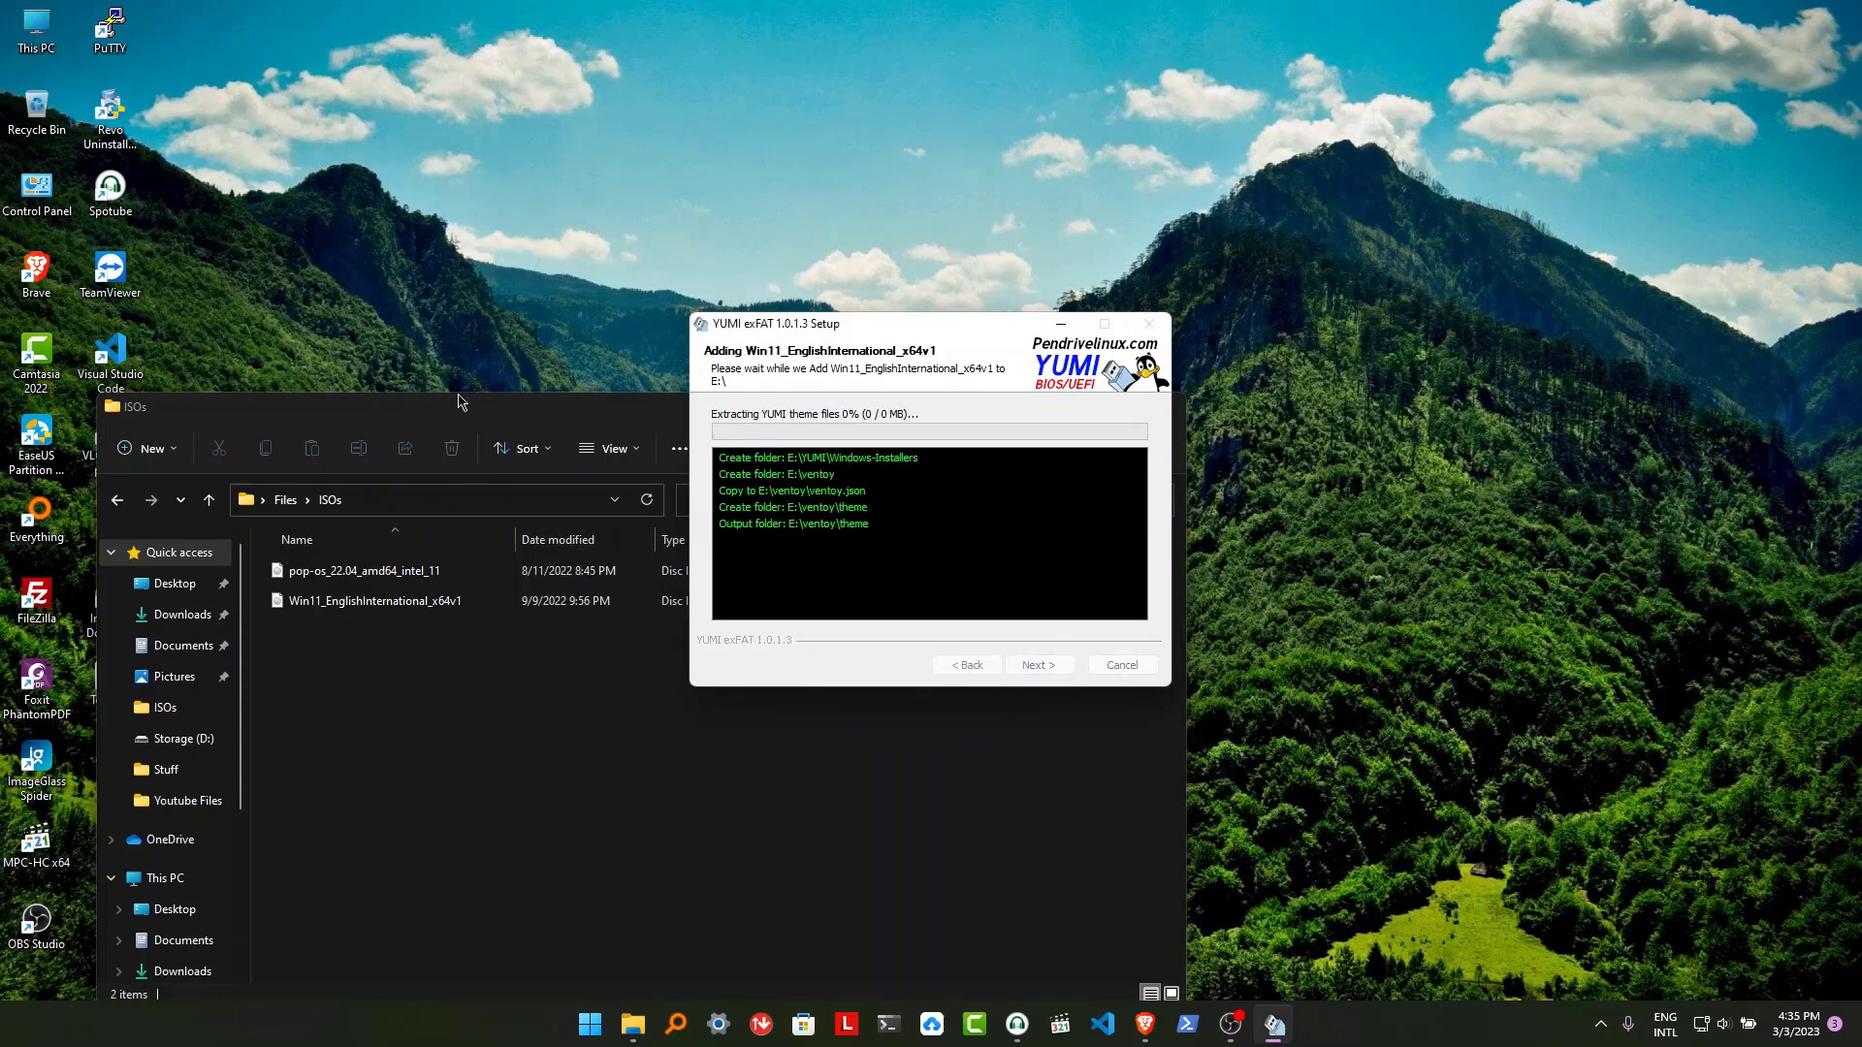
left_click_drag(465, 415, 464, 250)
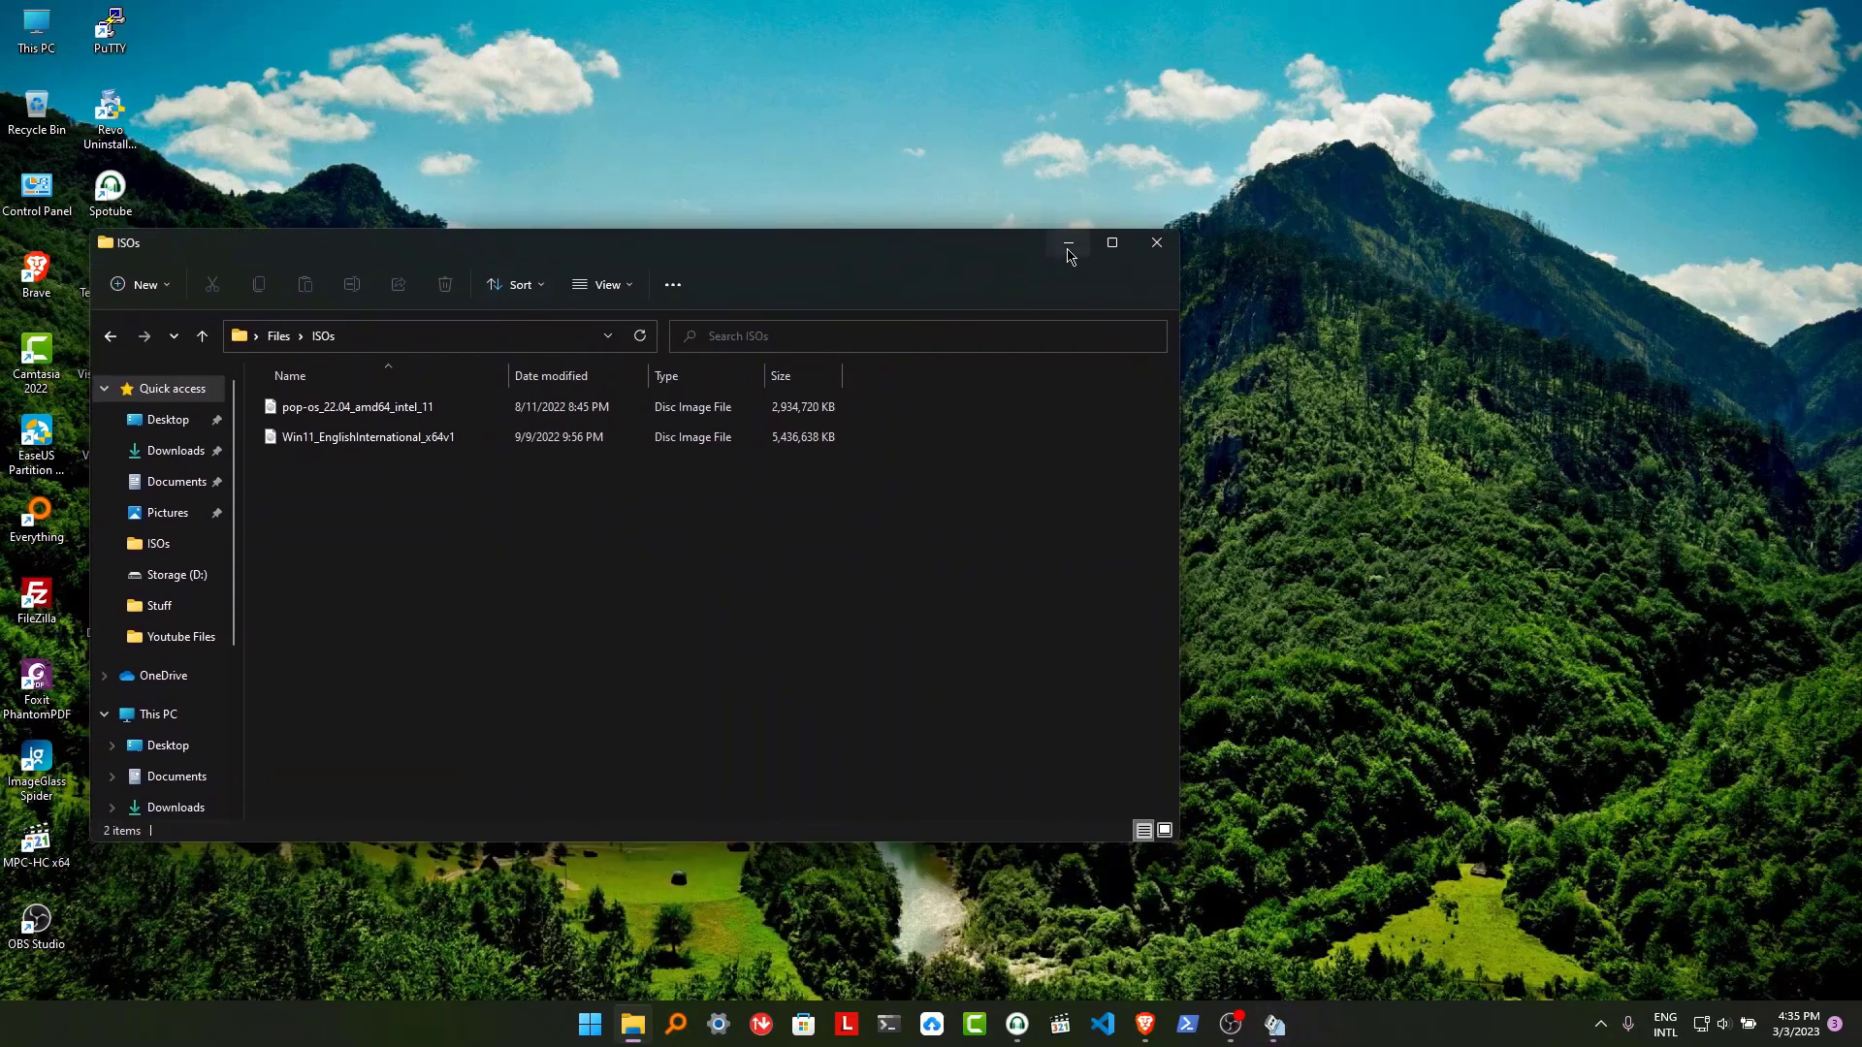
left_click(1068, 243)
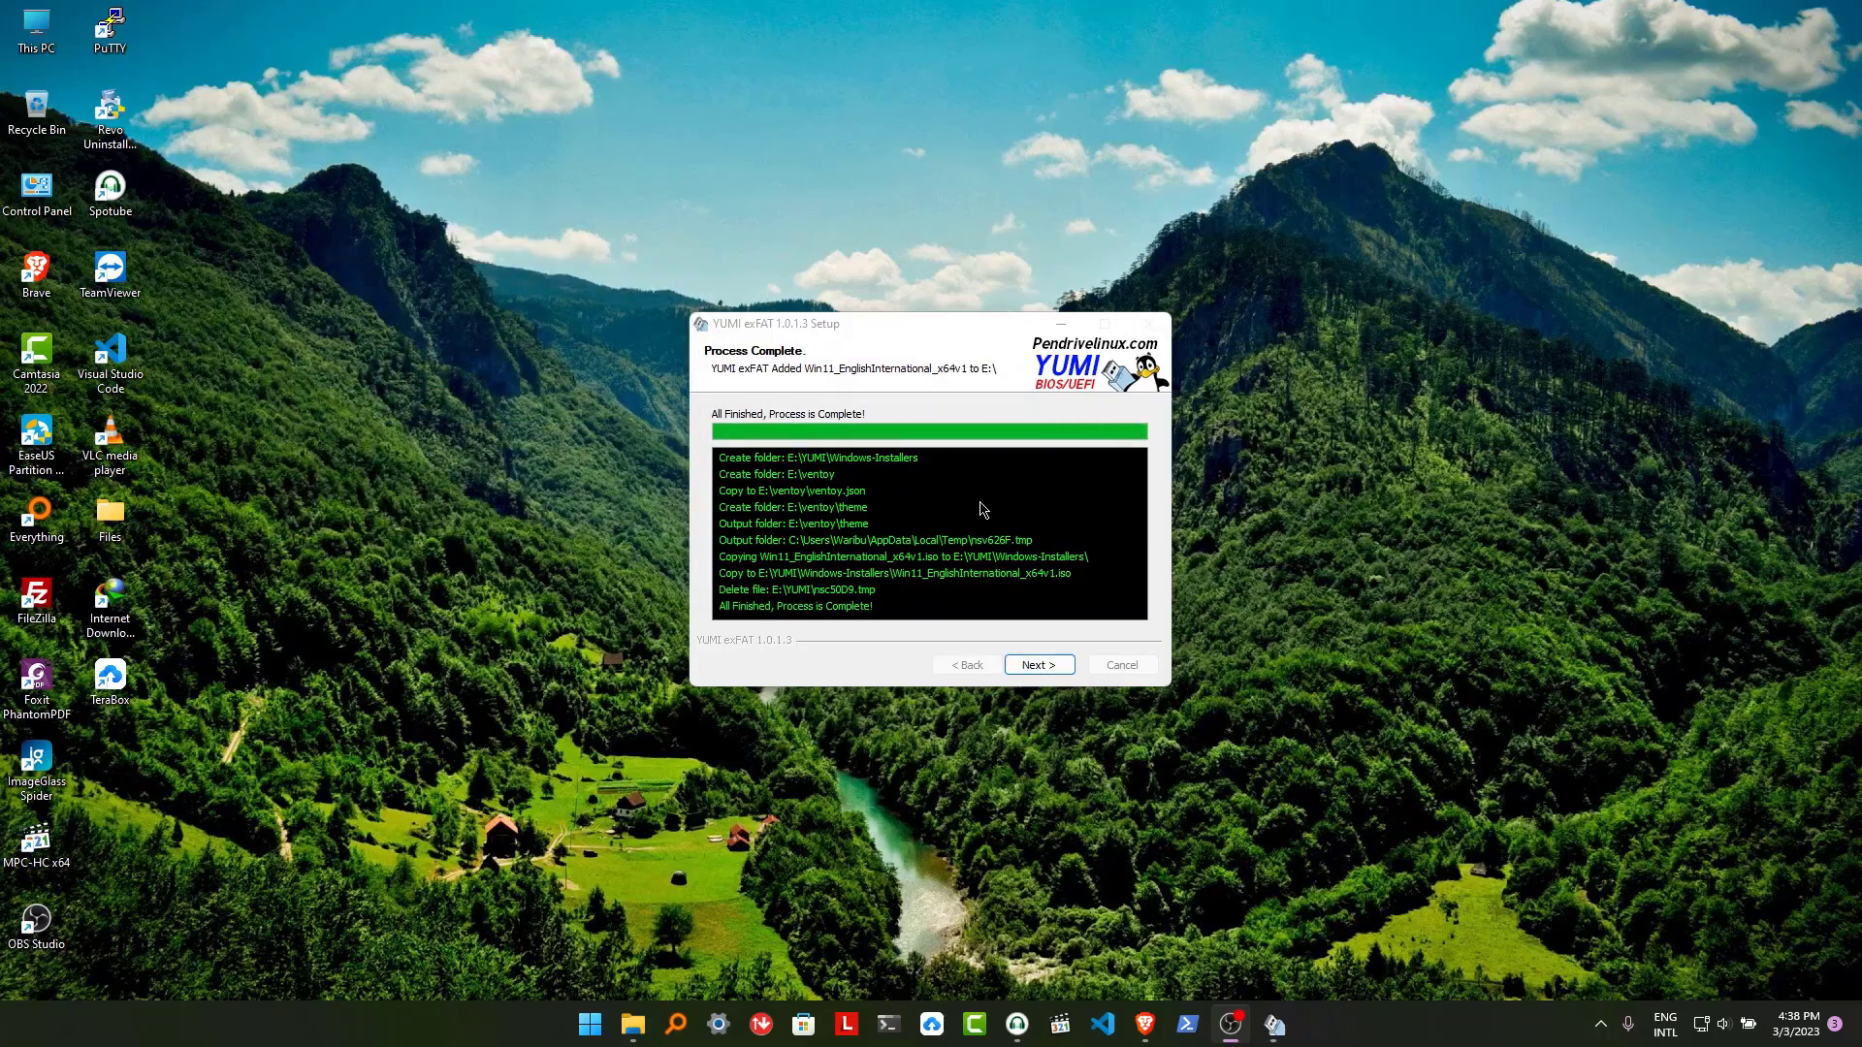
Finish the Windows 11 process, agree to add more ISOs, and select E:\ (Disk 1) YUMI 232GB exFAT as the USB device.
left_click(1038, 664)
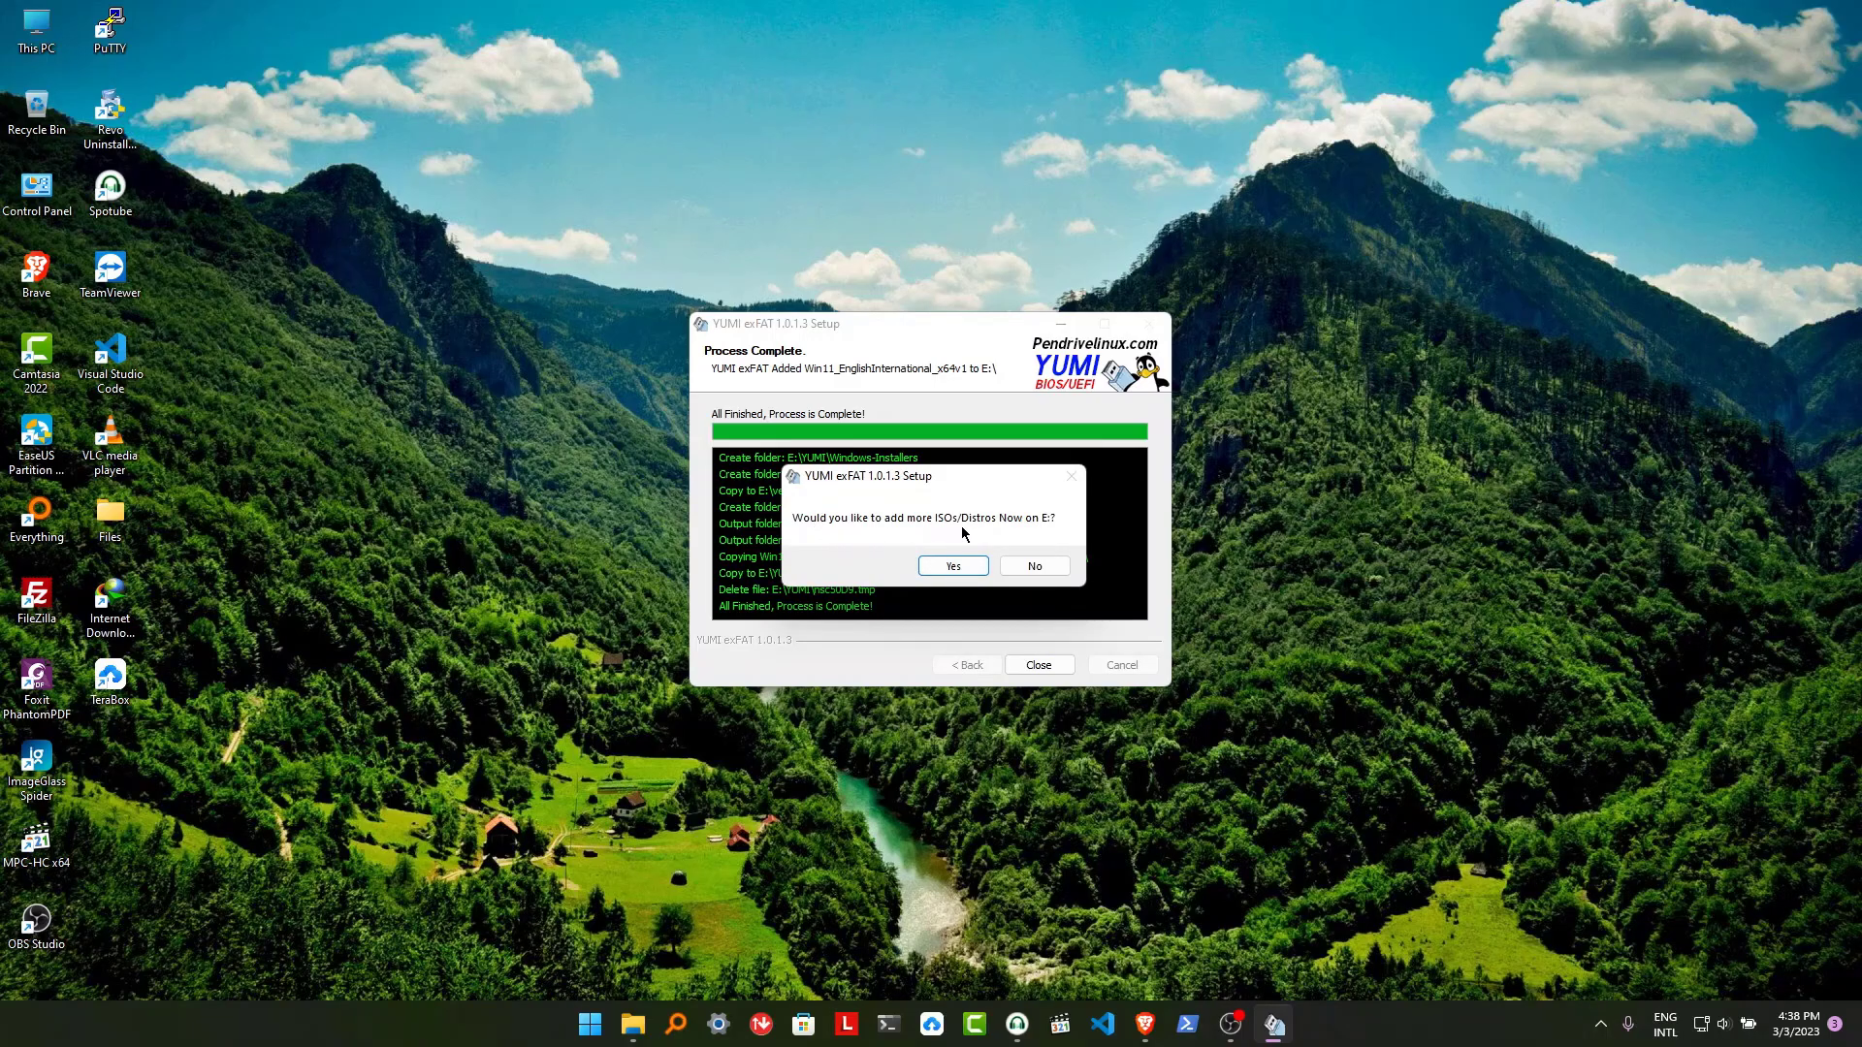
left_click(965, 570)
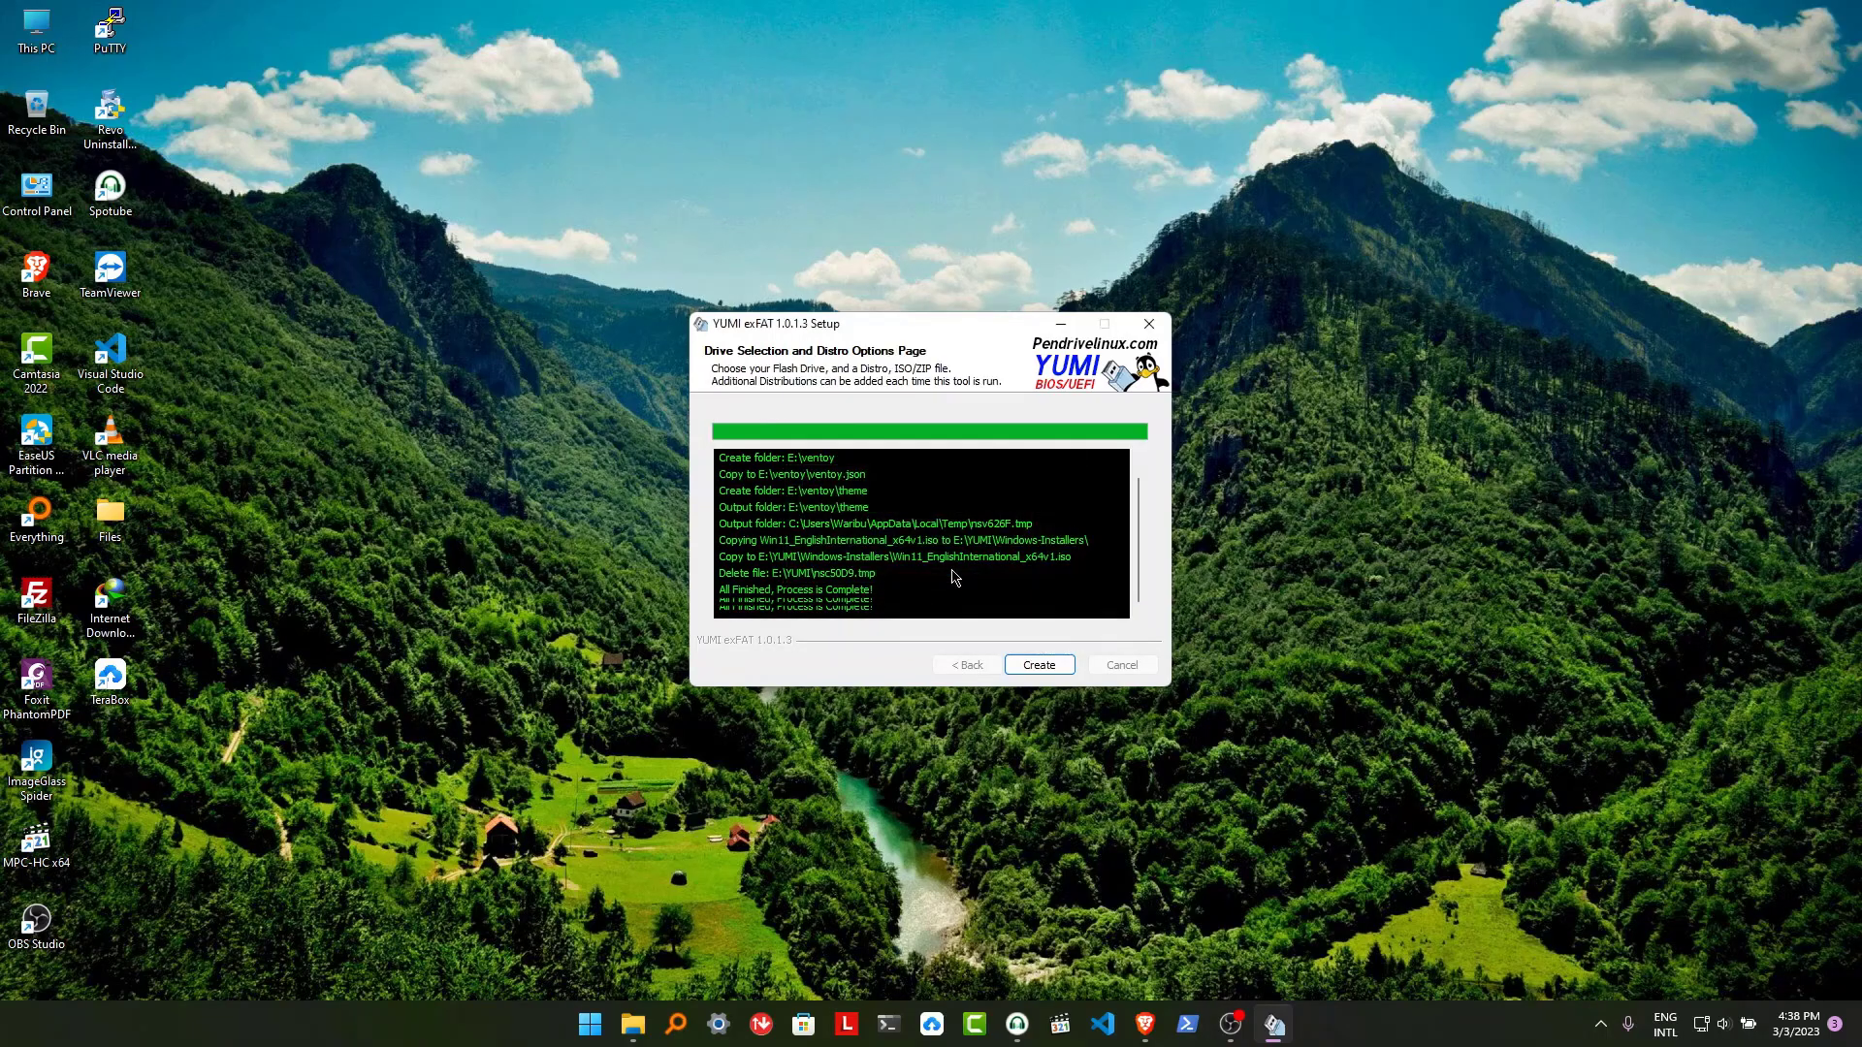
left_click(915, 440)
left_click(908, 458)
Choose POP!_OS as the next distribution to put on drive E:.
left_click(921, 483)
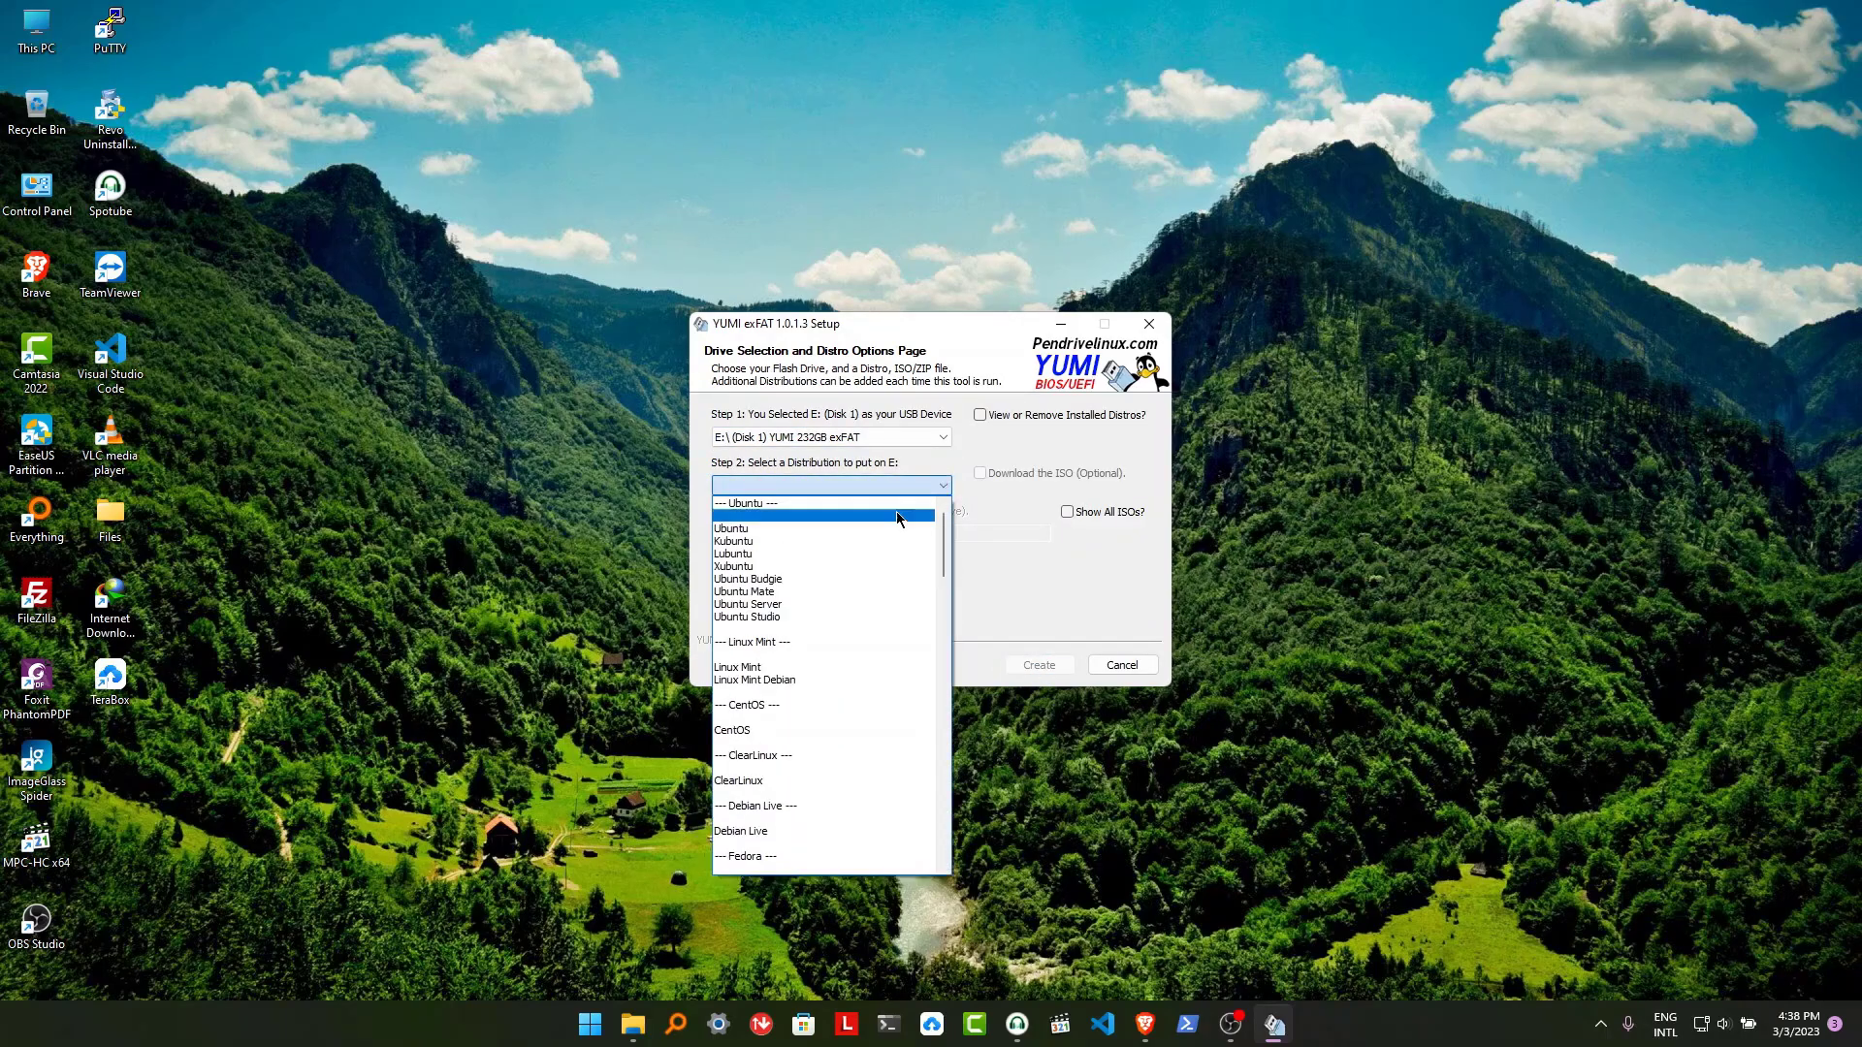
key("p")
key("p")
key("p")
key("p")
key("p")
key("p")
key("p")
key("p")
key("p")
key("p")
key("p")
key("p")
key("p")
key("p")
key("p")
key("p")
key("p")
key("p")
key("p")
key("p")
key("p")
key("p")
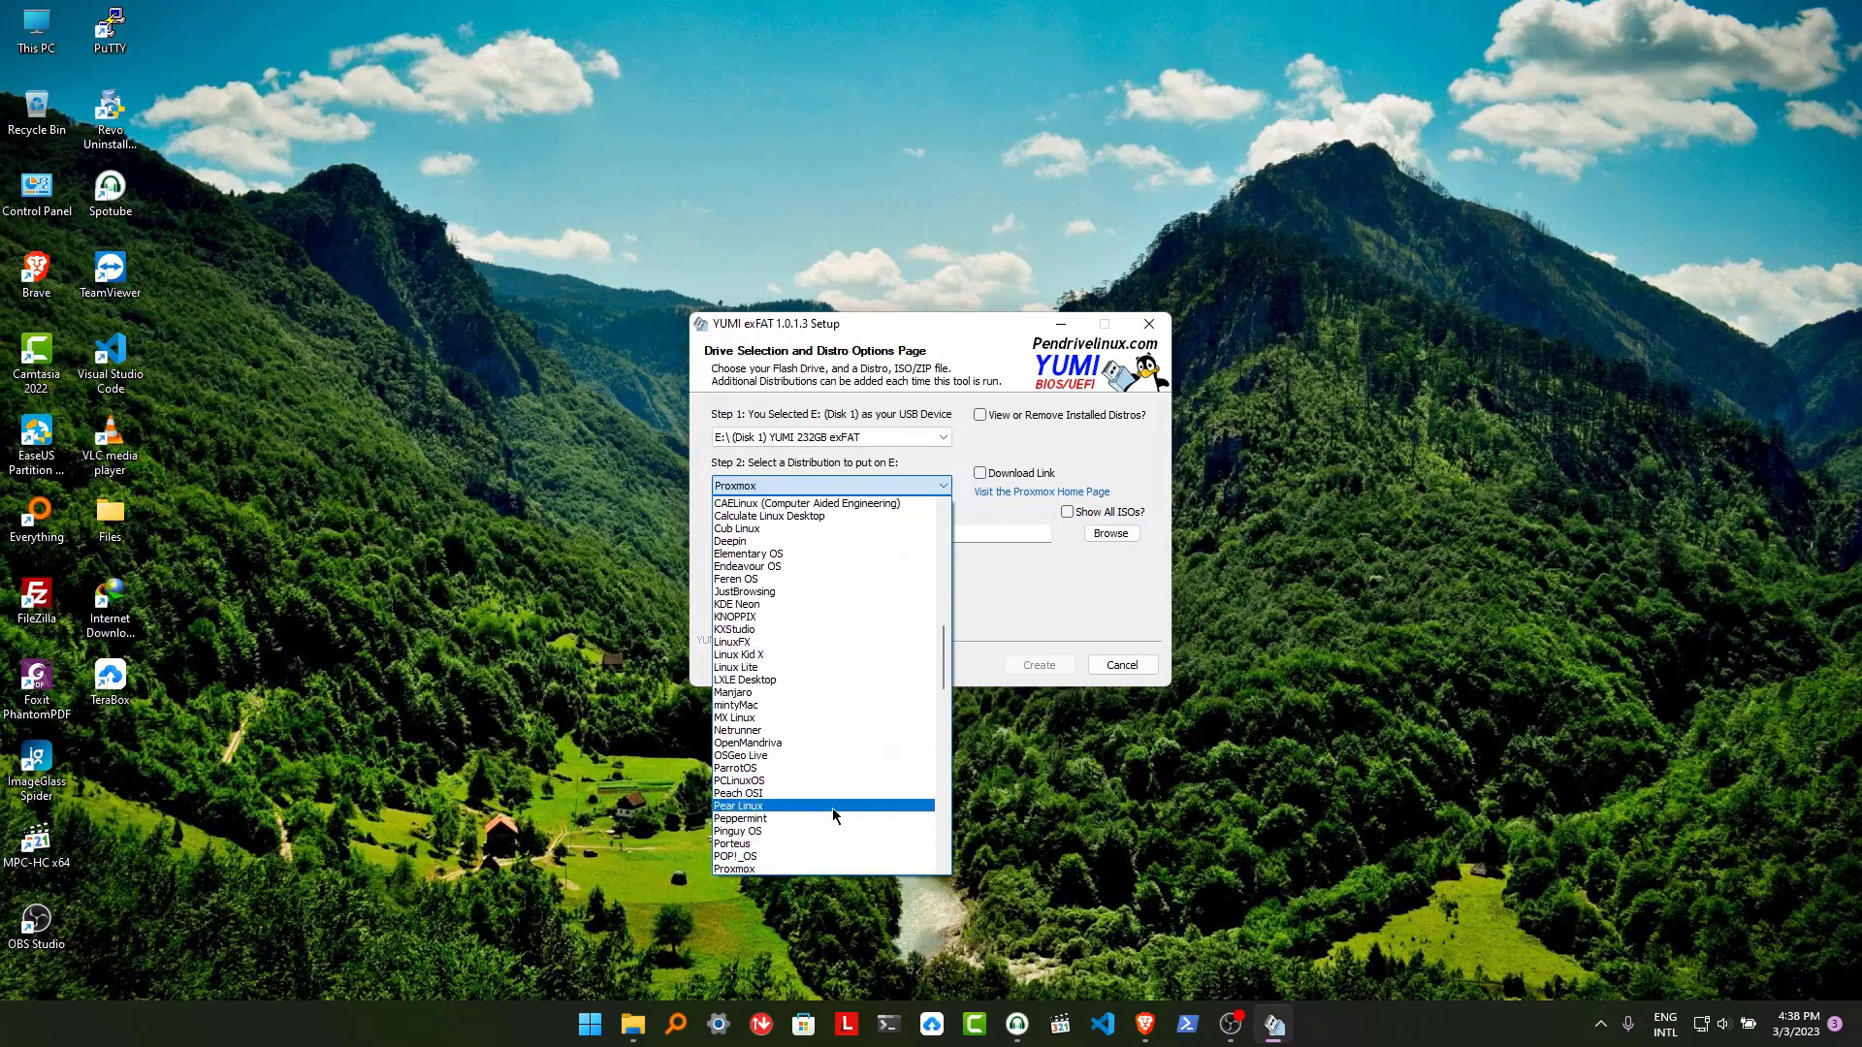
left_click(813, 857)
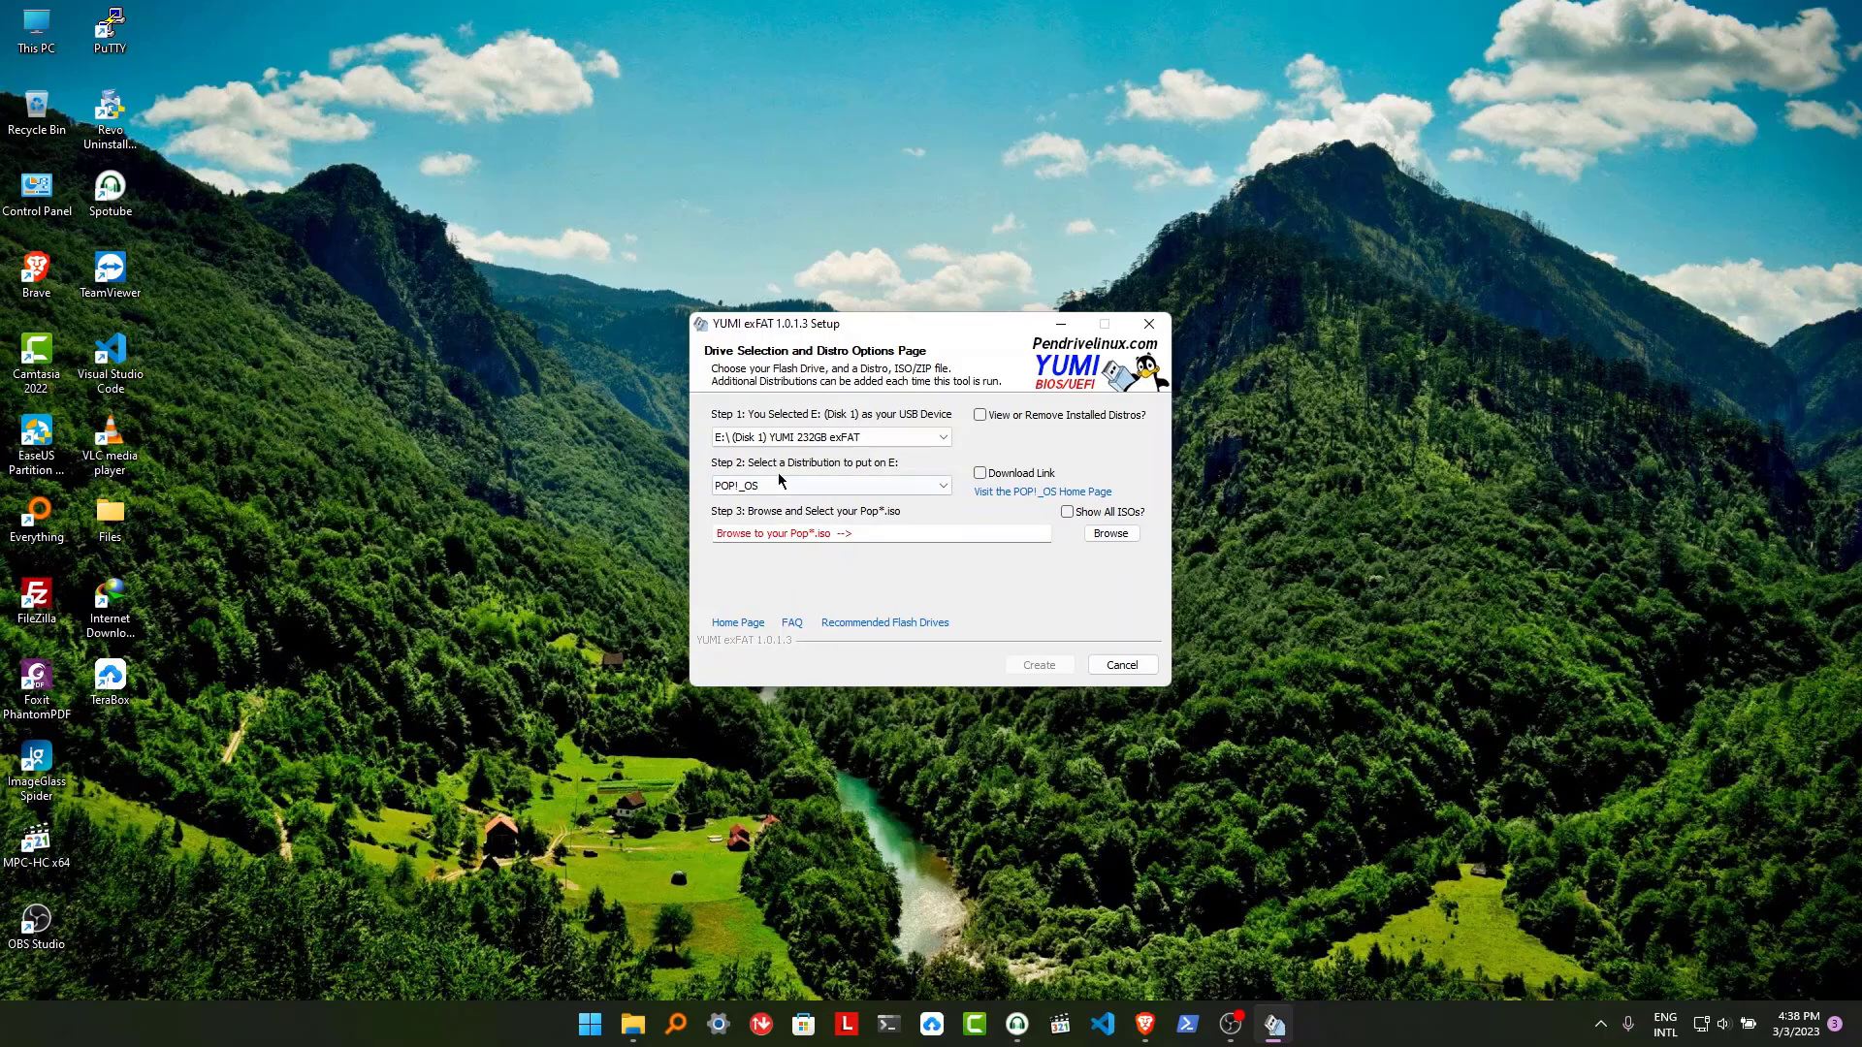
Select the pop-os_22.04_amd64_intel_11 image from the ISOs folder and start adding it to drive E:.
left_click(1111, 534)
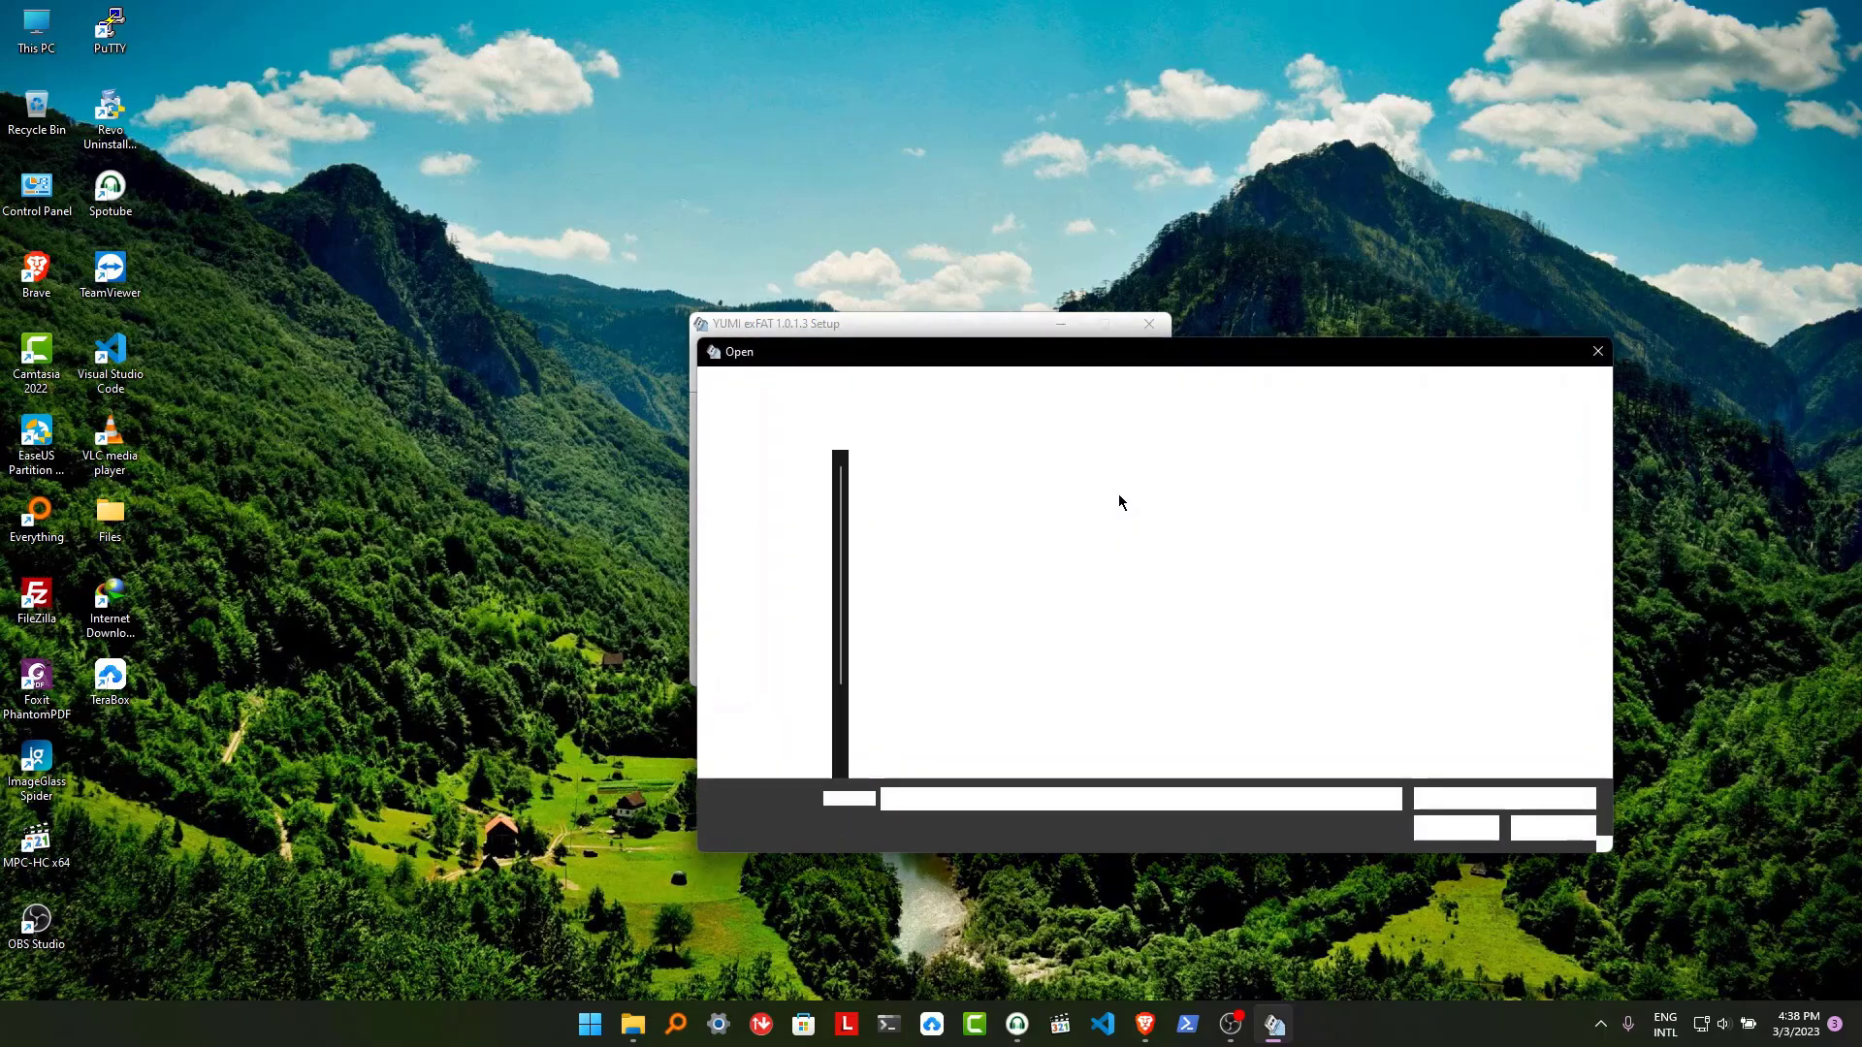
left_click(965, 495)
left_click(1449, 828)
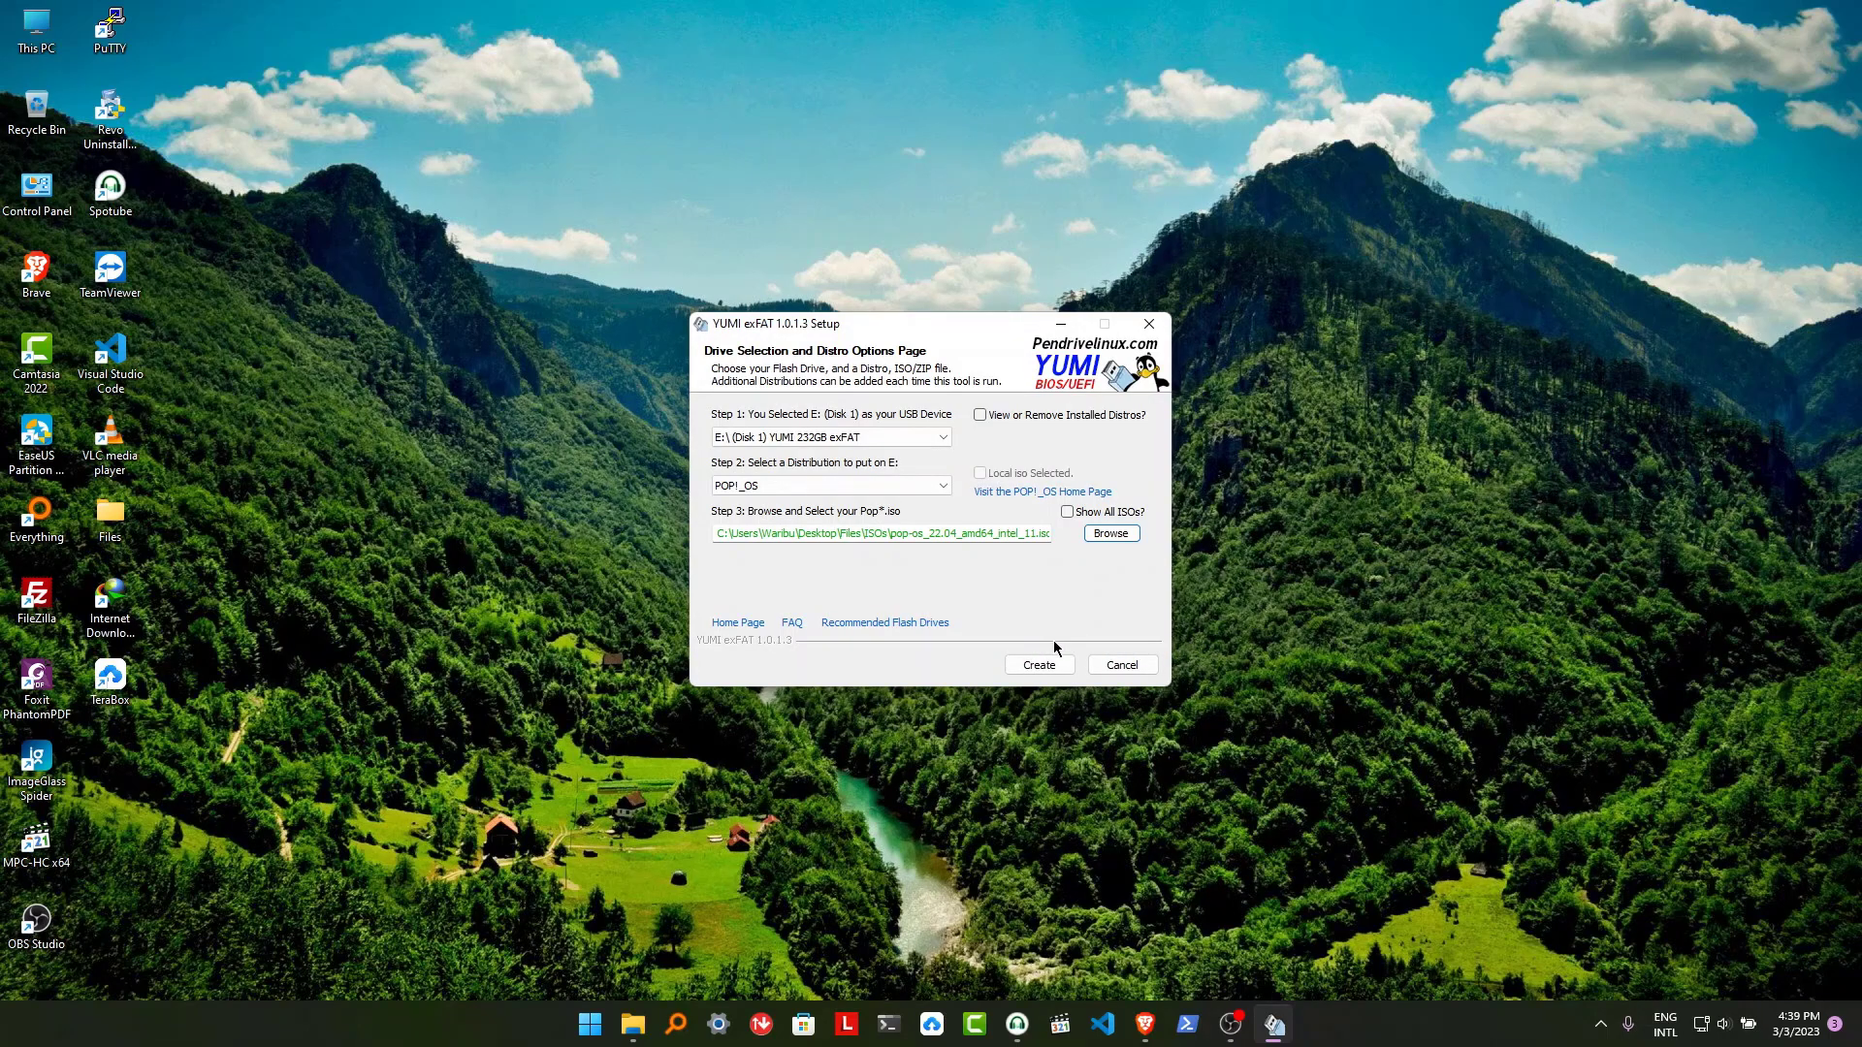
left_click(1055, 666)
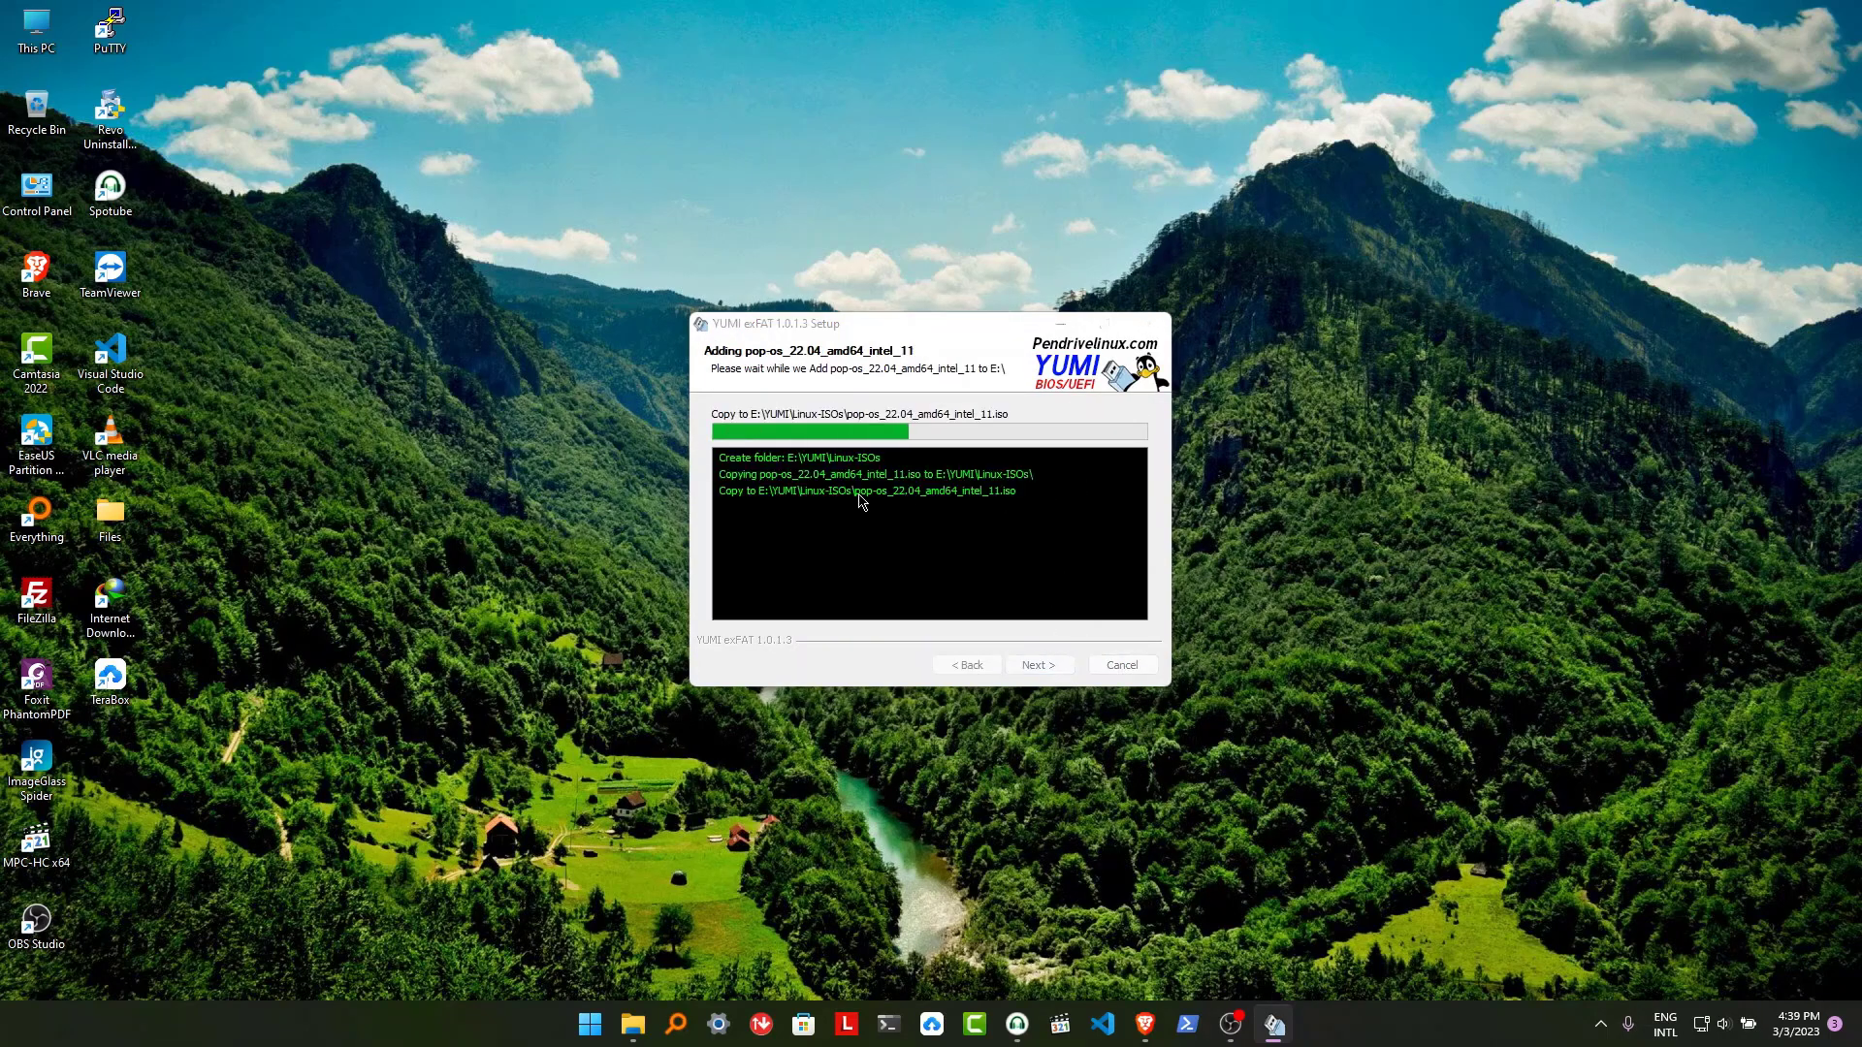